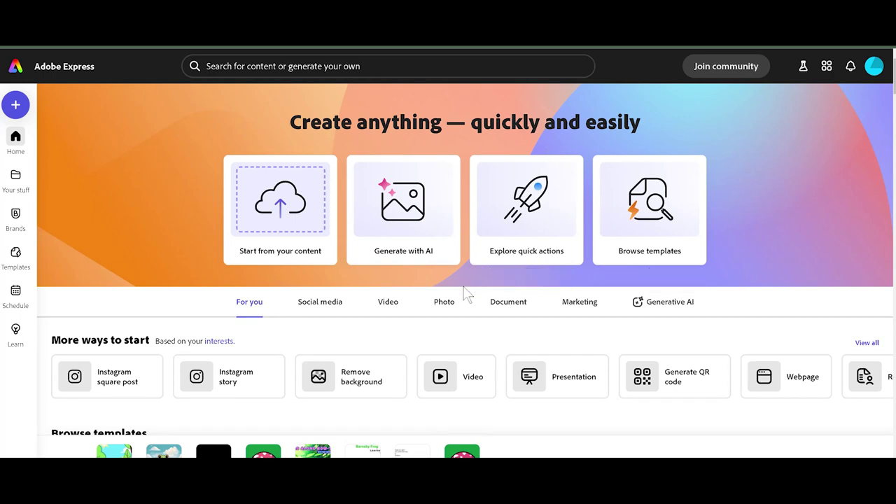
# Start the Animate characters quick action from the video quick actions
pyautogui.click(390, 303)
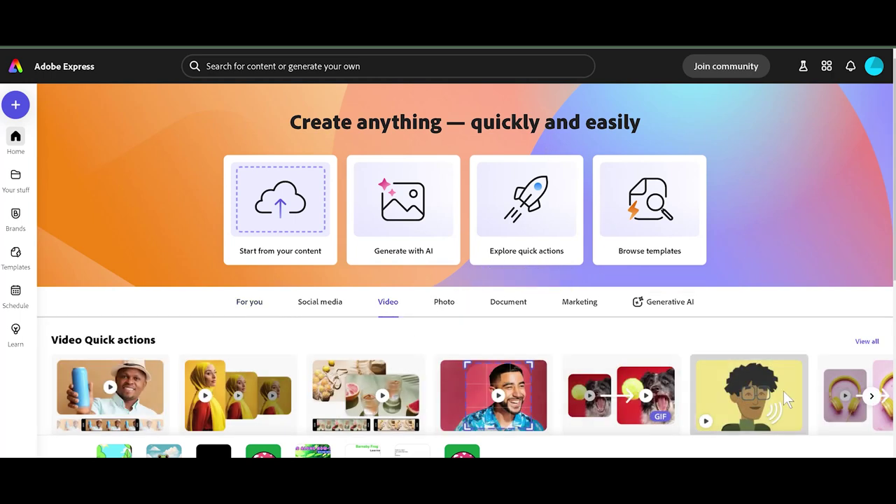
pyautogui.scroll(-1, 783, 391)
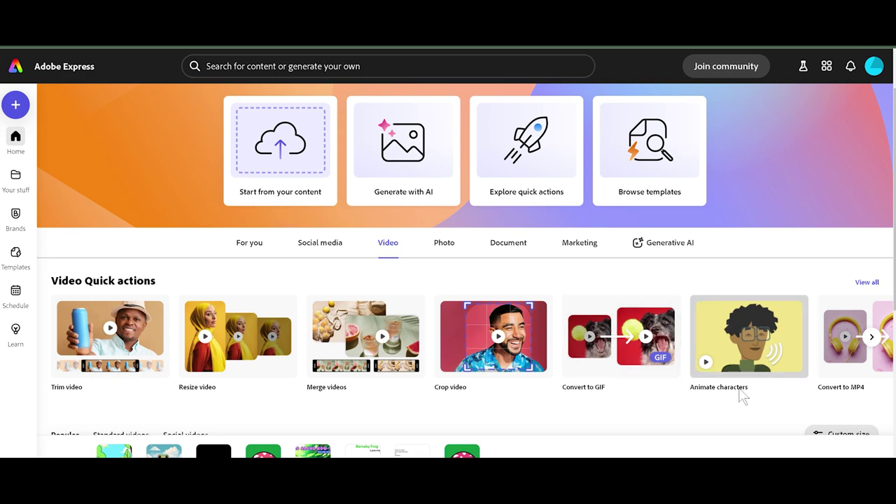
pyautogui.click(746, 333)
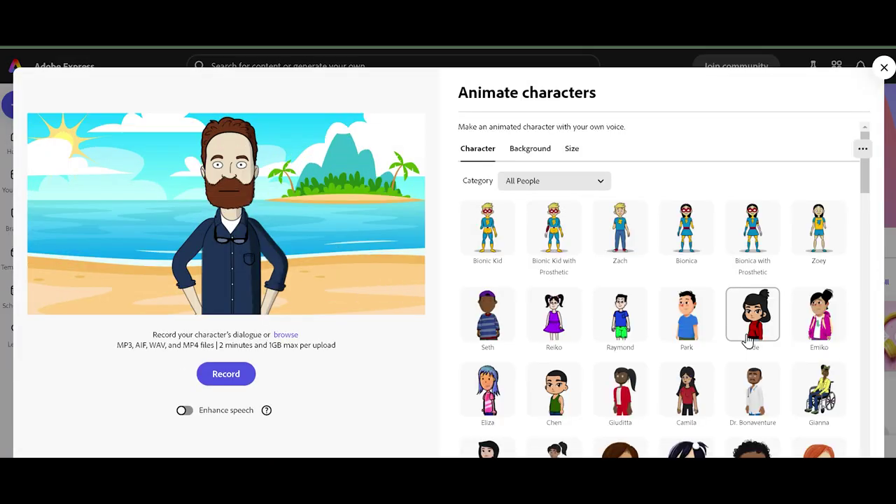
# Choose the Bionic Kid with Prosthetic character and enlarge it to fill the scene from the waist up
pyautogui.click(233, 181)
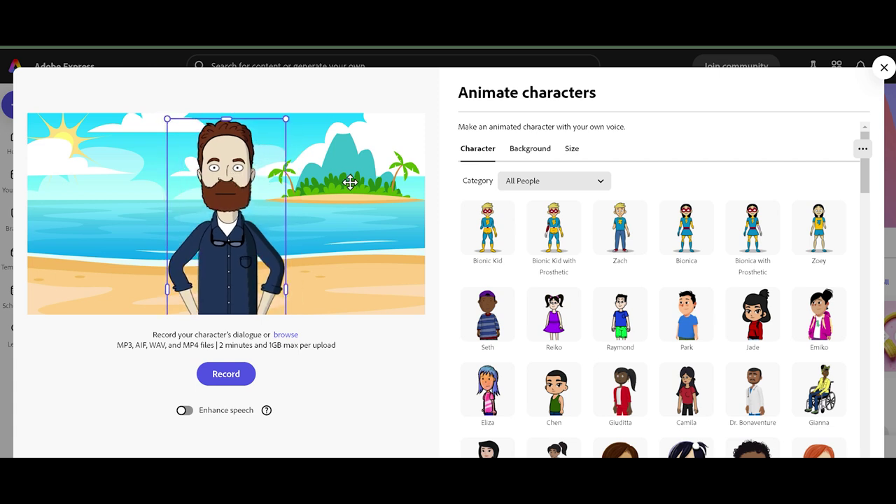
pyautogui.click(480, 154)
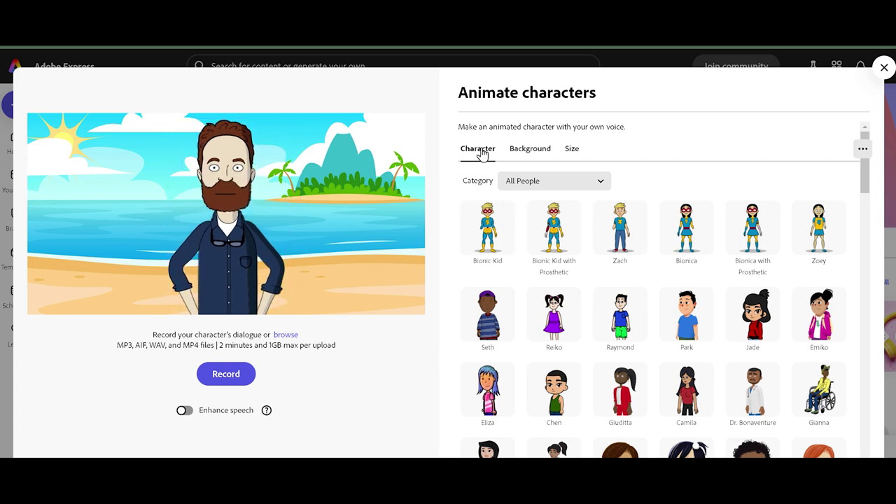
pyautogui.click(556, 229)
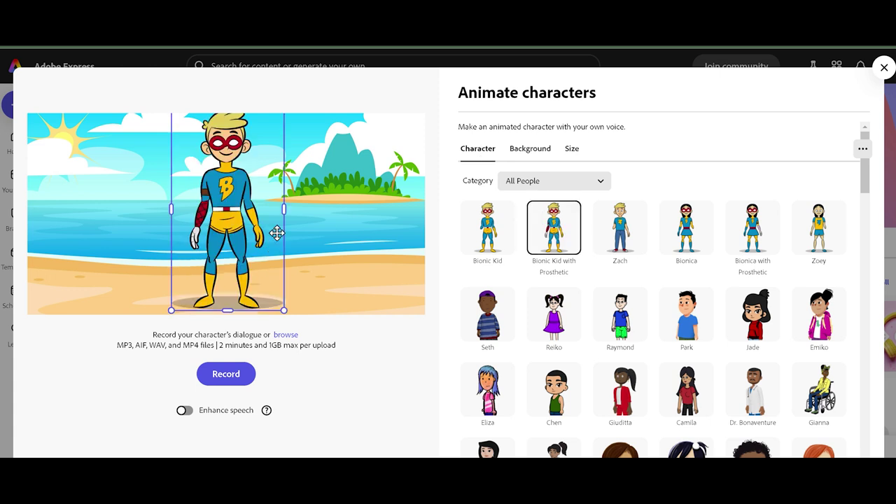
pyautogui.moveTo(283, 211); pyautogui.dragTo(235, 278)
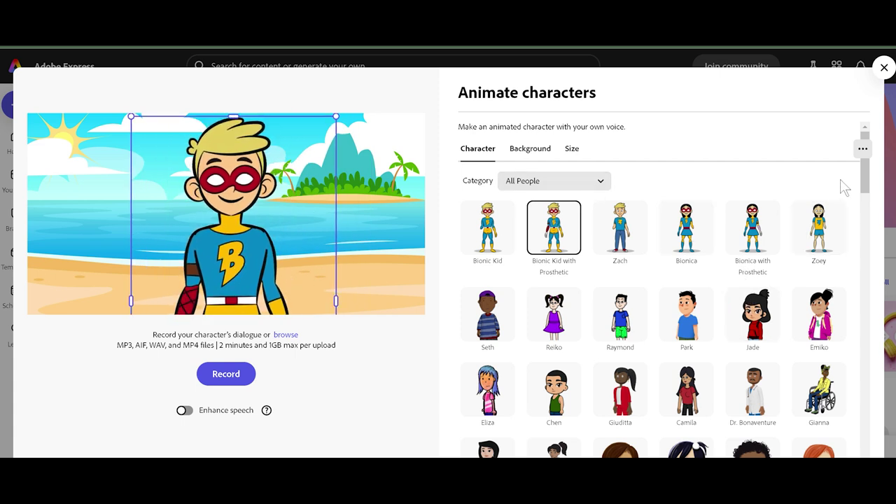
# Filter the characters to the Professional People category and choose Mark, the bearded man in a navy shirt
pyautogui.click(600, 185)
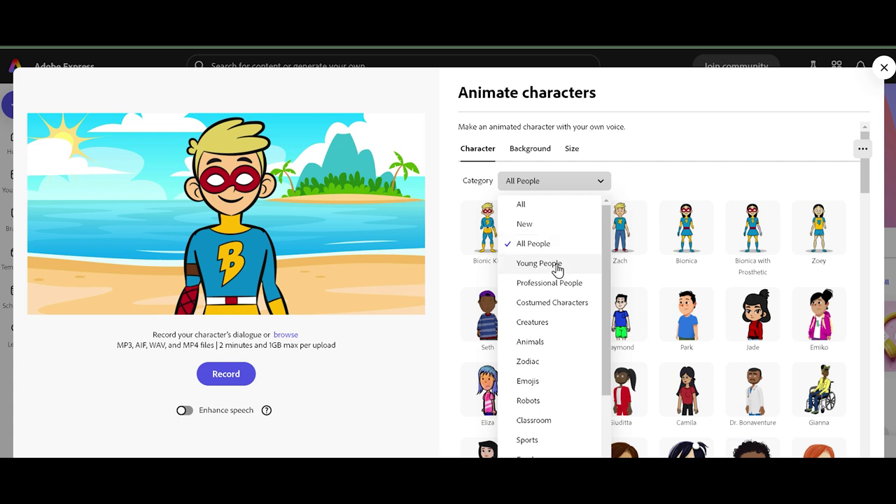
pyautogui.click(571, 286)
pyautogui.moveTo(865, 200); pyautogui.dragTo(886, 380)
pyautogui.scroll(-1, 839, 336)
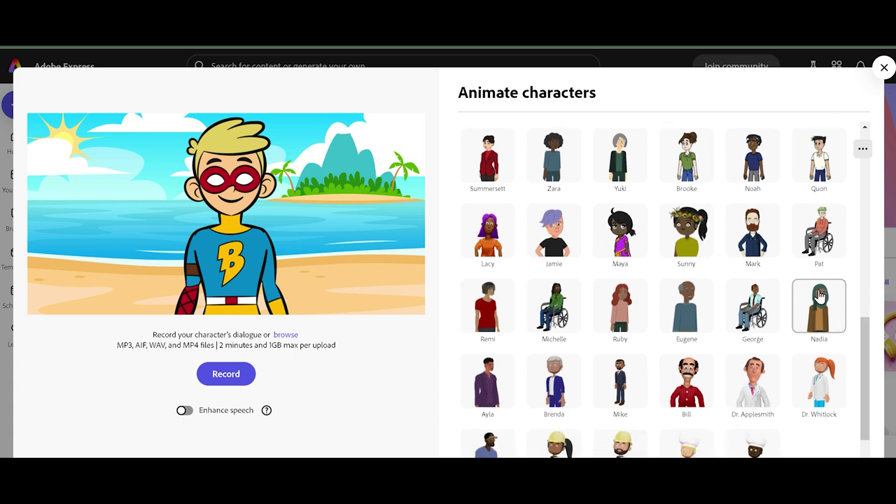
pyautogui.click(761, 240)
# Resize and reposition Mark so he stands near the middle of the scene, visible from head to waist
pyautogui.moveTo(231, 136); pyautogui.dragTo(241, 151)
pyautogui.moveTo(150, 127); pyautogui.dragTo(230, 230)
pyautogui.moveTo(266, 274); pyautogui.dragTo(256, 169)
pyautogui.moveTo(180, 128); pyautogui.dragTo(208, 146)
pyautogui.moveTo(255, 195); pyautogui.dragTo(231, 149)
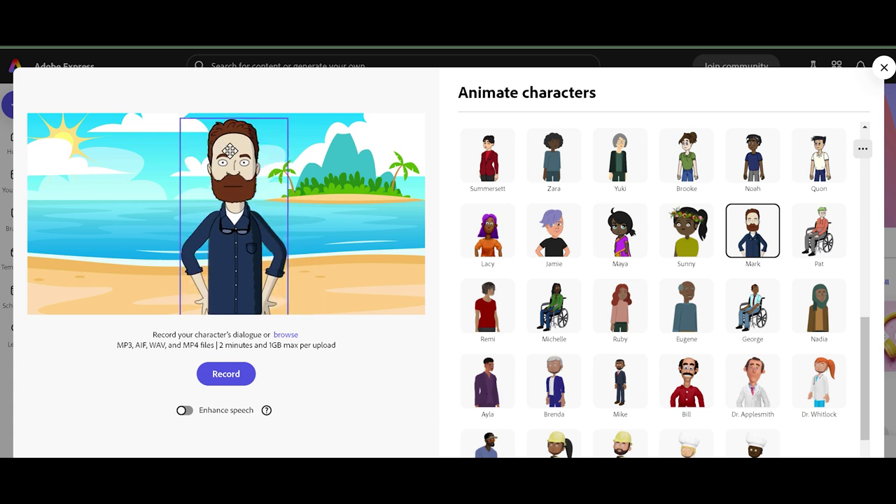
pyautogui.moveTo(289, 117); pyautogui.dragTo(283, 131)
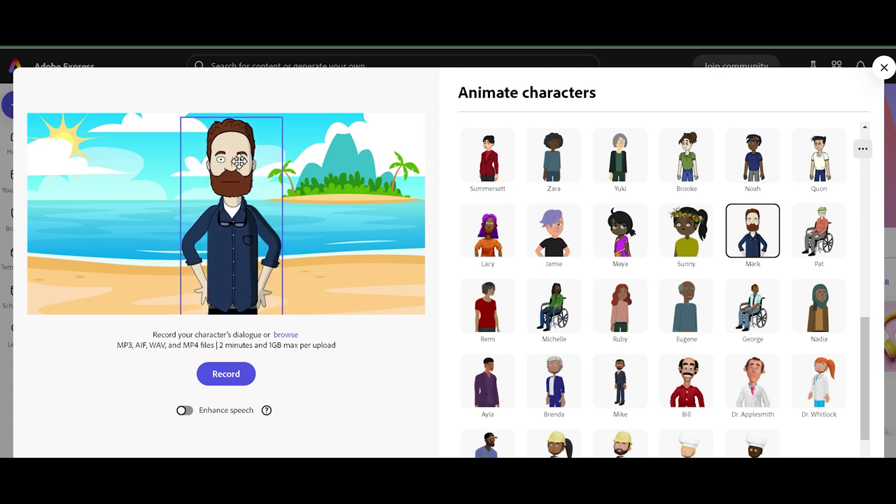
pyautogui.moveTo(239, 162); pyautogui.dragTo(240, 159)
# Try the Classroom and Ballpark backgrounds behind the character and settle on Spring Clover
pyautogui.moveTo(865, 381); pyautogui.dragTo(864, 146)
pyautogui.click(519, 156)
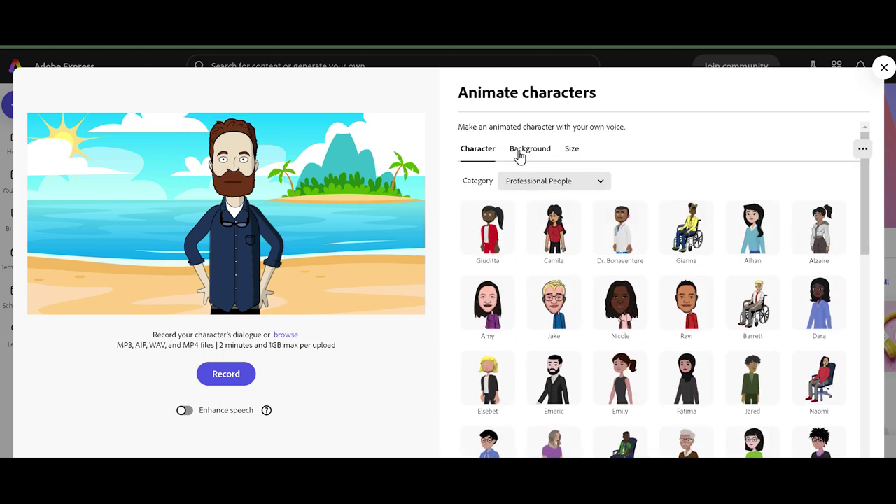
pyautogui.click(519, 154)
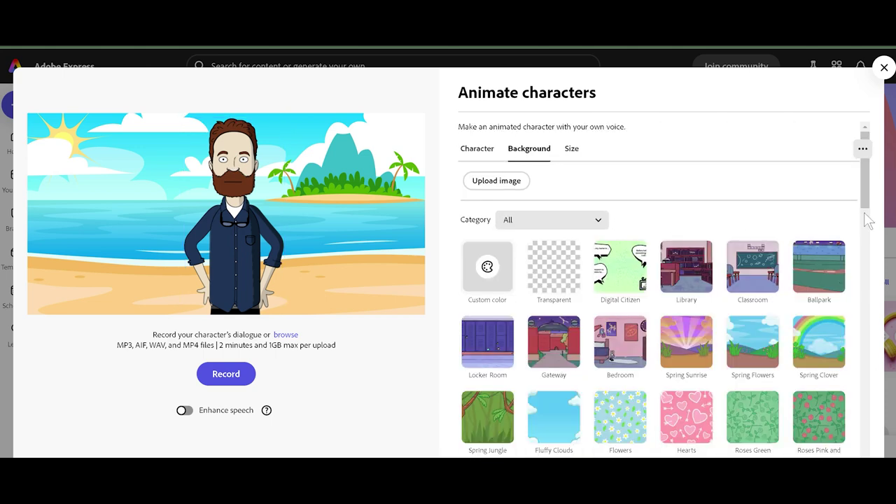
pyautogui.click(760, 267)
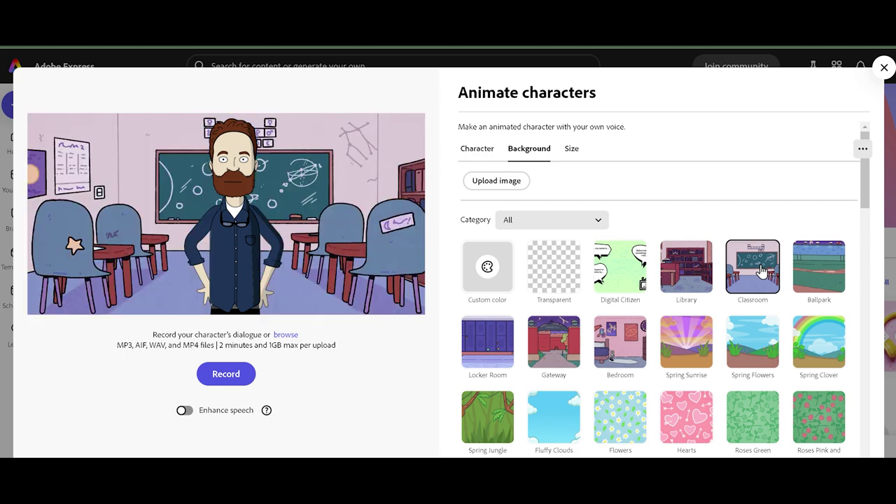
pyautogui.click(829, 278)
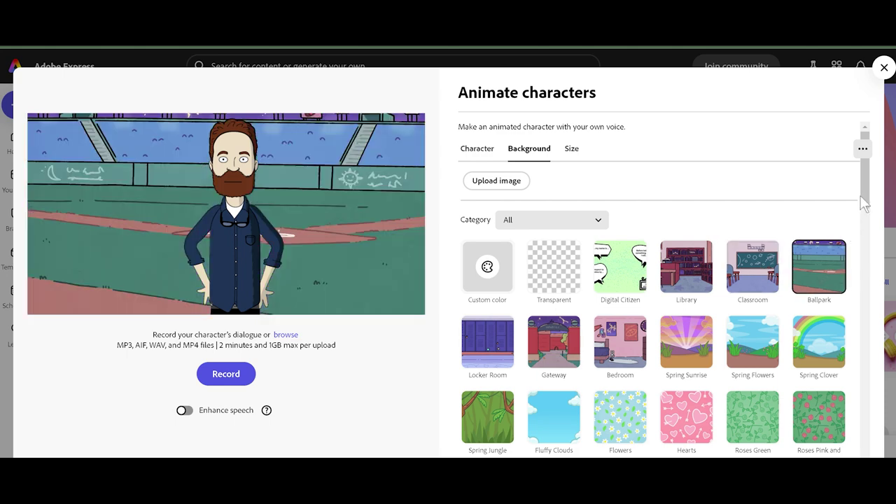
pyautogui.moveTo(866, 204); pyautogui.dragTo(871, 245)
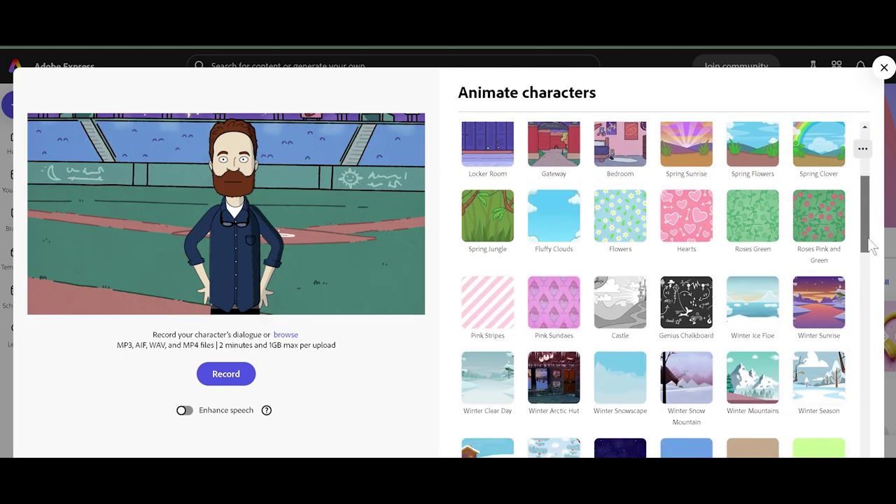
pyautogui.click(823, 150)
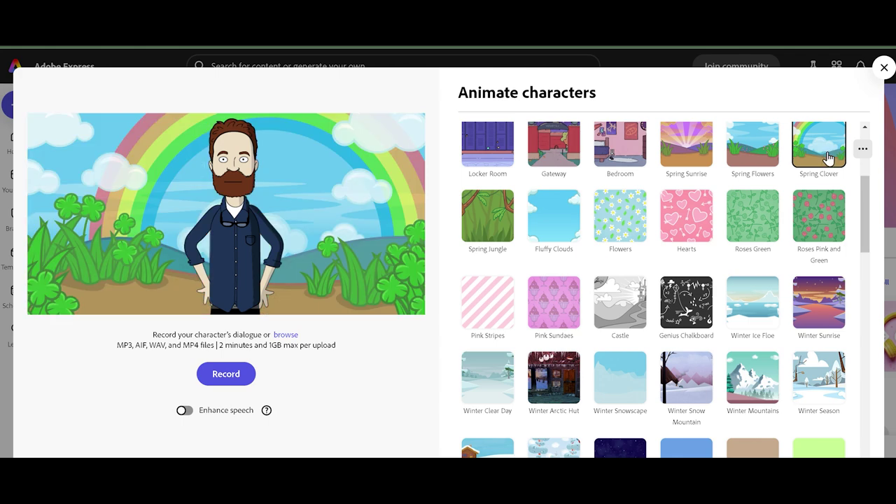
# Preview the Instagram Story/Reels 9:16 and Square 1:1 sizes, and return to Landscape 1.97:1
pyautogui.scroll(5, 875, 235)
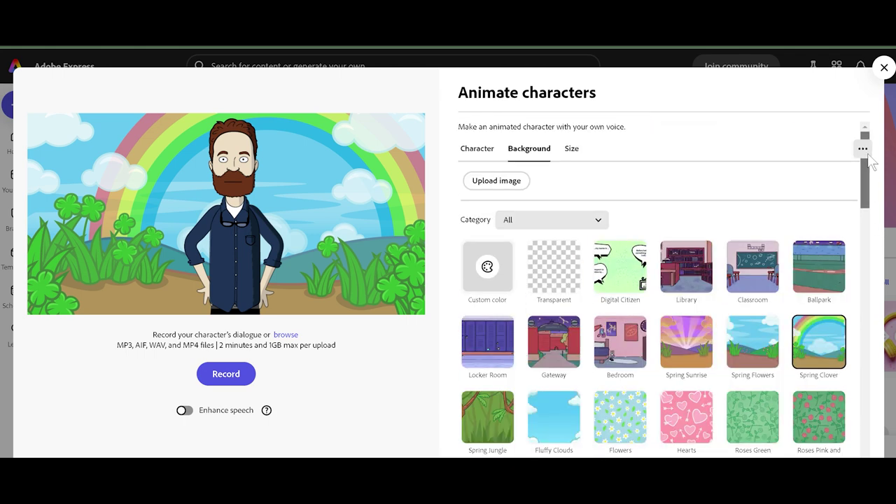
pyautogui.click(571, 150)
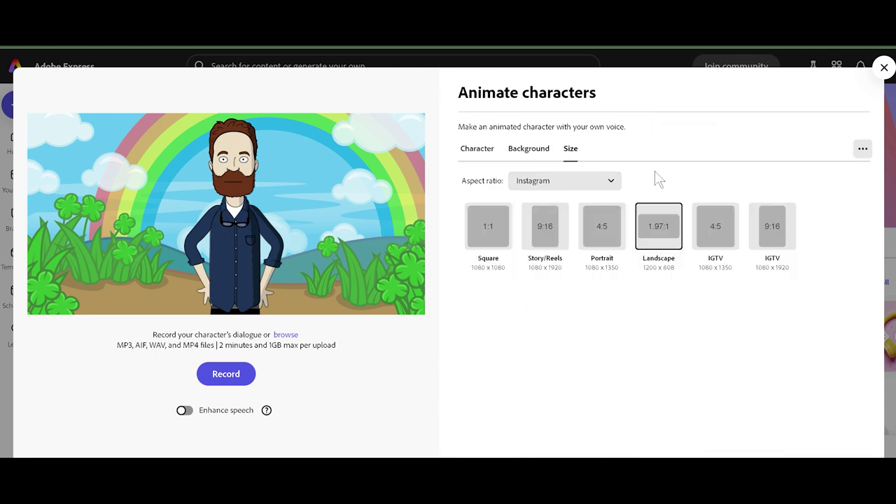
pyautogui.click(545, 236)
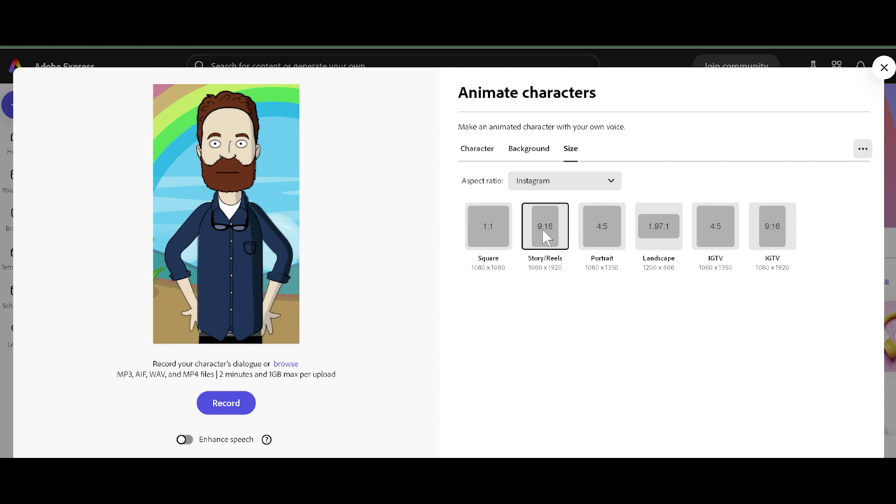
pyautogui.click(498, 229)
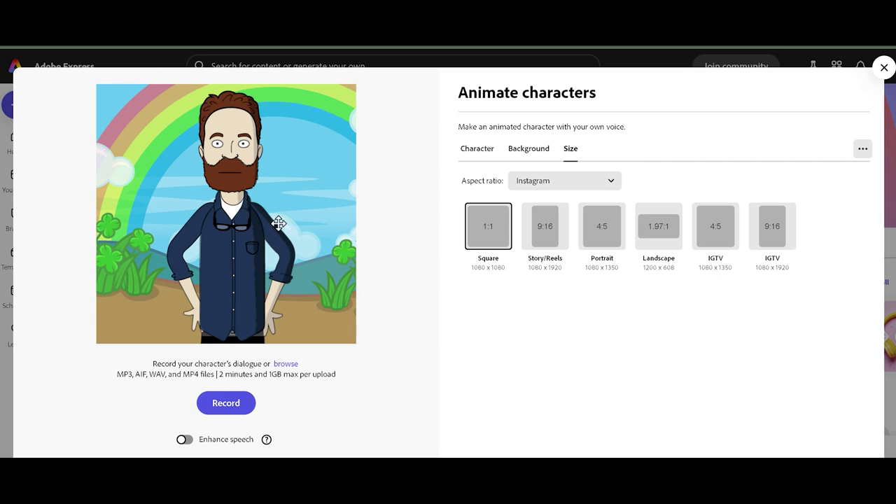
pyautogui.click(655, 238)
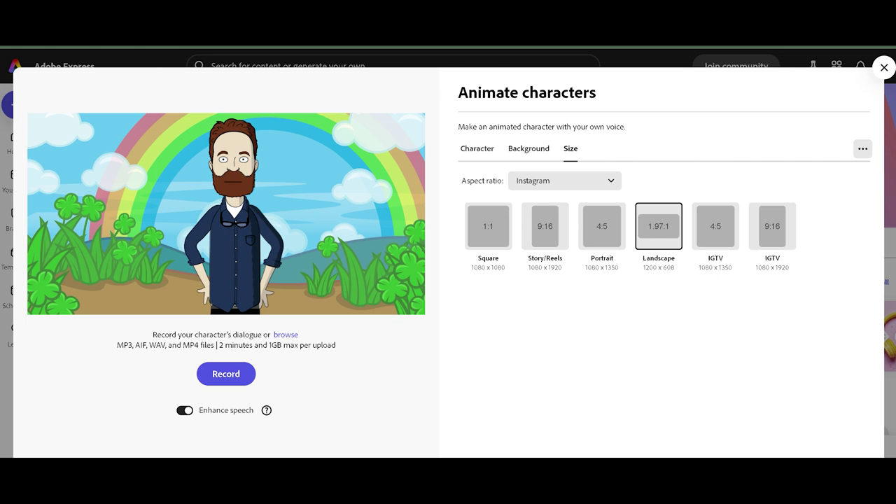
# Turn on Enhance speech and record about 16 seconds of character dialogue with the dad jokes notes in view
pyautogui.click(241, 406)
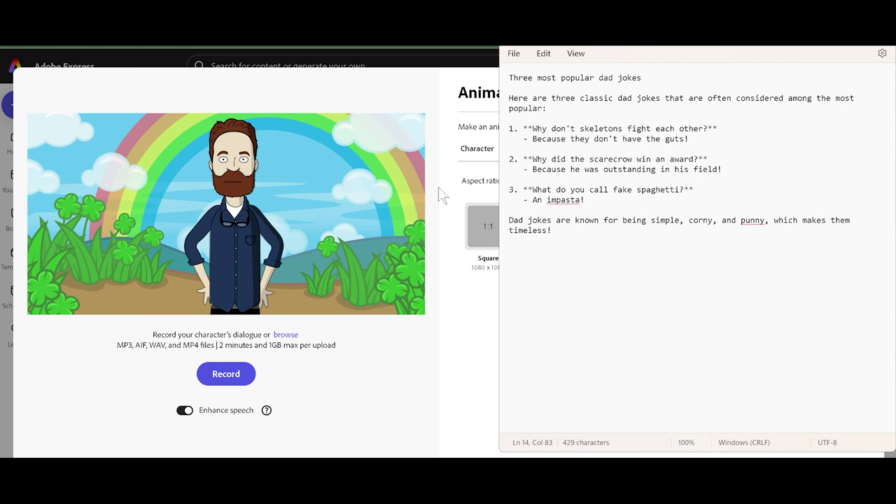
pyautogui.click(232, 383)
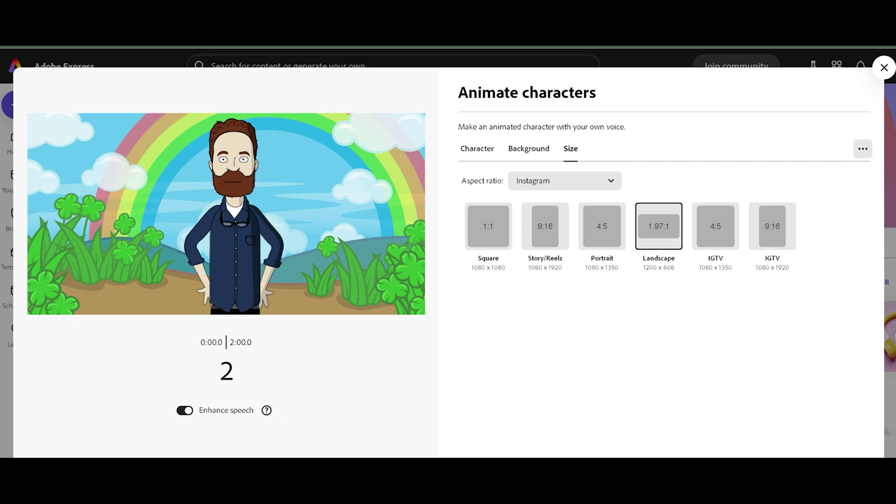
pyautogui.hotkey('alt', 'Tab')
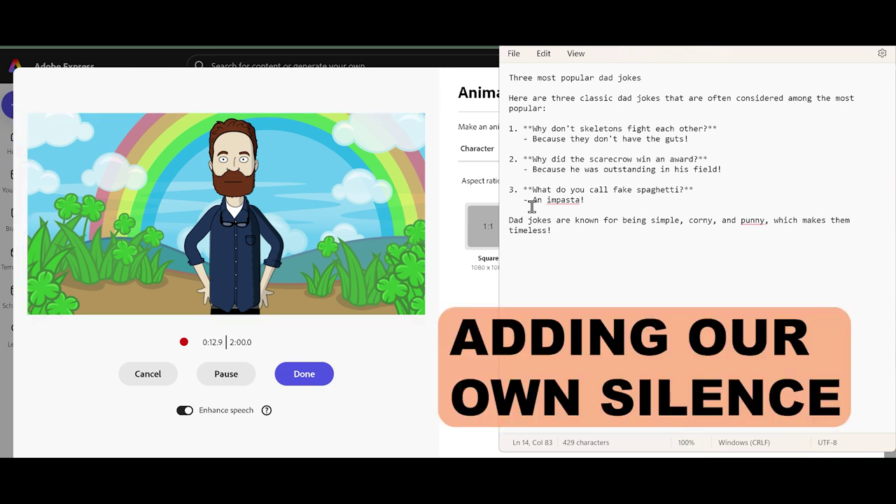
pyautogui.click(310, 376)
pyautogui.click(309, 376)
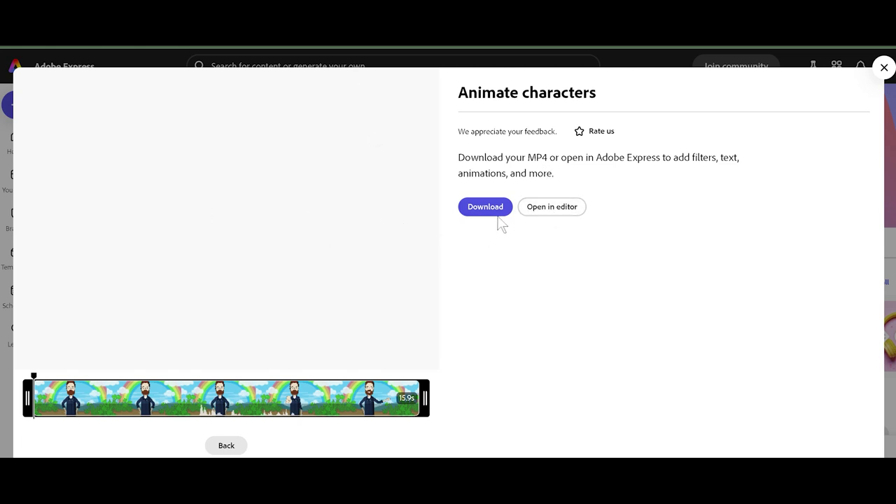
# Open the generated character animation in the editor and play part of it to review the timing
pyautogui.click(551, 207)
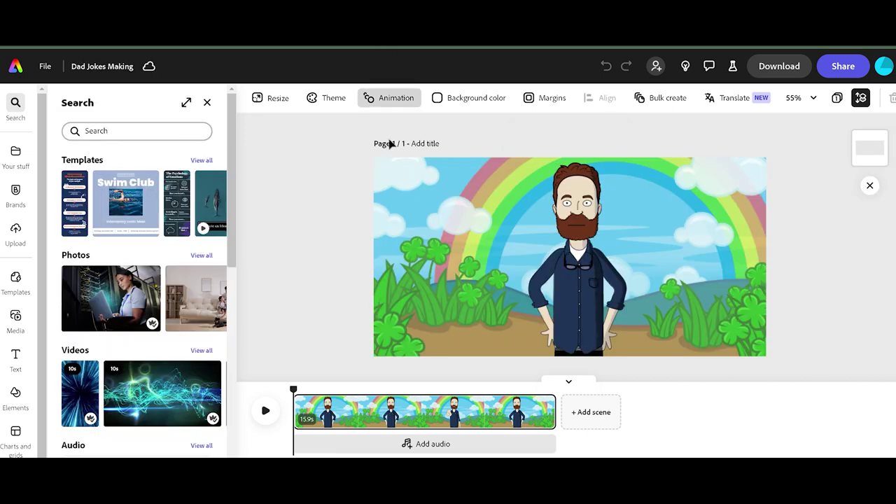
pyautogui.click(266, 413)
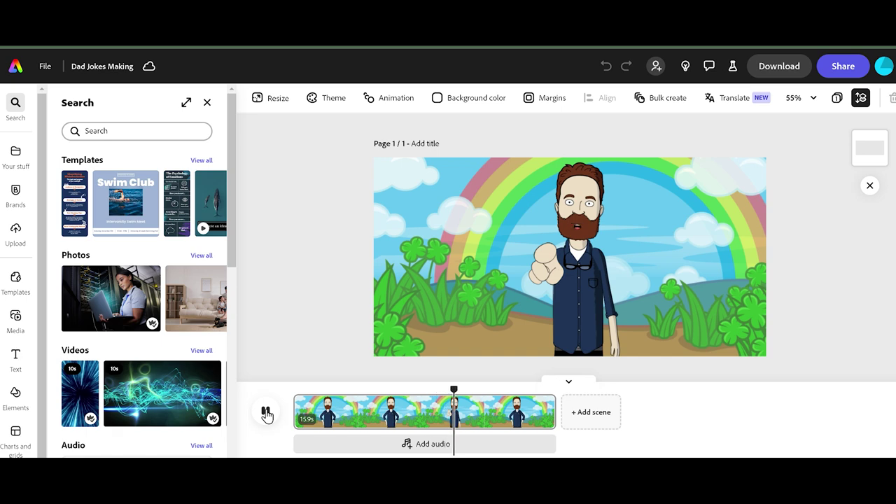
pyautogui.click(265, 412)
# Trim the beginning of the character clip at the playhead so that the clip lasts 9.5 s
pyautogui.moveTo(298, 408)
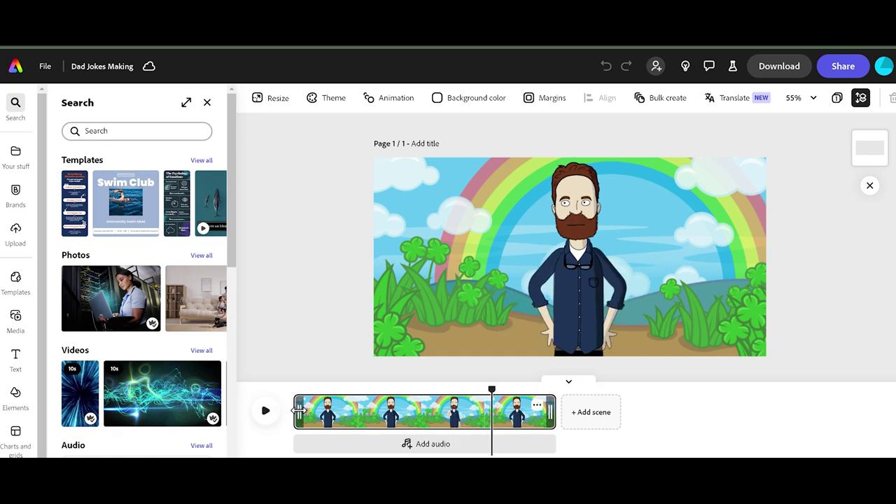
pyautogui.moveTo(492, 387); pyautogui.dragTo(403, 385)
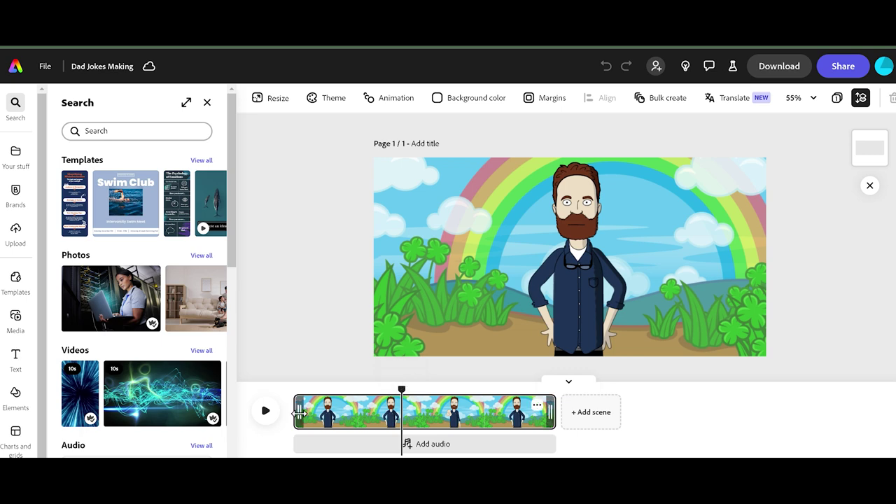
pyautogui.moveTo(297, 413); pyautogui.dragTo(401, 411)
# Play the clip to find the end of the joke and trim its end to a length of 7.4 s
pyautogui.click(265, 415)
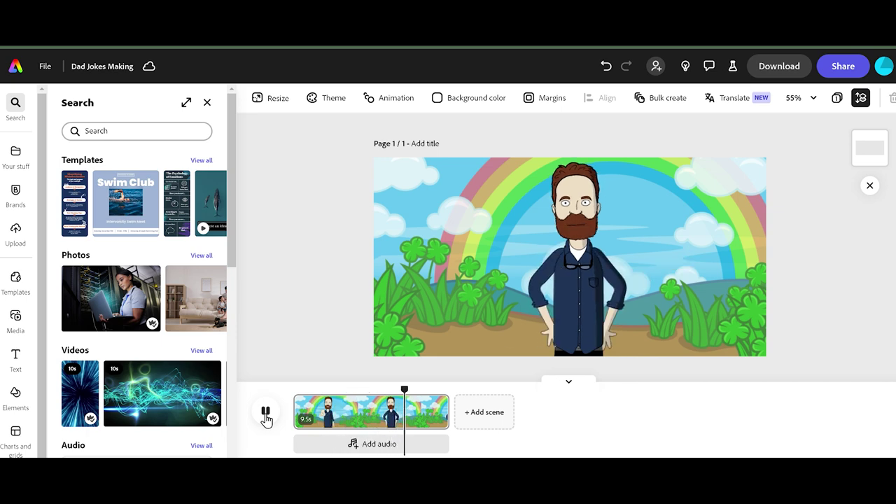
pyautogui.click(266, 414)
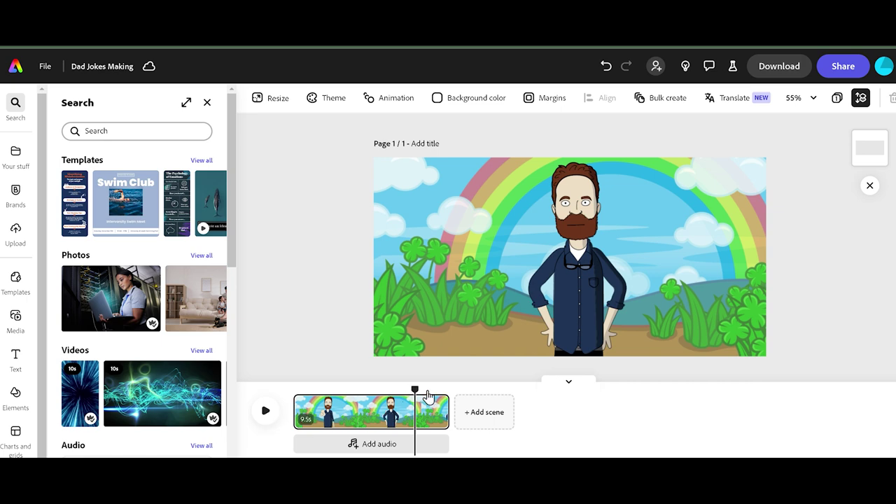
pyautogui.click(443, 411)
pyautogui.moveTo(443, 410); pyautogui.dragTo(414, 411)
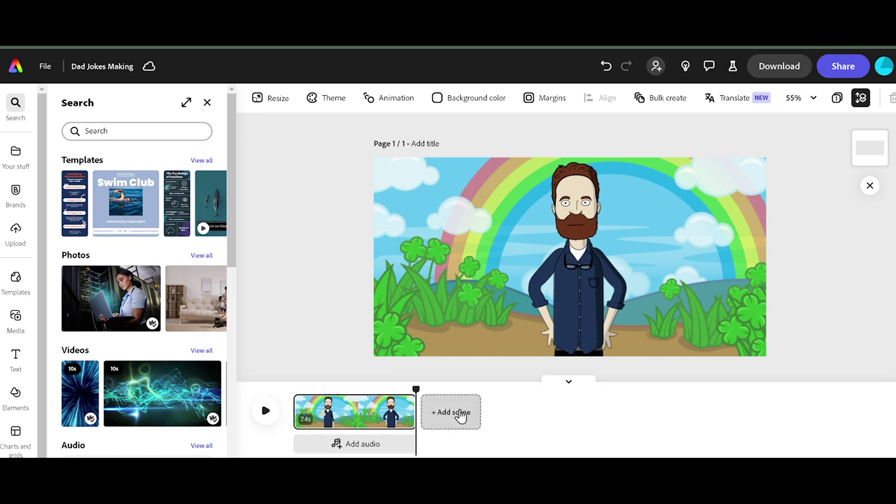
# Add a second scene after the first clip and open Animate characters from the video media for it
pyautogui.click(461, 415)
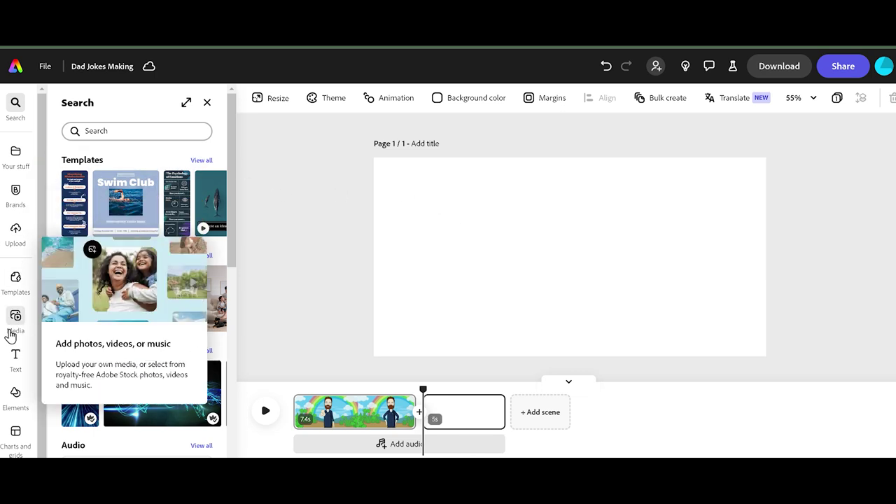
pyautogui.click(16, 318)
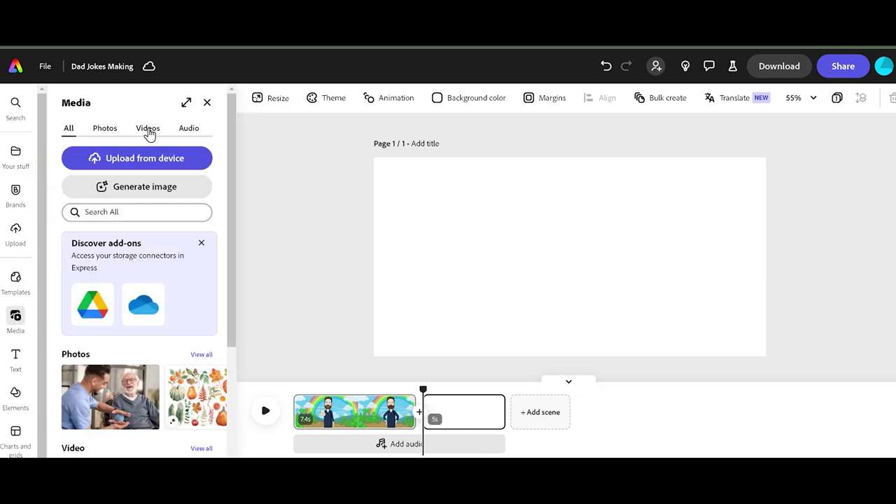
pyautogui.click(148, 130)
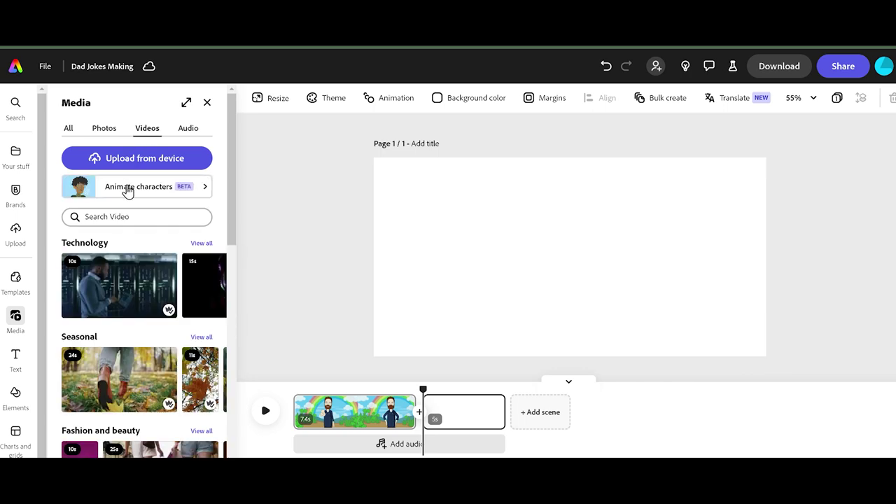
pyautogui.click(127, 192)
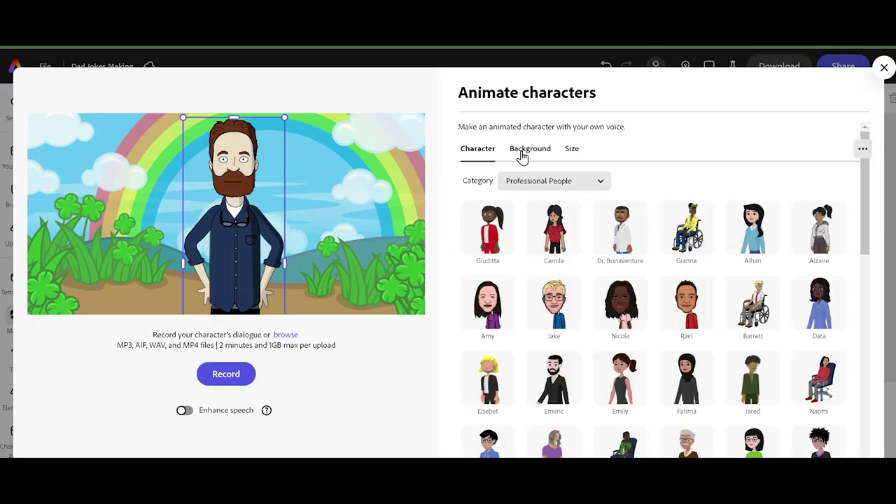
# Set the character's background to Summer Season
pyautogui.click(522, 154)
pyautogui.moveTo(868, 188); pyautogui.dragTo(857, 252)
pyautogui.moveTo(855, 257); pyautogui.dragTo(859, 320)
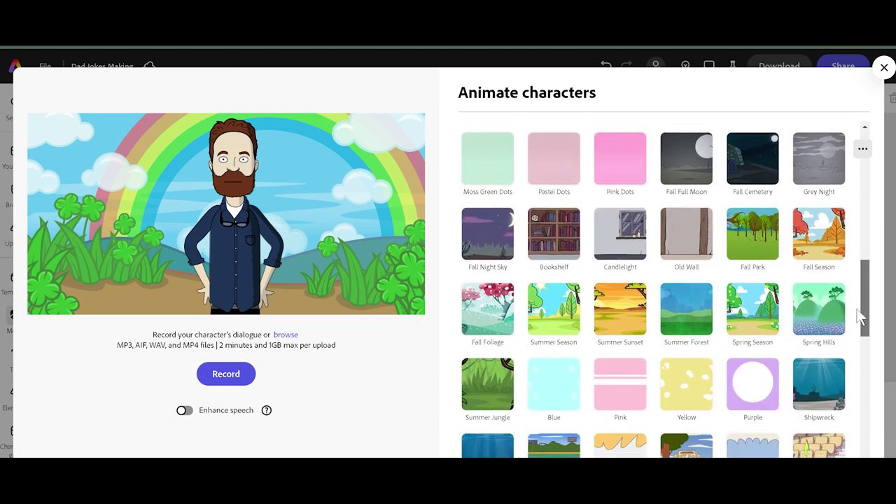
pyautogui.click(555, 308)
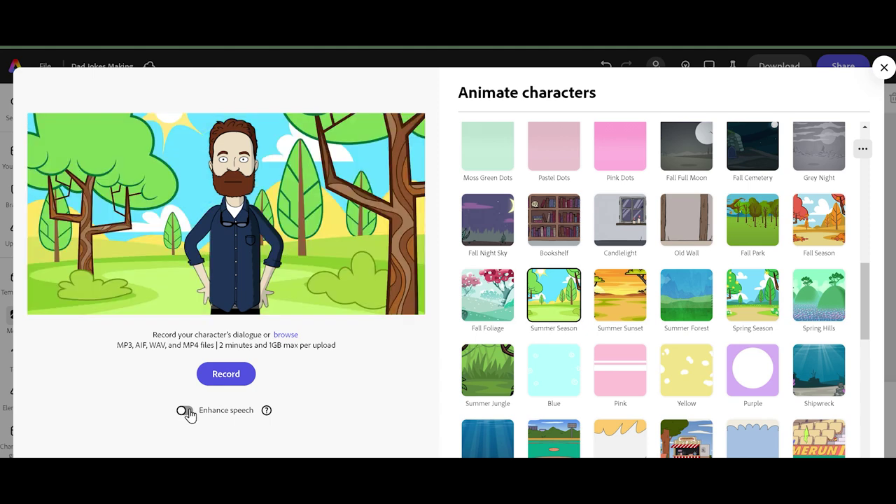
# Record about 15 seconds of dialogue for the second joke with Enhance speech on and the dad jokes notes in view
pyautogui.click(227, 375)
pyautogui.hotkey('alt', 'Tab')
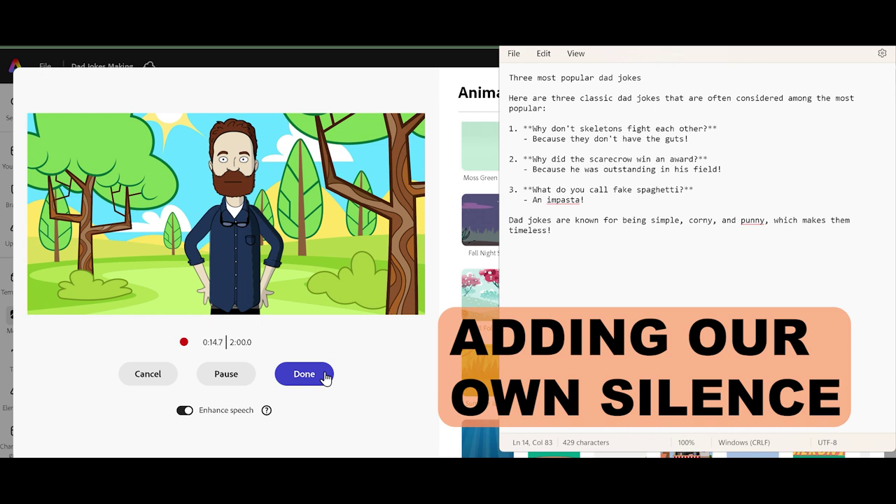
pyautogui.click(324, 375)
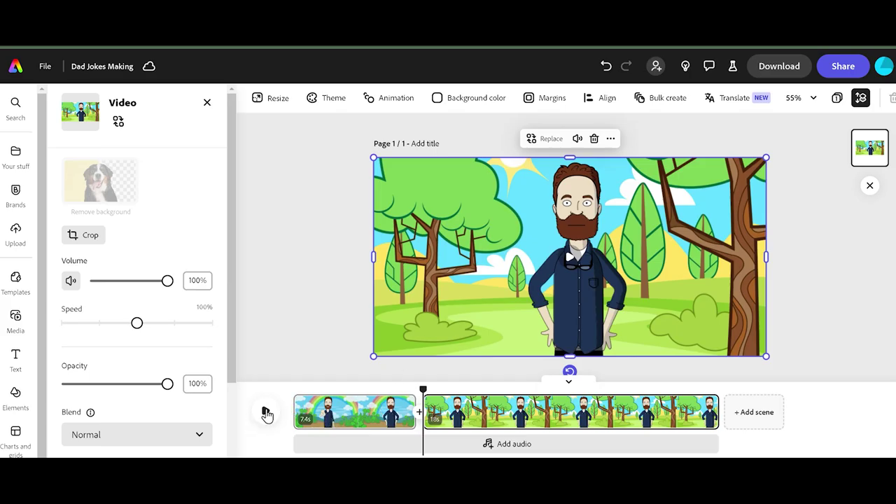
# Play the second clip to find where the speech starts and trim its beginning there, to a length of 13.6 s
pyautogui.click(266, 412)
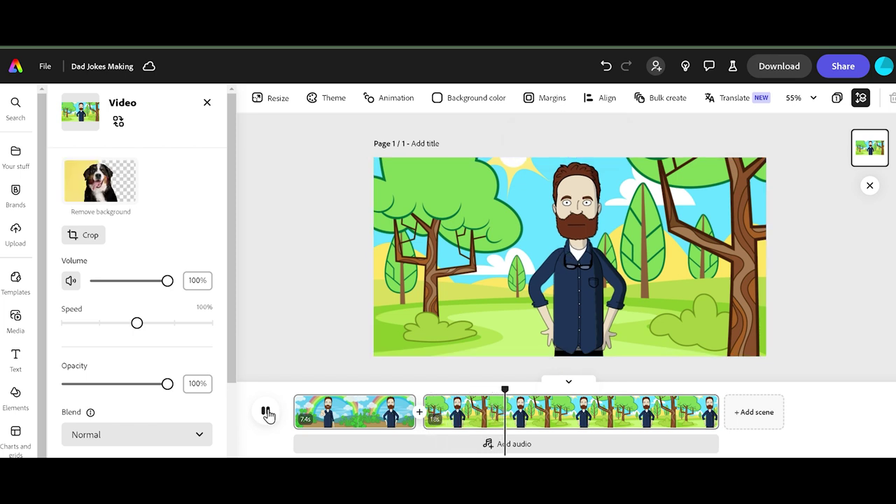
pyautogui.click(265, 413)
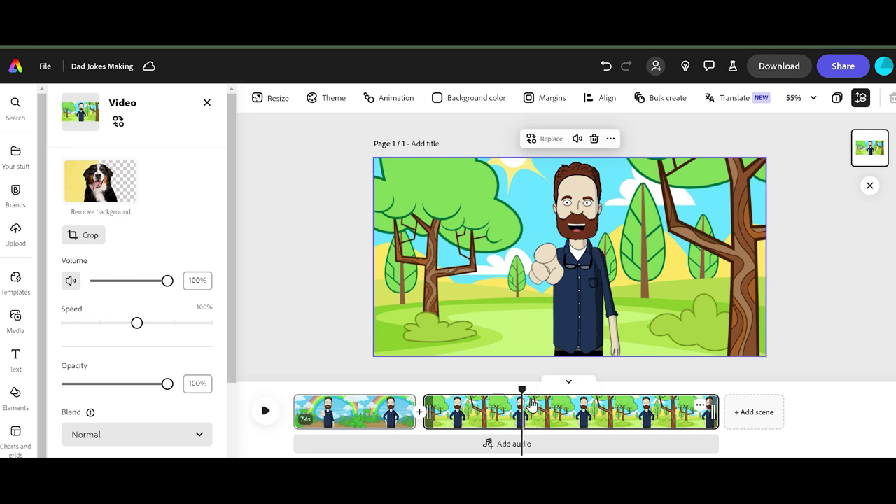
pyautogui.moveTo(519, 389); pyautogui.dragTo(503, 390)
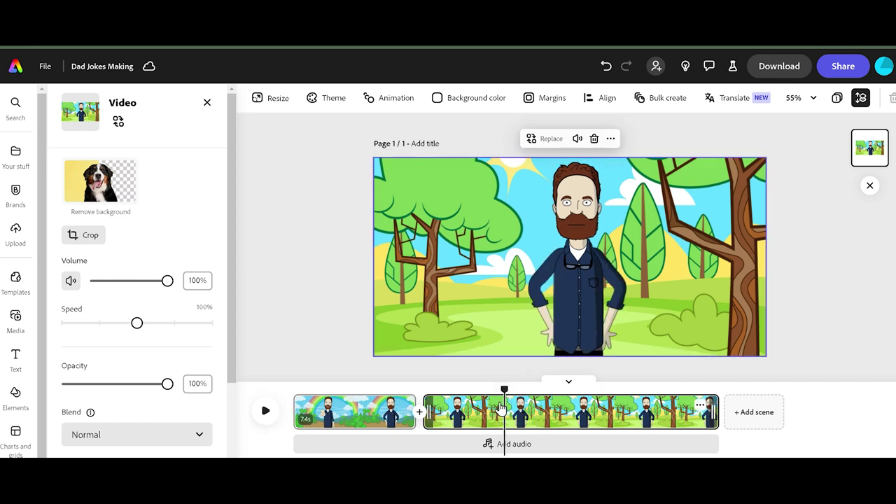
pyautogui.moveTo(425, 413); pyautogui.dragTo(503, 418)
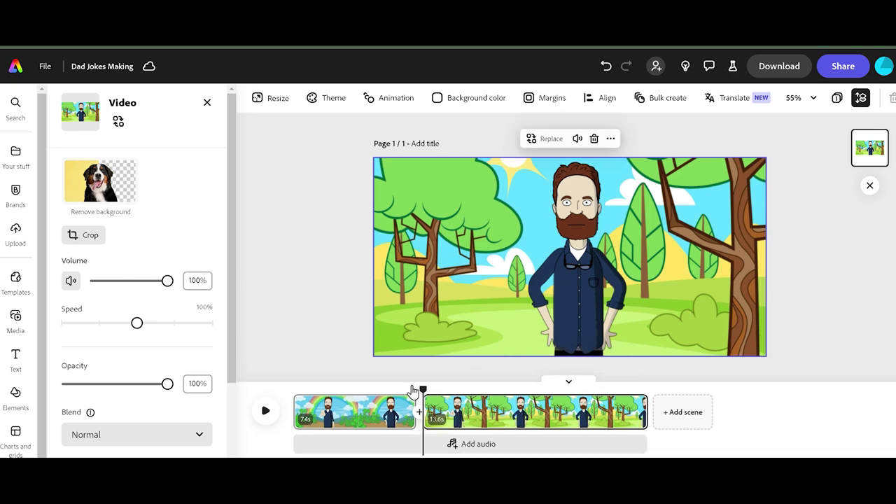
# Add a Wipe transition between the two scenes and set its direction to the right
pyautogui.moveTo(420, 384); pyautogui.dragTo(396, 389)
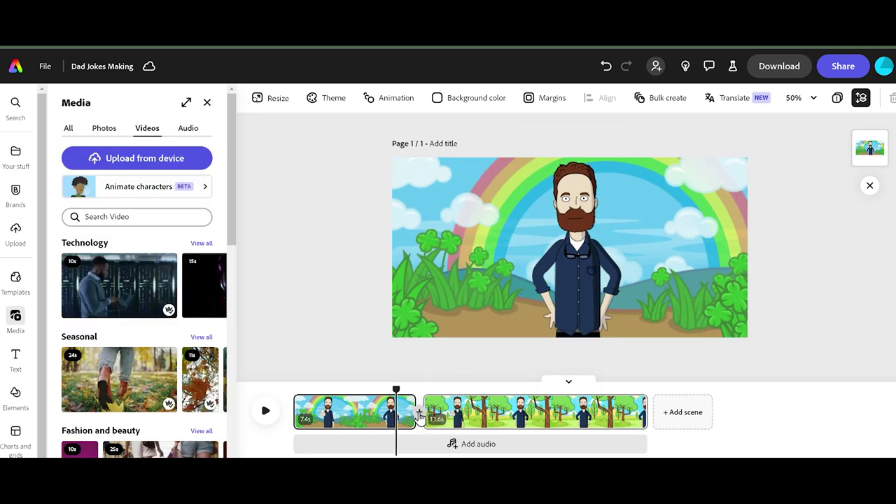
pyautogui.click(419, 414)
pyautogui.click(461, 422)
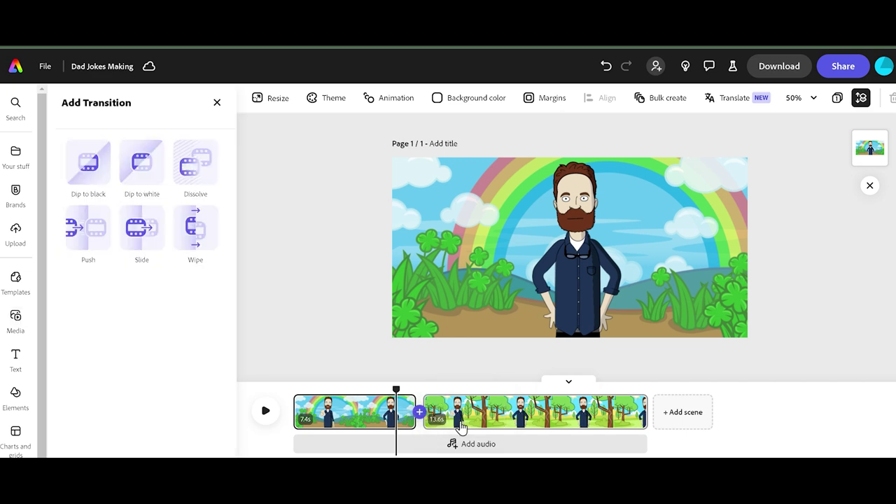
pyautogui.click(196, 231)
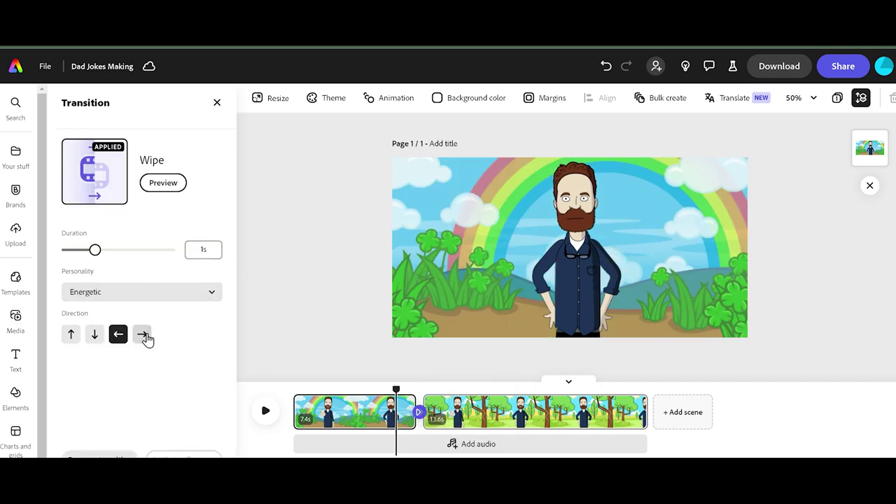
pyautogui.click(142, 336)
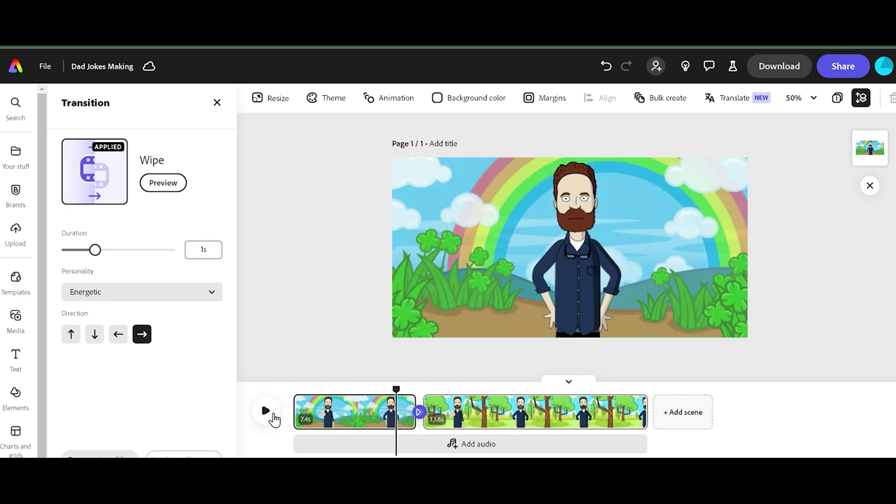
# Play the first scene from the start and trim its end to a length of 6.6 s
pyautogui.moveTo(395, 387); pyautogui.dragTo(293, 389)
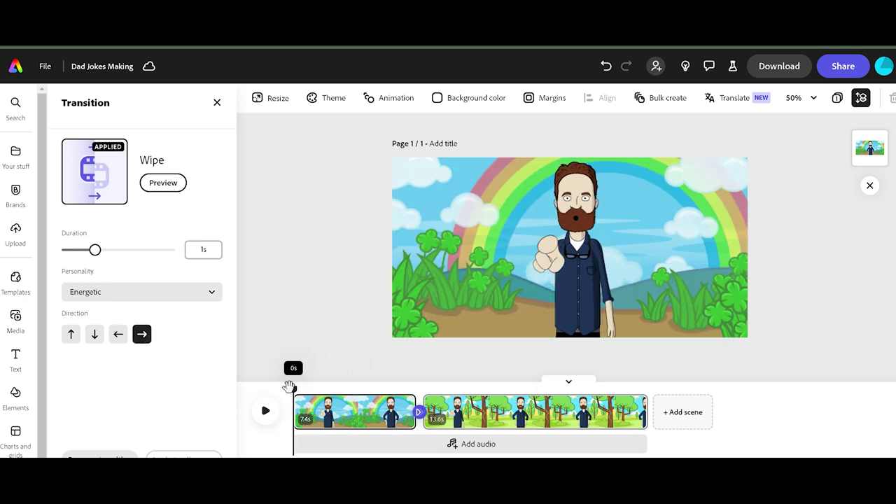
pyautogui.click(265, 412)
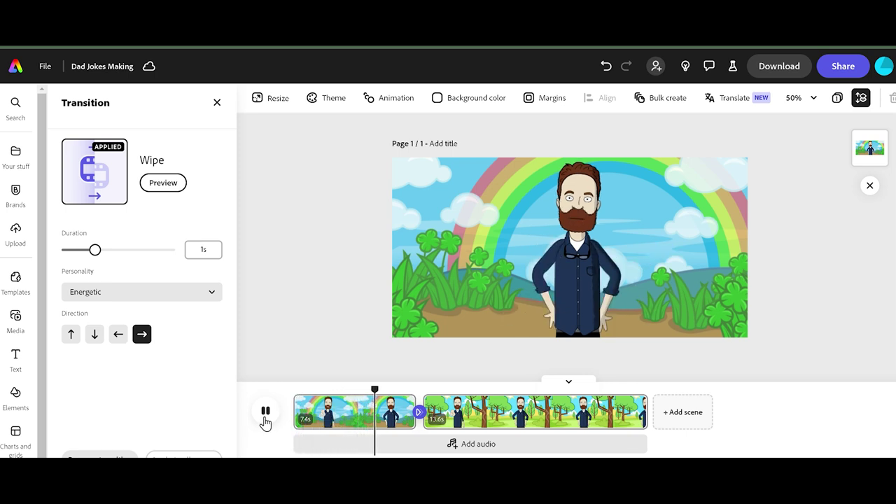
pyautogui.click(265, 413)
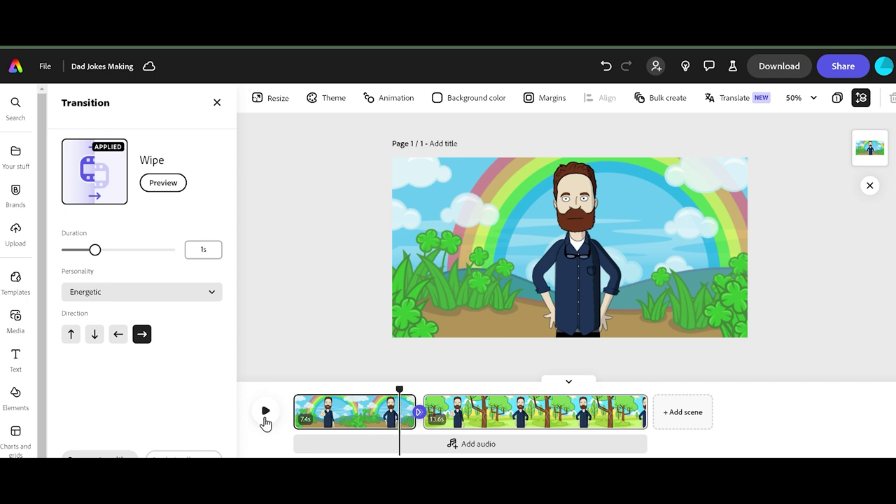
pyautogui.moveTo(418, 409); pyautogui.dragTo(399, 404)
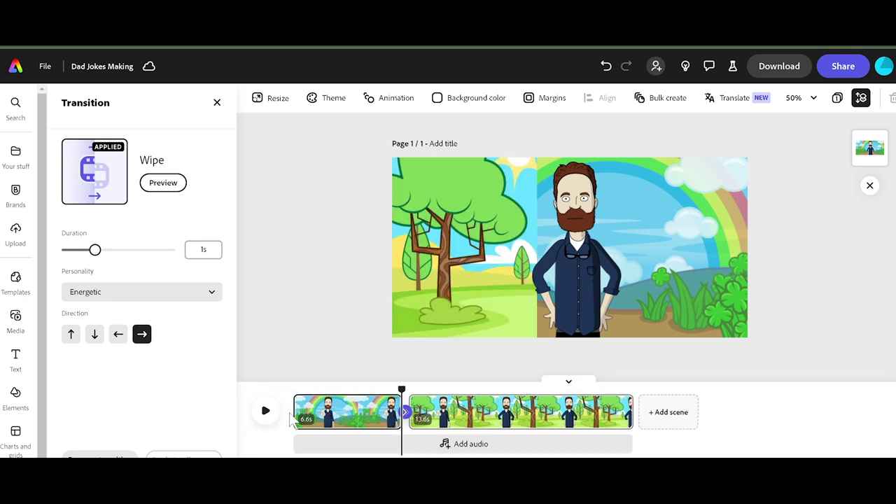
# Play through the transition into the second scene and trim that scene's end to a length of 8.9 s
pyautogui.click(266, 412)
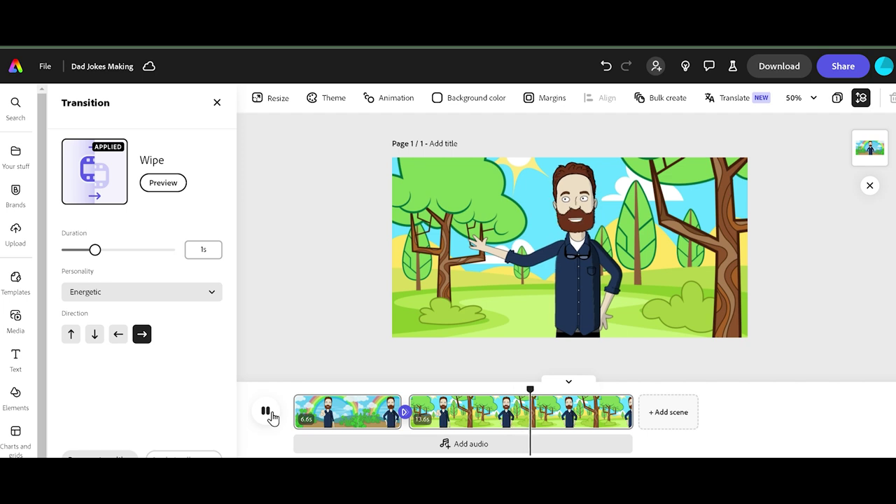
pyautogui.click(266, 413)
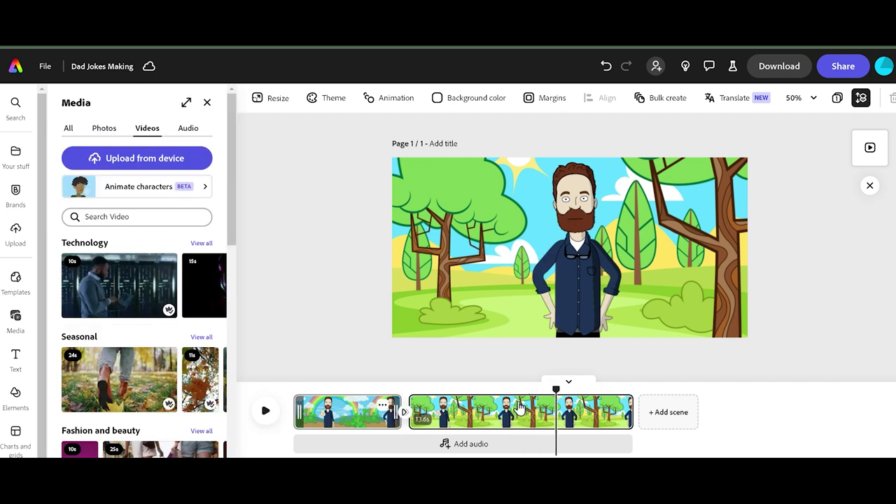
pyautogui.moveTo(627, 413); pyautogui.dragTo(549, 412)
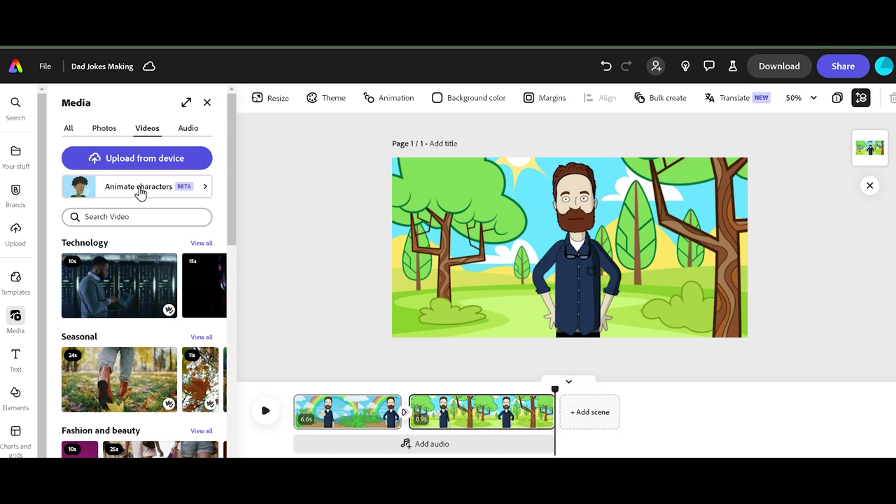
# Open Animate characters for the third scene and choose the Summer Jungle background after trying Fall Season
pyautogui.click(140, 189)
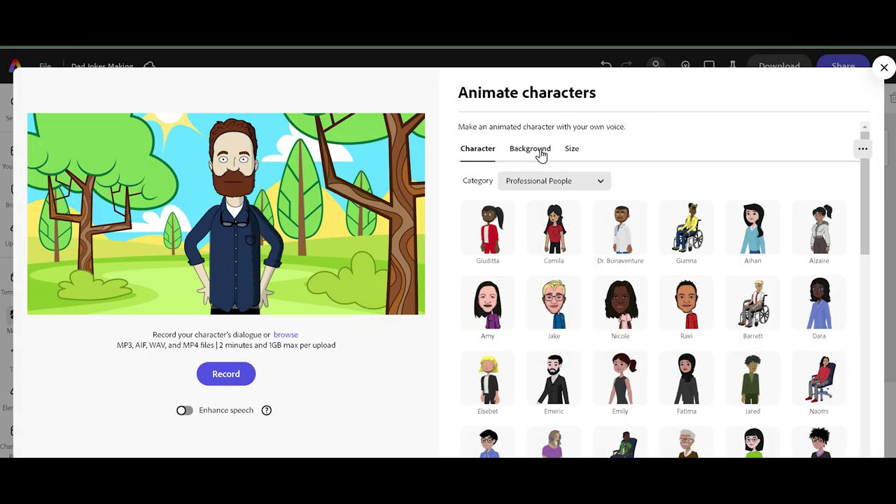
pyautogui.click(541, 155)
pyautogui.moveTo(866, 194); pyautogui.dragTo(841, 315)
pyautogui.click(826, 252)
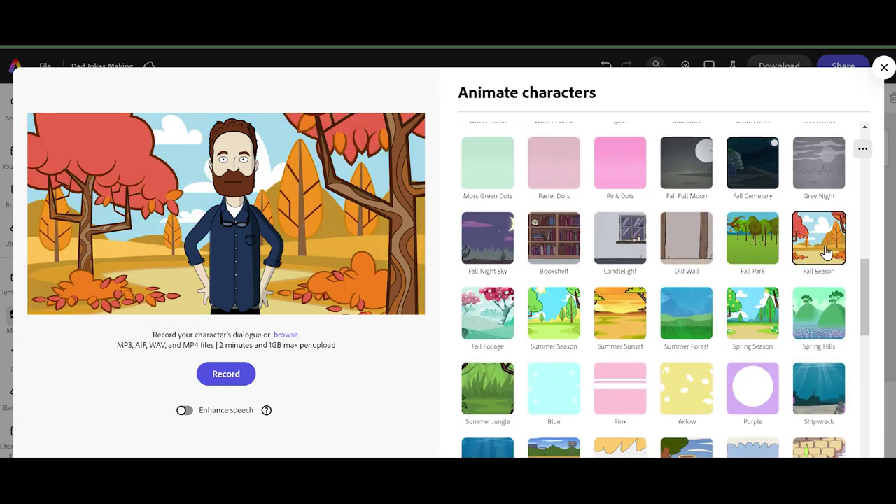
pyautogui.click(483, 390)
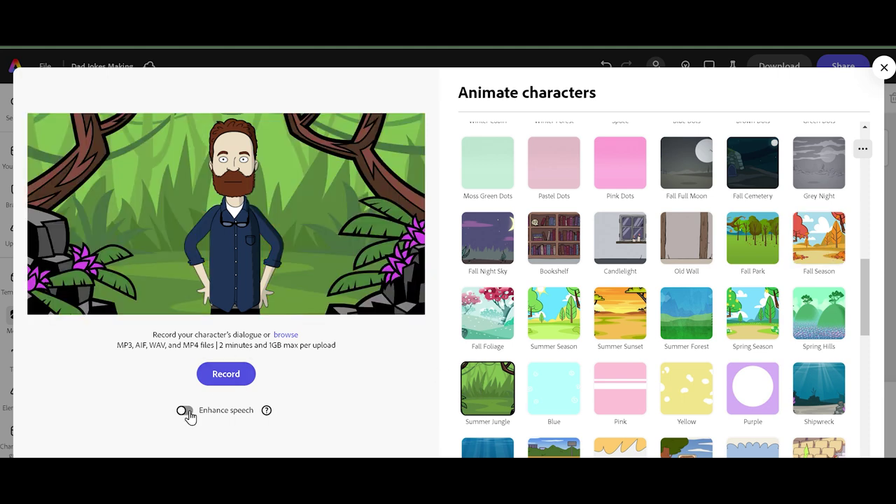
# Record the third joke's dialogue with Enhance speech on and the dad jokes notes in view, and generate the clip
pyautogui.click(227, 375)
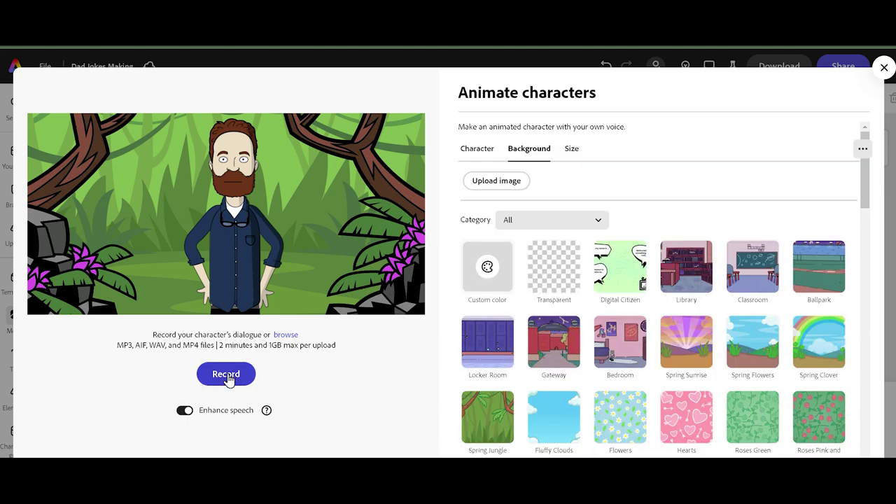
pyautogui.click(227, 377)
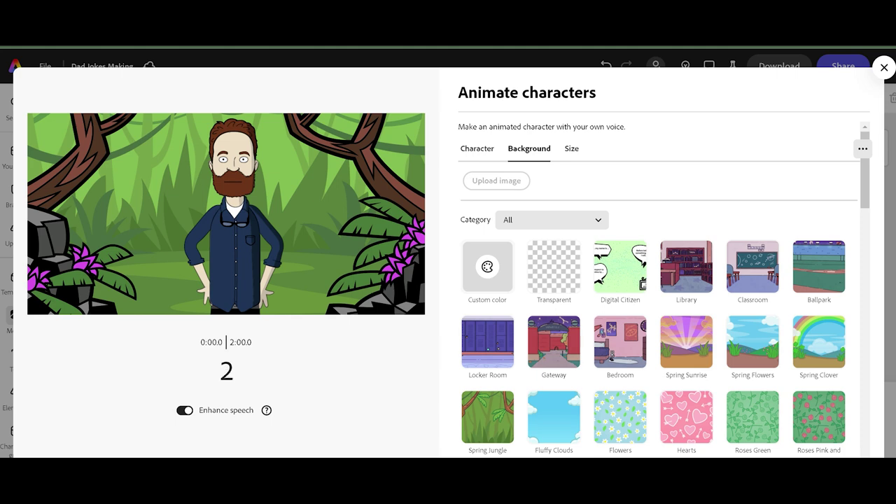
pyautogui.hotkey('alt', 'Tab')
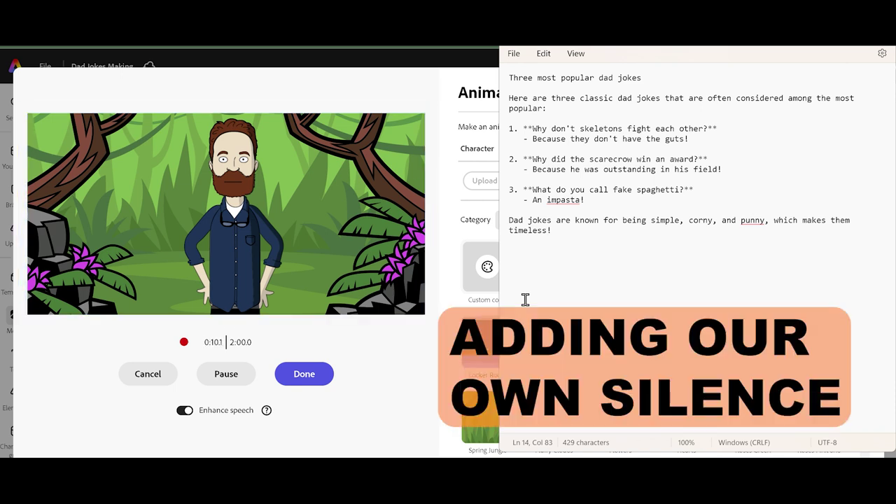
pyautogui.click(310, 376)
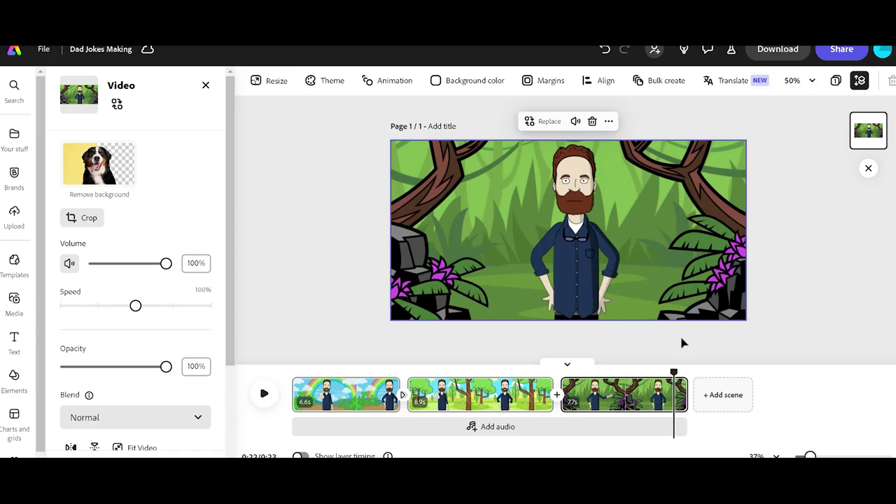
# Search the photo library for "skeleton cartoon" and add the dancing skeleton in a top hat to the first scene
pyautogui.moveTo(674, 374); pyautogui.dragTo(342, 364)
pyautogui.click(14, 301)
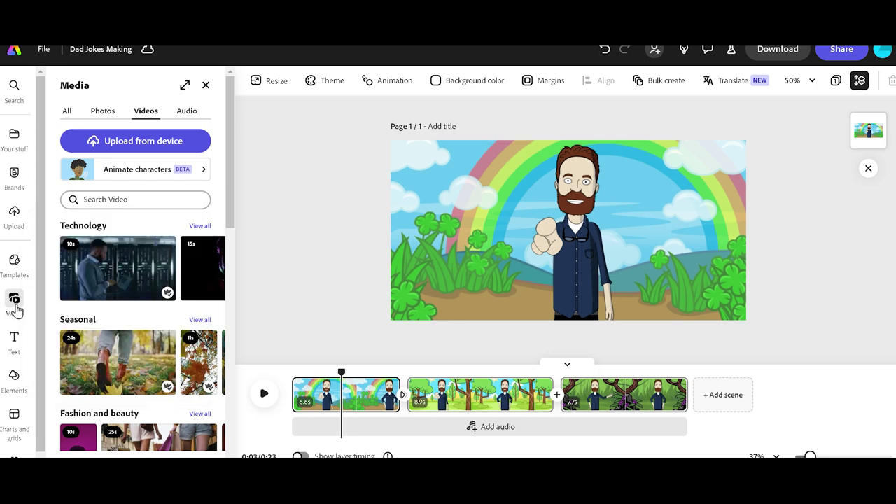
pyautogui.click(101, 112)
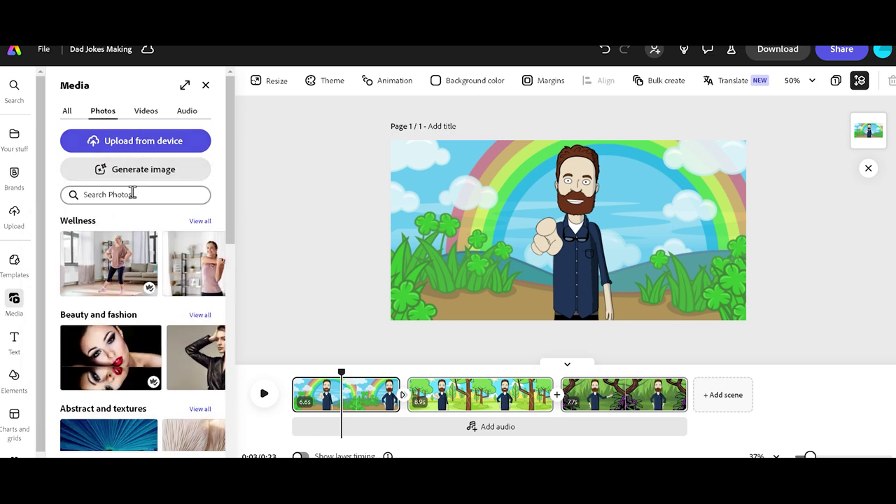
pyautogui.click(126, 195)
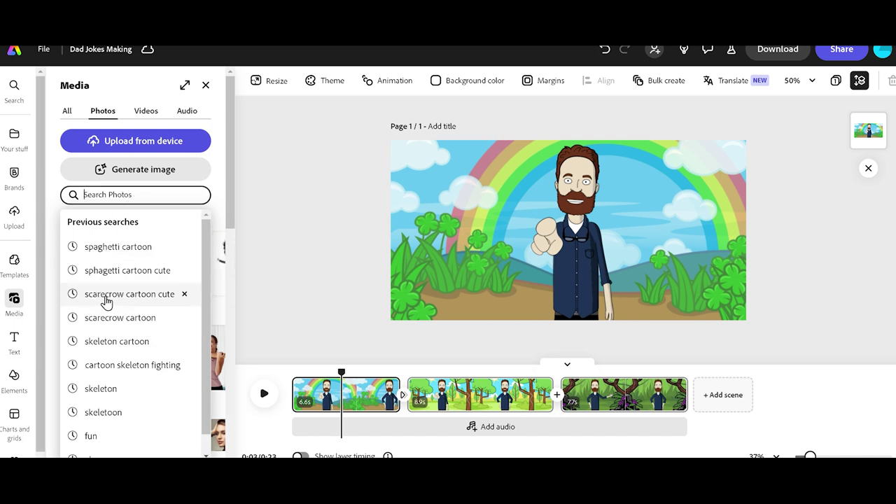
pyautogui.click(126, 341)
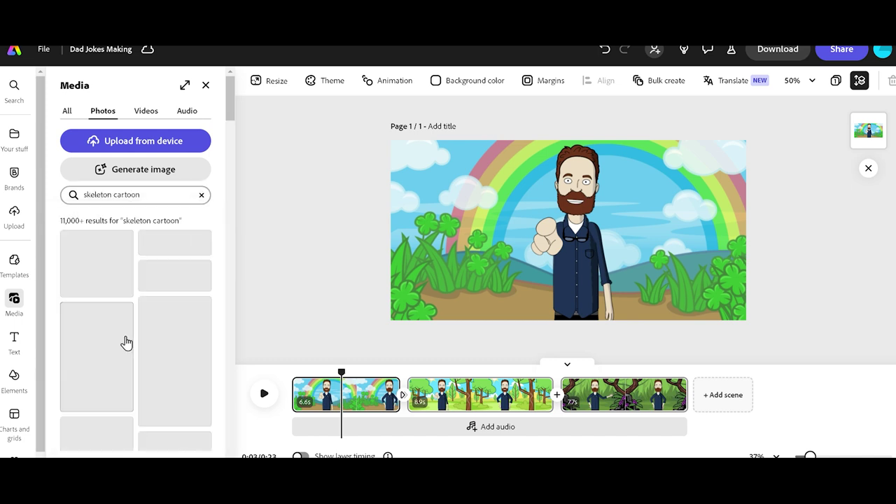
pyautogui.moveTo(229, 111); pyautogui.dragTo(227, 224)
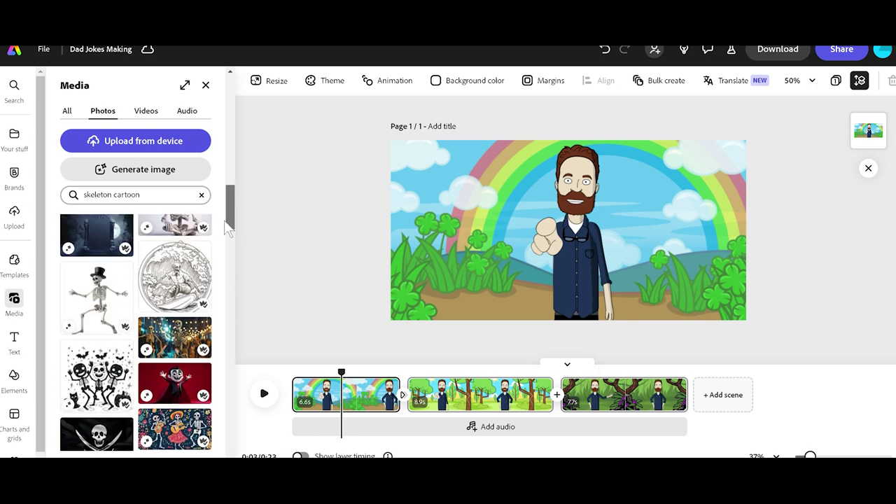
pyautogui.click(95, 301)
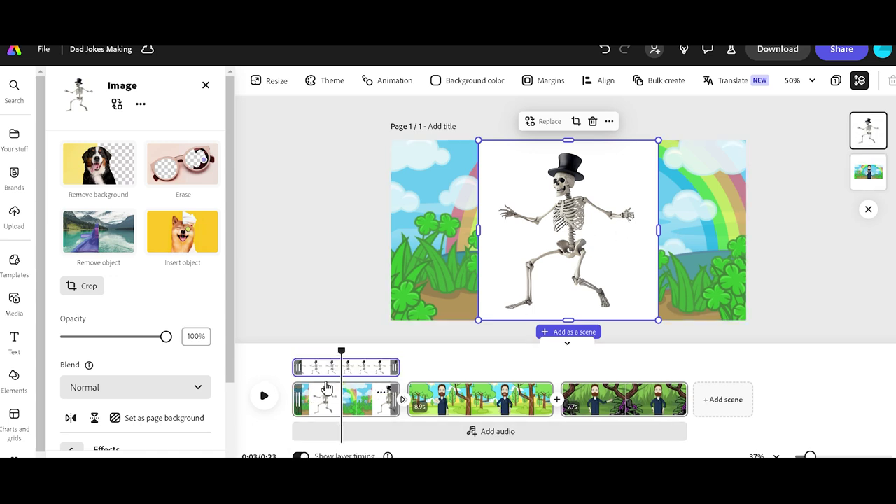
# Play the first scene from the start and trim the skeleton layer's start to about the 2 s mark
pyautogui.moveTo(341, 349); pyautogui.dragTo(292, 352)
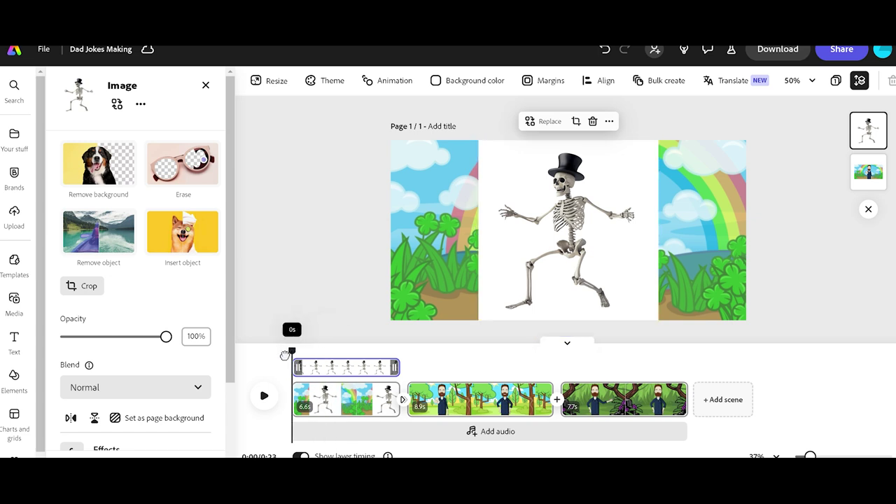
pyautogui.click(266, 399)
pyautogui.moveTo(293, 369); pyautogui.dragTo(321, 377)
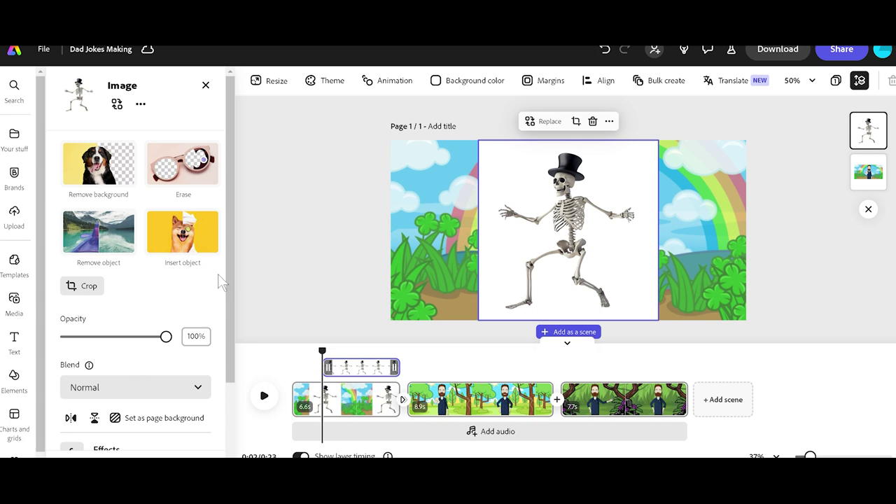
# Give the skeleton image a Bungee entrance animation and a Spin exit animation
pyautogui.scroll(-3, 225, 280)
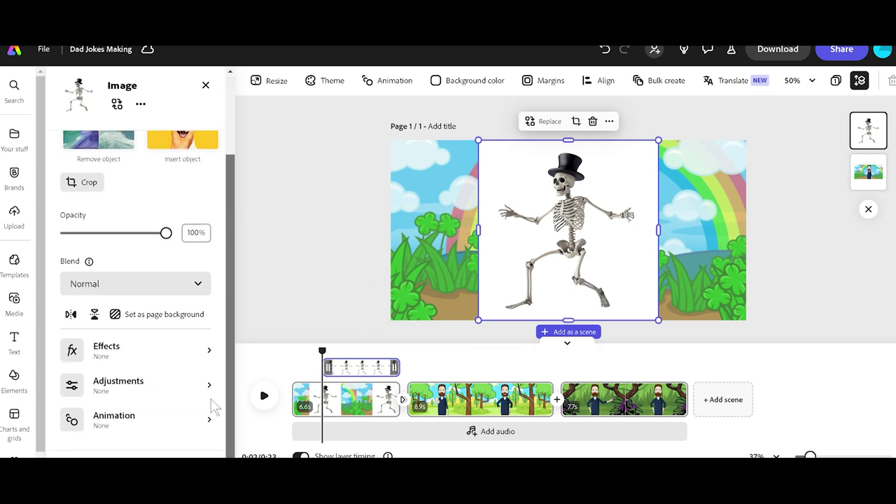
pyautogui.click(156, 423)
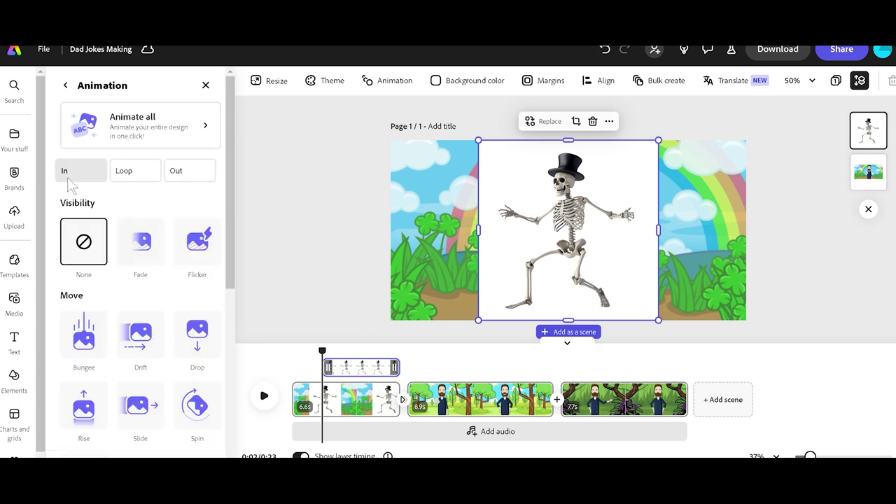
pyautogui.scroll(-1, 229, 201)
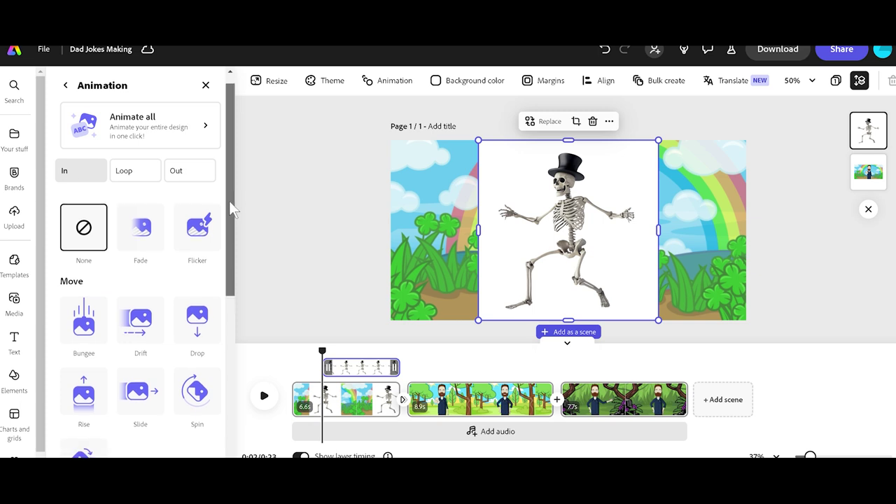
pyautogui.click(84, 302)
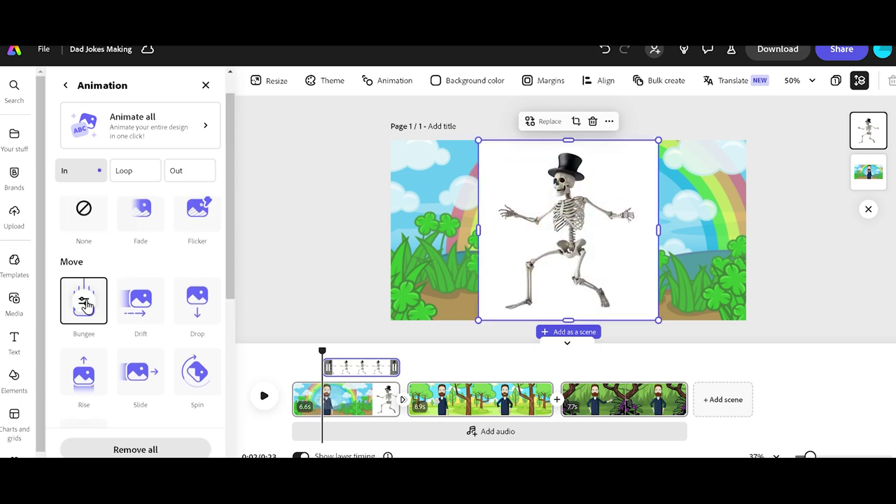
pyautogui.click(191, 170)
pyautogui.scroll(-3, 230, 178)
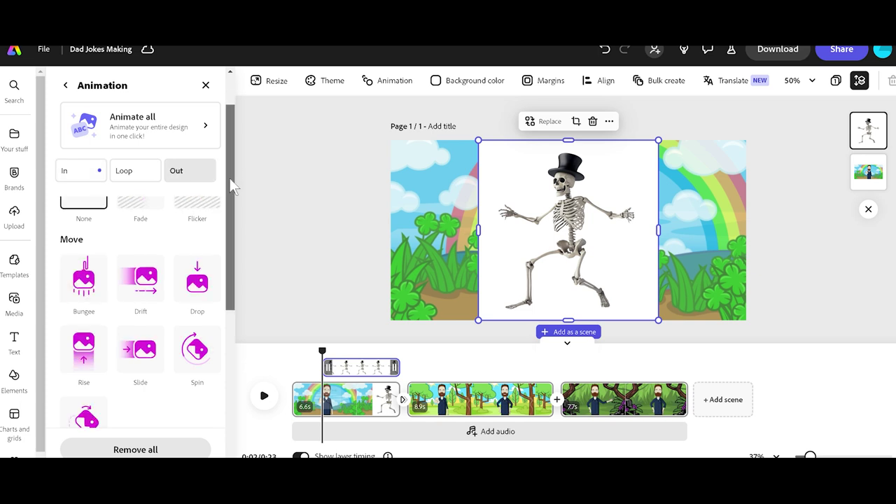
pyautogui.moveTo(227, 224); pyautogui.dragTo(224, 252)
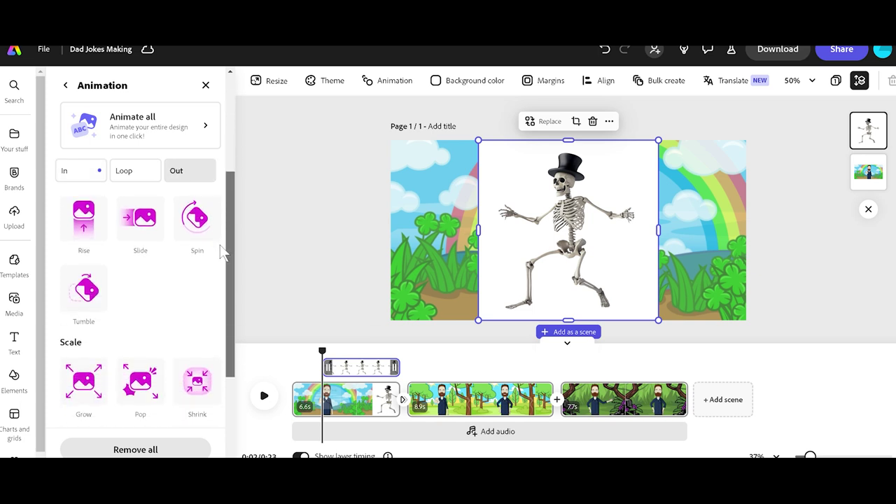
pyautogui.click(199, 225)
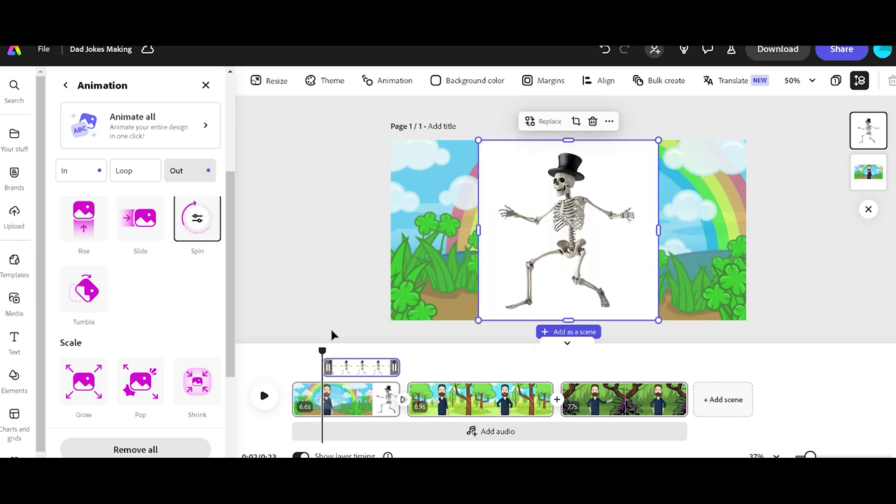
# Play the video from the start into the second scene to check the skeleton's animations
pyautogui.moveTo(324, 350); pyautogui.dragTo(289, 350)
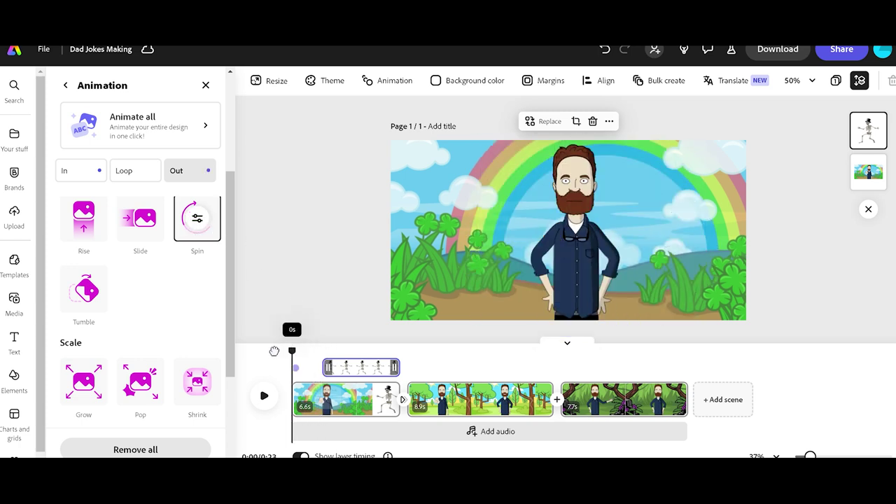
pyautogui.click(264, 396)
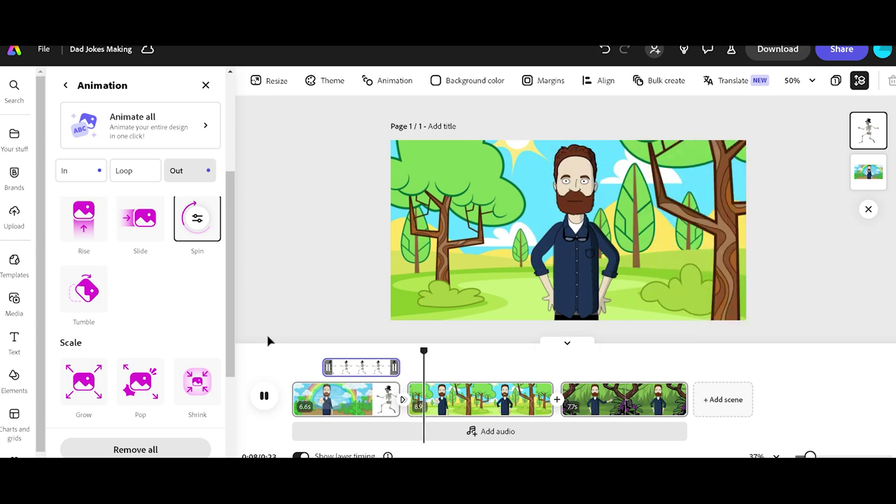
pyautogui.click(264, 397)
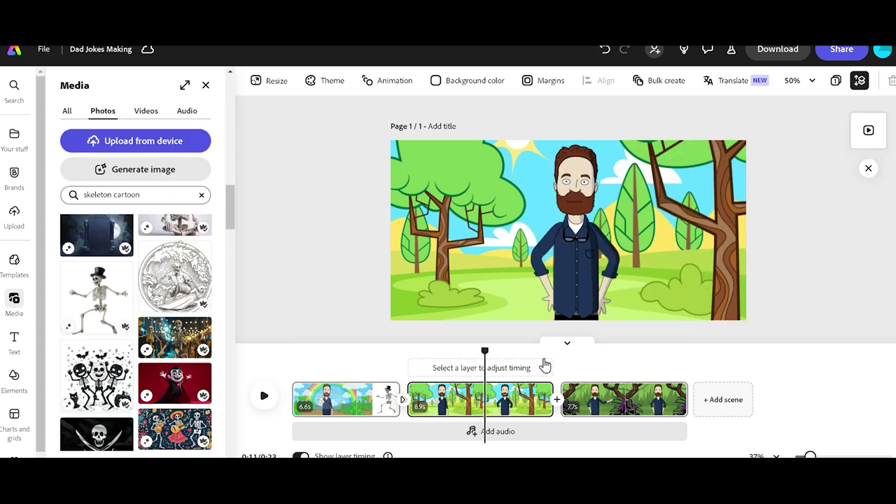
# Add the red-hatted scarecrow from a "scarecrow cartoon" photo search to the second scene, trimming its start to the 0:10 mark
pyautogui.moveTo(482, 349)
pyautogui.mouseDown()
pyautogui.moveTo(454, 352)
pyautogui.moveTo(465, 352)
pyautogui.mouseUp()
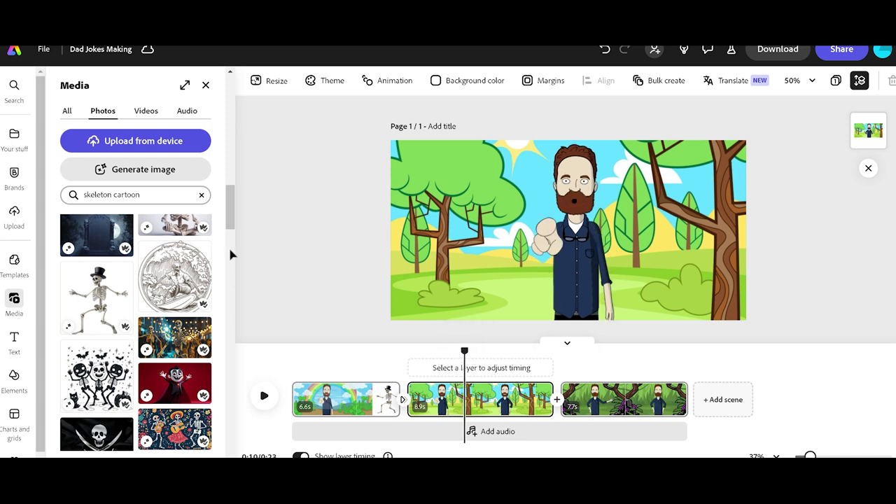
pyautogui.doubleClick(111, 196)
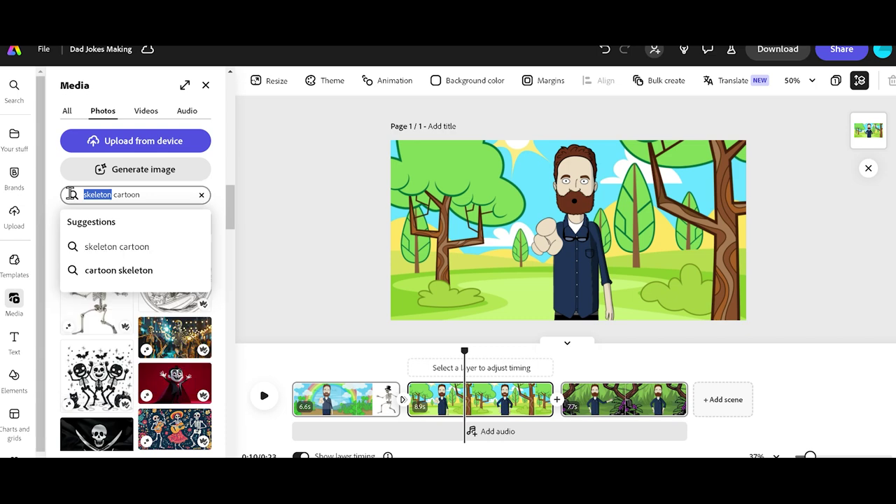
pyautogui.write('scare')
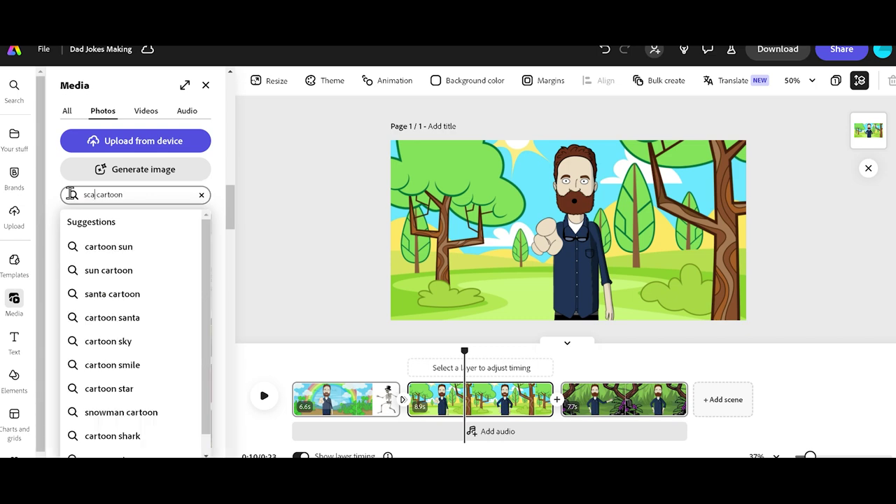
pyautogui.press('Return')
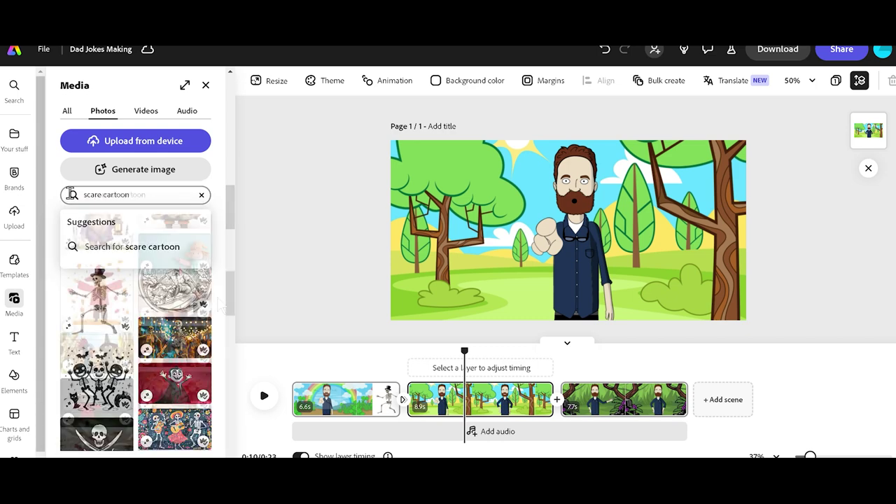
pyautogui.click(116, 302)
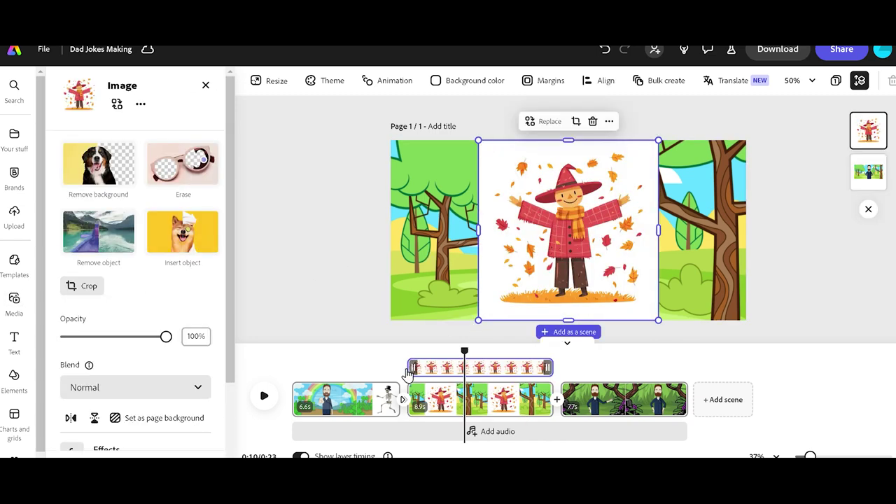
pyautogui.moveTo(409, 367); pyautogui.dragTo(464, 367)
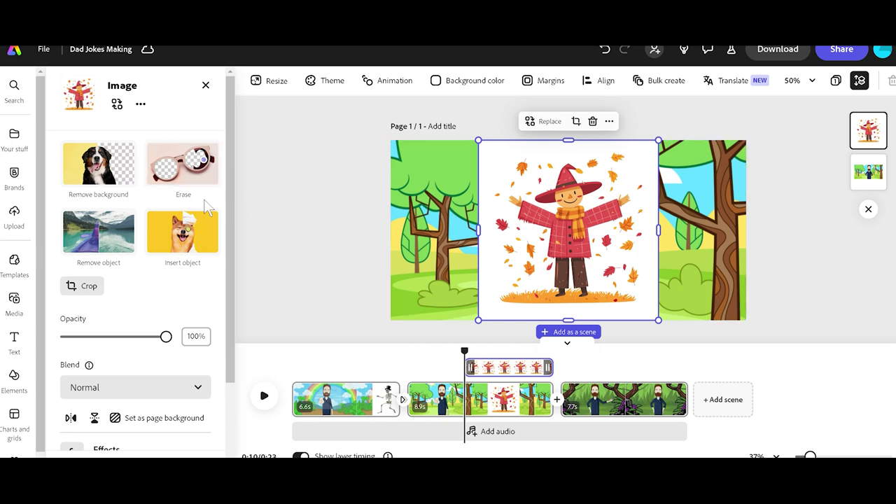
# Give the scarecrow image a Pop entrance animation and a Pop exit animation
pyautogui.scroll(-3, 225, 208)
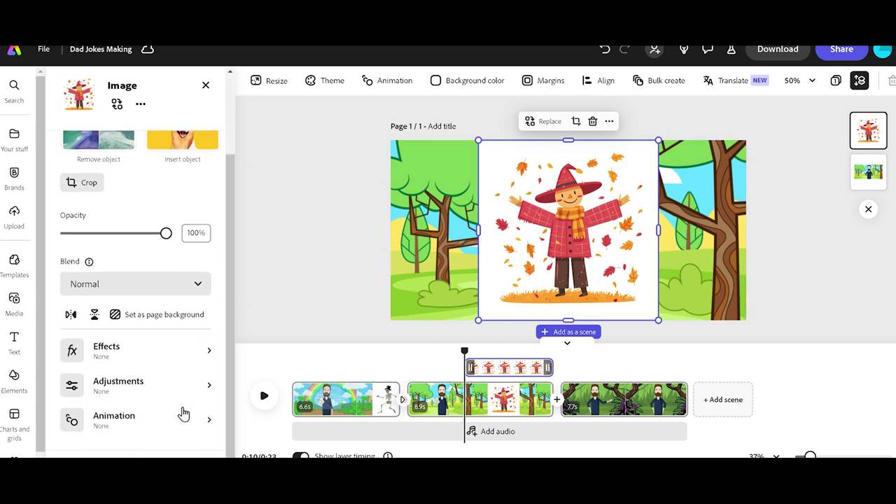
pyautogui.click(154, 420)
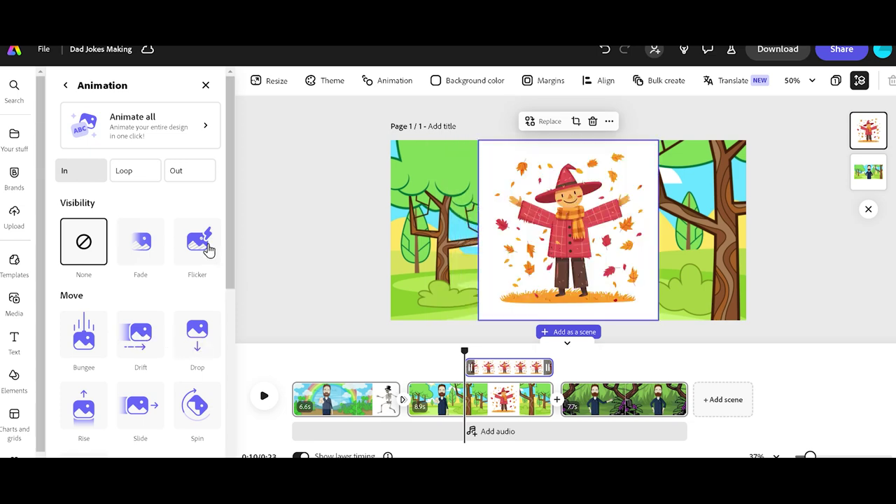
pyautogui.moveTo(232, 234); pyautogui.dragTo(226, 327)
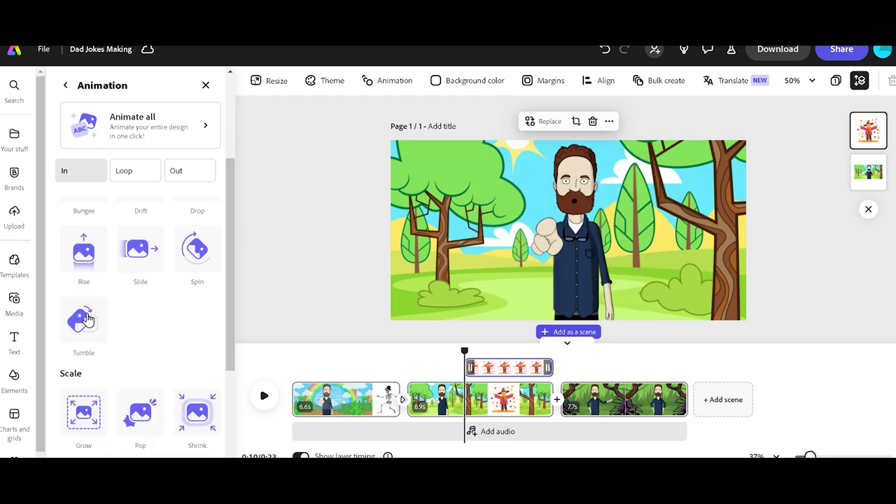
pyautogui.click(156, 422)
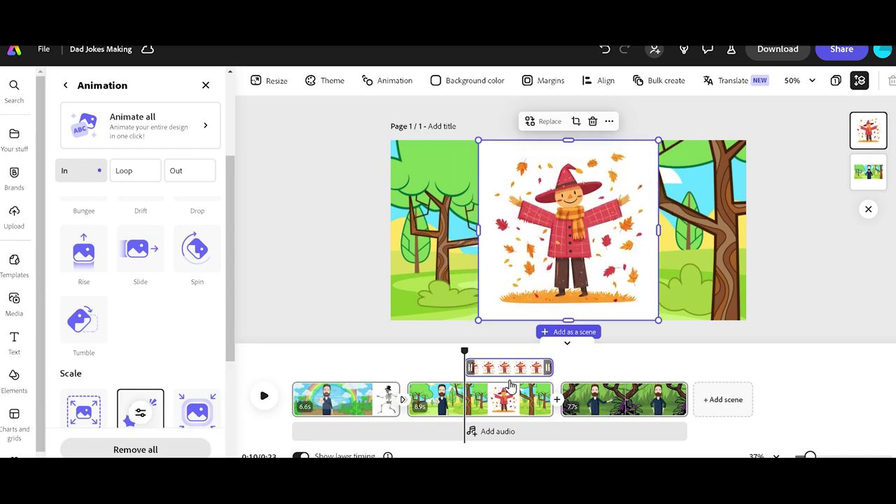
pyautogui.scroll(2, 229, 318)
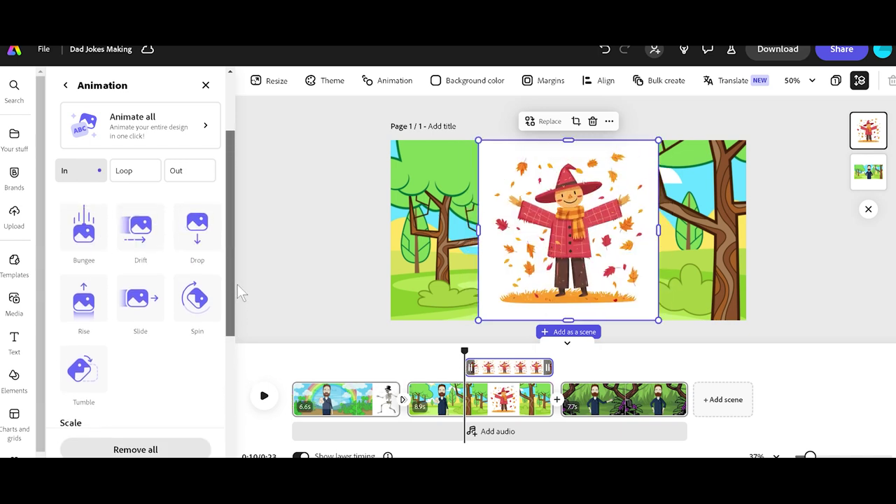
pyautogui.click(197, 179)
pyautogui.moveTo(228, 175); pyautogui.dragTo(226, 325)
pyautogui.click(149, 224)
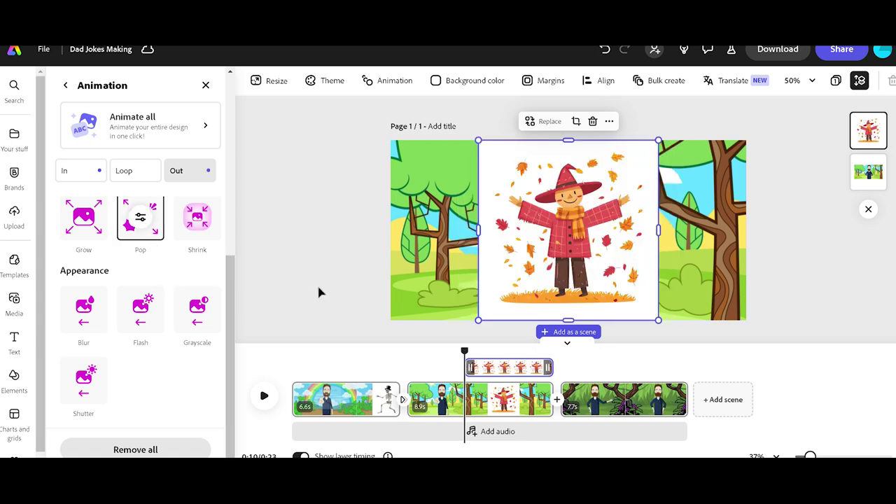
# Preview the second scene and extend the scarecrow layer's start earlier, to a layer length of about 6.3 s
pyautogui.moveTo(463, 349); pyautogui.dragTo(406, 350)
pyautogui.click(264, 396)
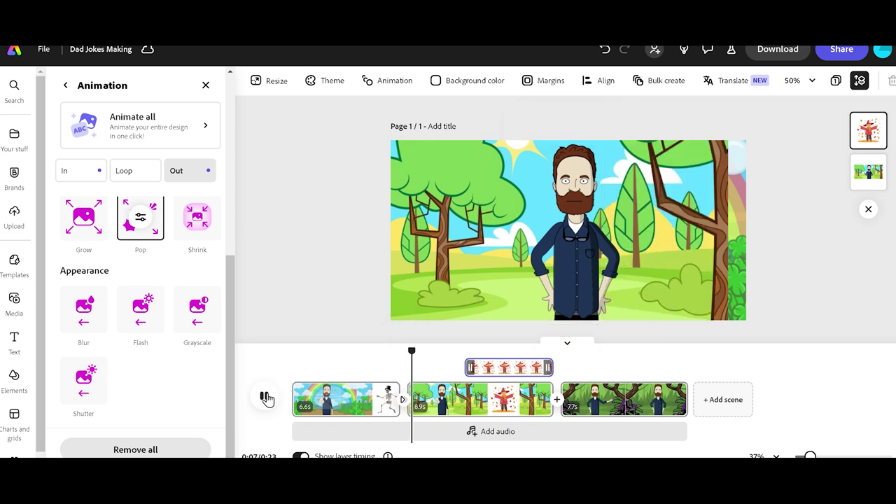
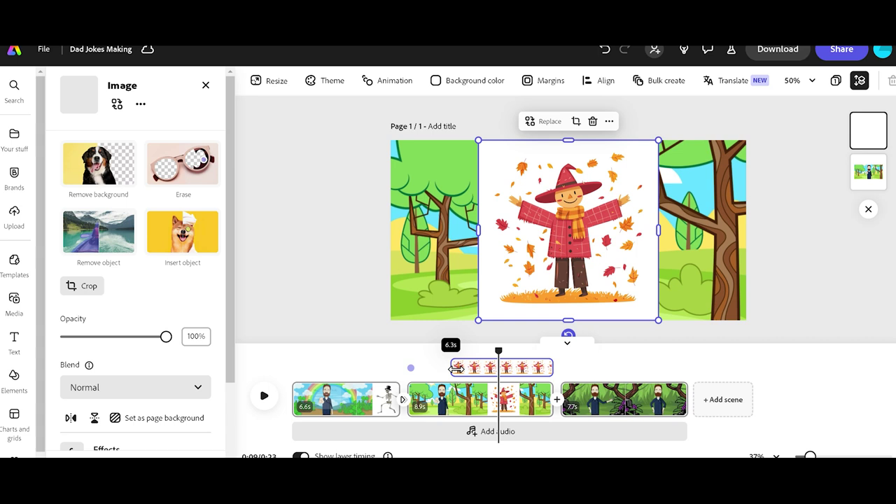
pyautogui.click(456, 368)
# Replay the second scene to check the scarecrow's timing and continue into the third scene, leaving the playhead at 0:17
pyautogui.moveTo(446, 349); pyautogui.dragTo(408, 350)
pyautogui.click(265, 397)
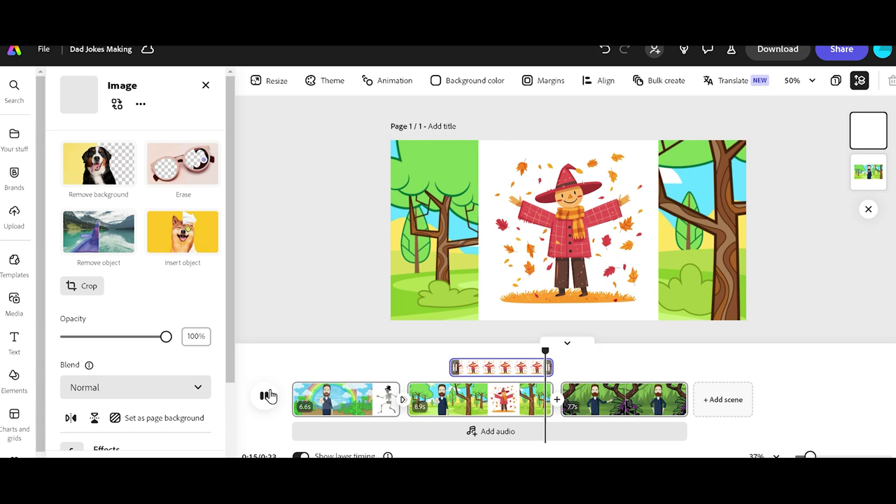
pyautogui.click(267, 395)
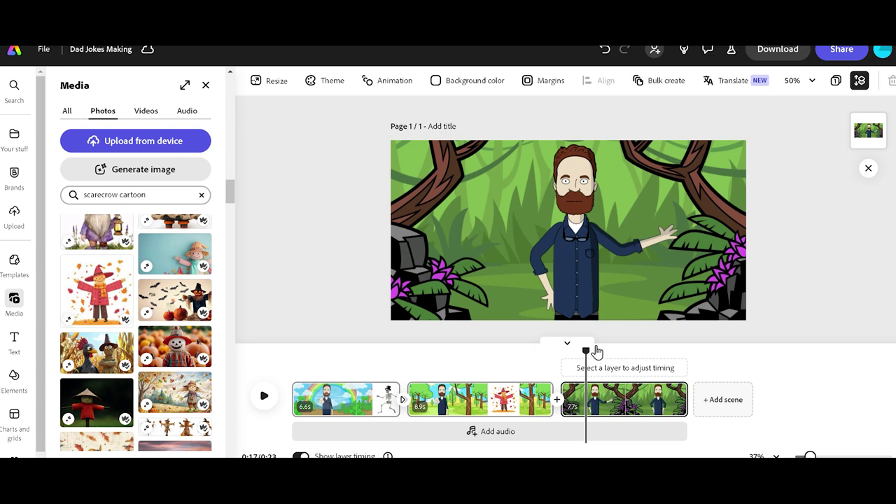
pyautogui.moveTo(584, 347)
pyautogui.mouseDown()
pyautogui.moveTo(576, 344)
pyautogui.moveTo(585, 347)
pyautogui.mouseUp()
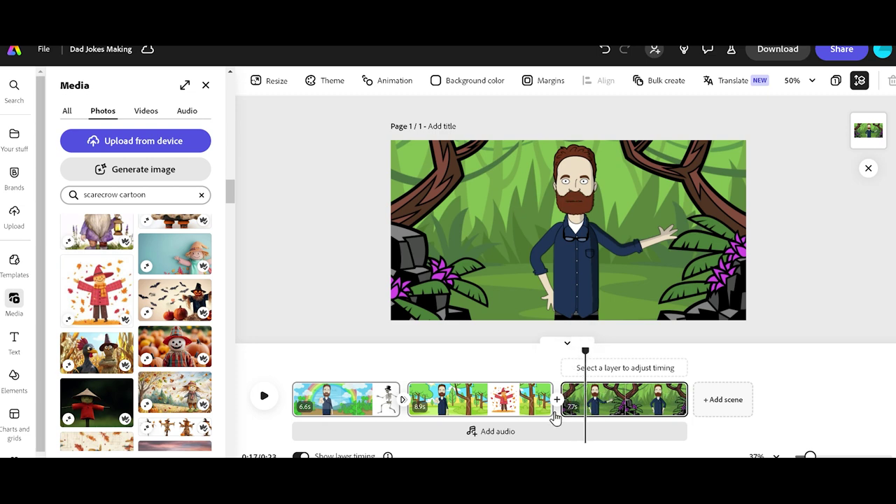
# Add a Wipe transition between the second and third scenes, with its direction set to left
pyautogui.click(558, 399)
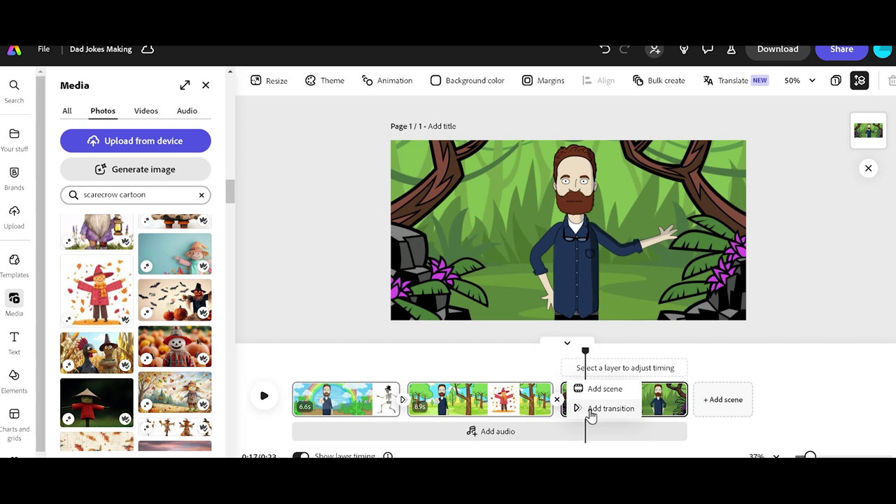
pyautogui.click(592, 411)
pyautogui.click(191, 227)
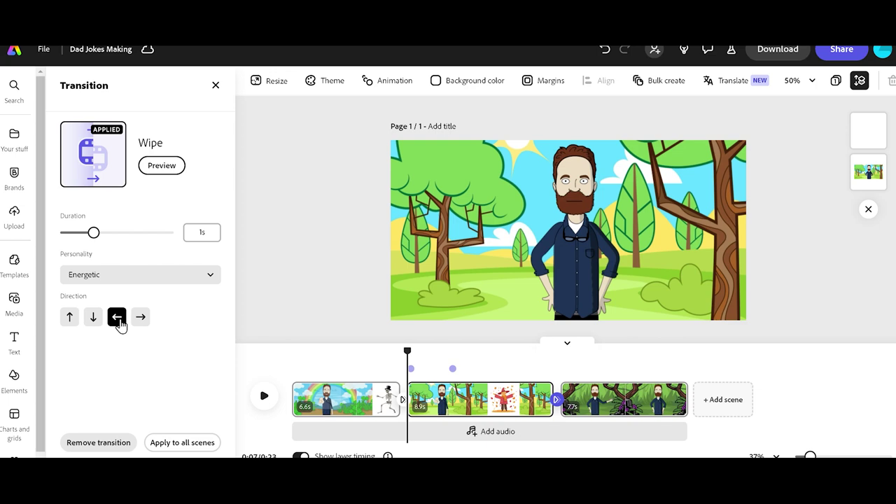
pyautogui.click(142, 318)
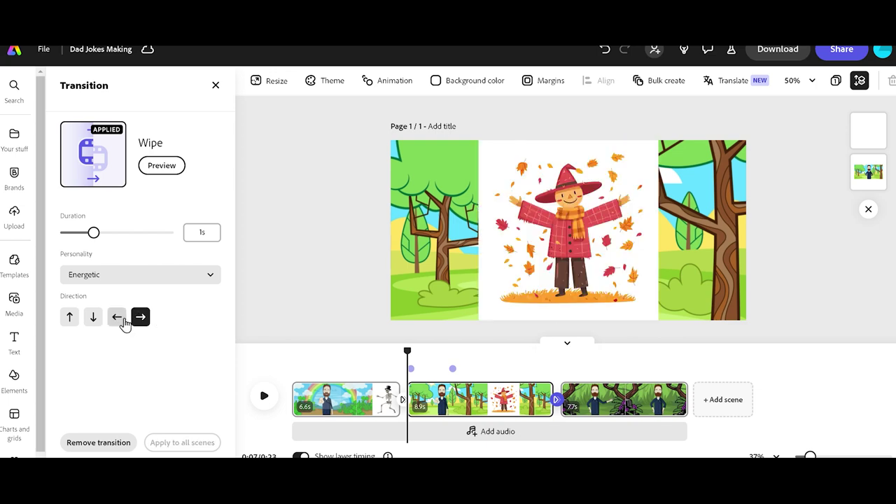
pyautogui.click(116, 318)
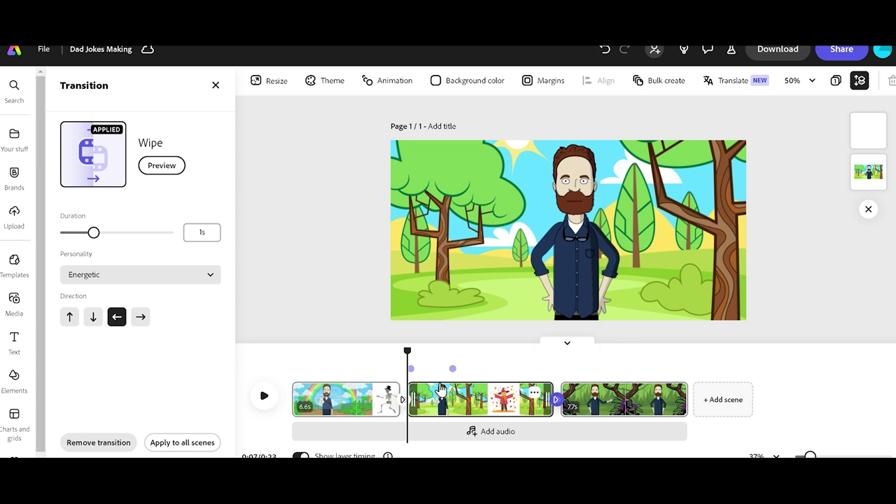
# Trim the end of the second scene's scarecrow layer slightly earlier and preview from 12.9 s into the third scene, stopping at 0:18
pyautogui.click(499, 404)
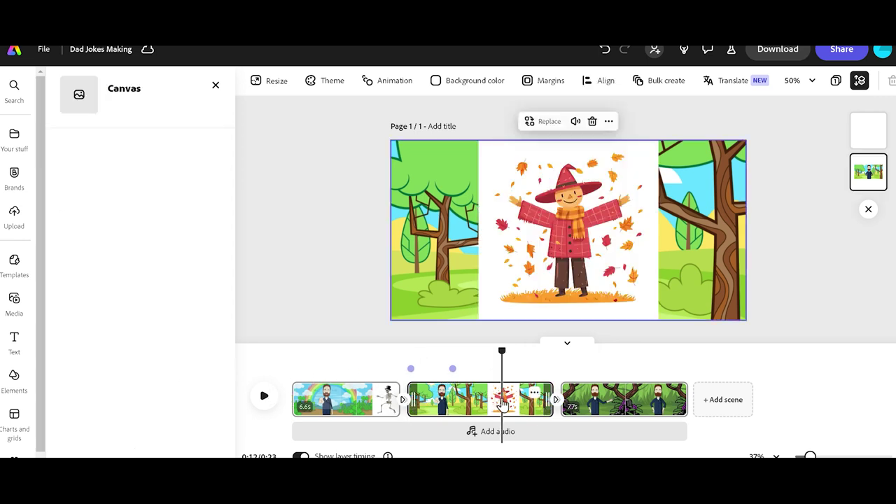
pyautogui.click(542, 266)
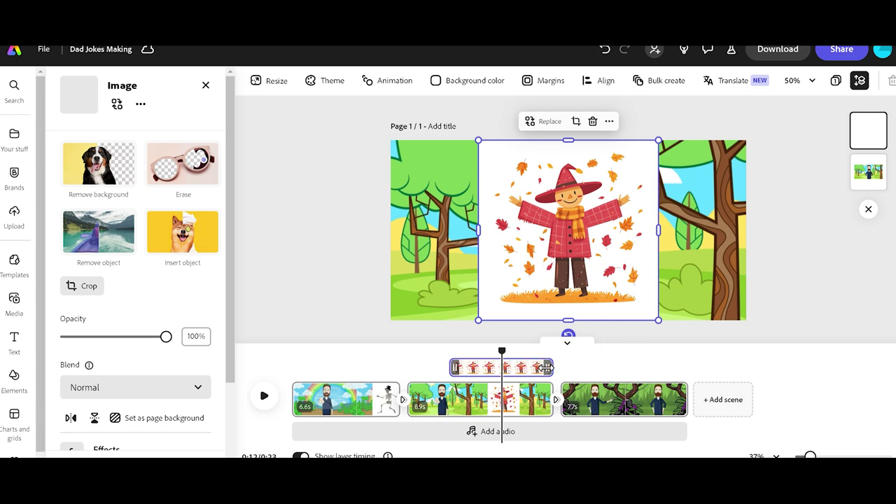
pyautogui.moveTo(542, 368); pyautogui.dragTo(512, 346)
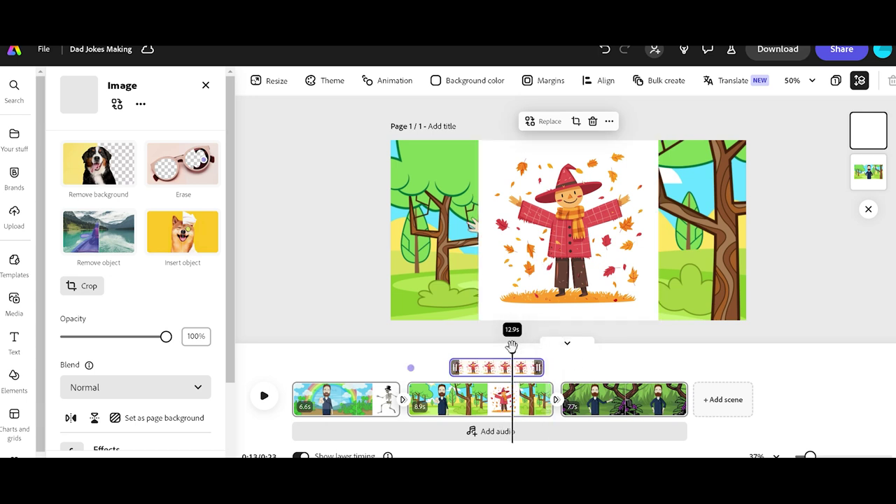
pyautogui.click(262, 398)
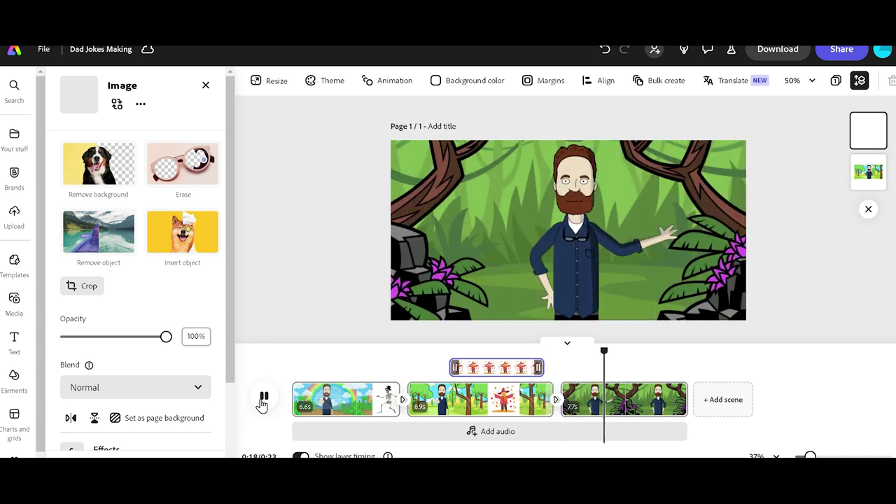
pyautogui.click(263, 399)
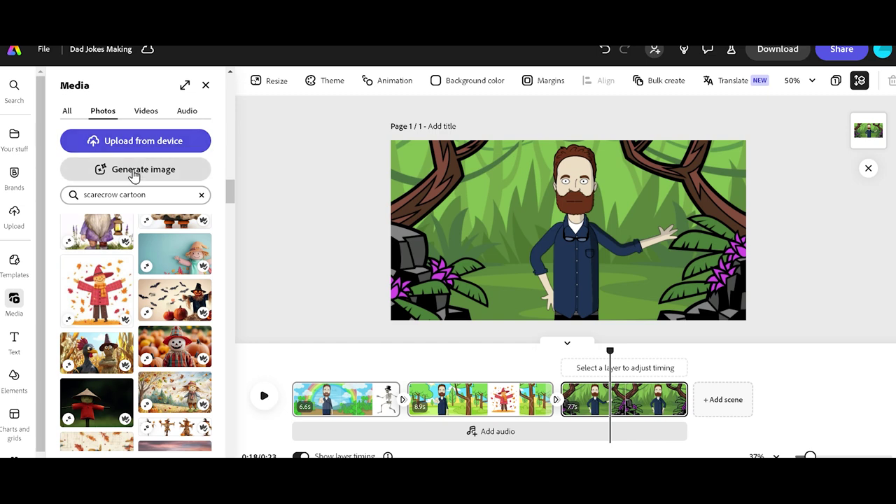
# Search the photos for "spaghetti cartoon" and add the screaming red spaghetti monster image to the third scene
pyautogui.moveTo(155, 197); pyautogui.dragTo(82, 195)
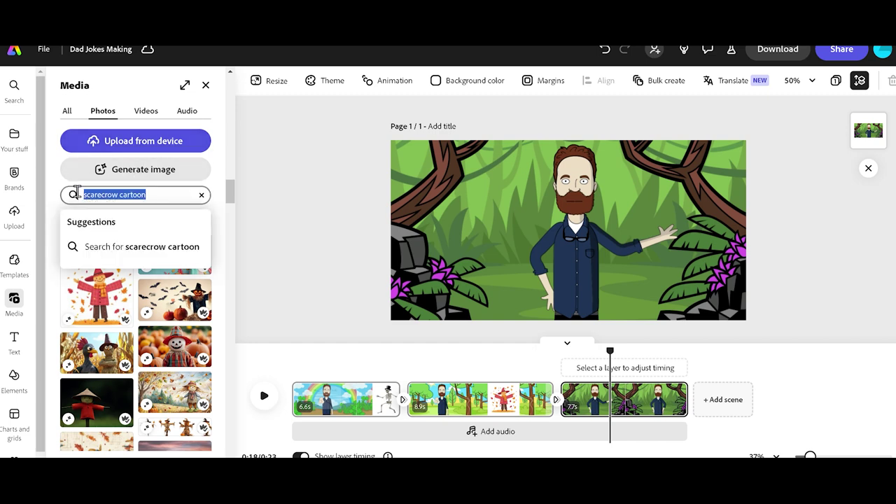
pyautogui.write('sp')
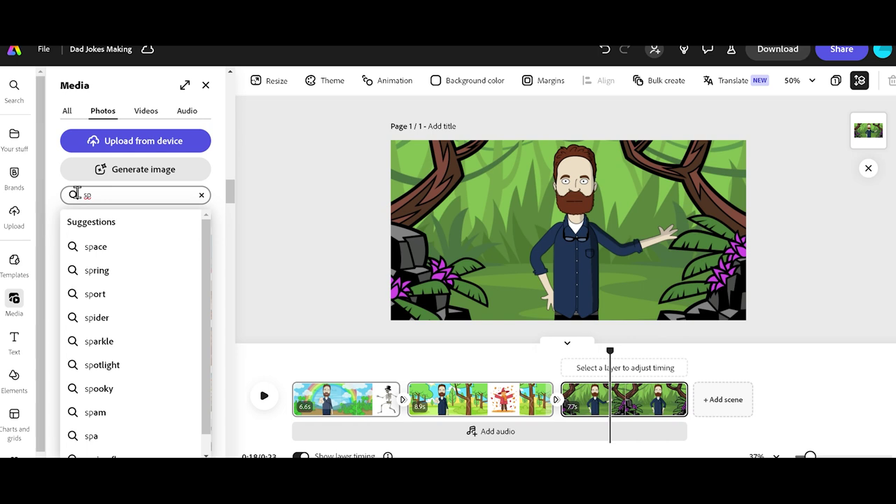
pyautogui.write('agh')
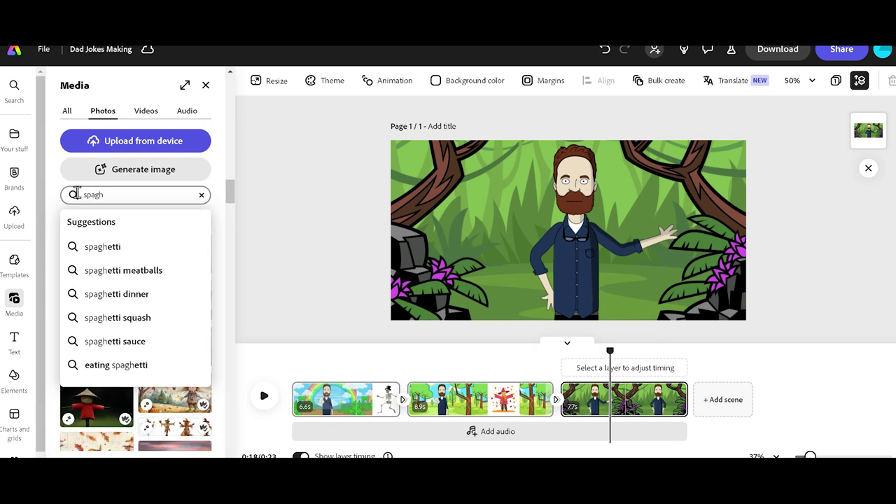
pyautogui.click(91, 248)
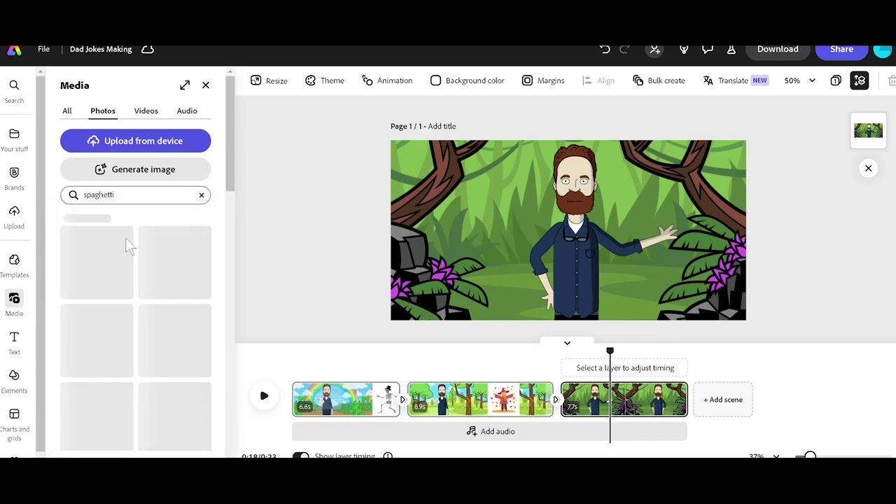
pyautogui.click(155, 198)
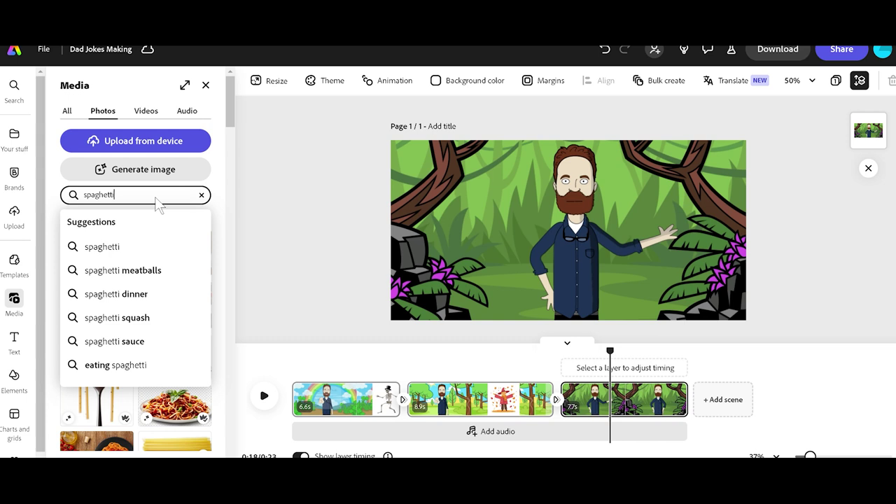
pyautogui.write('cartoon')
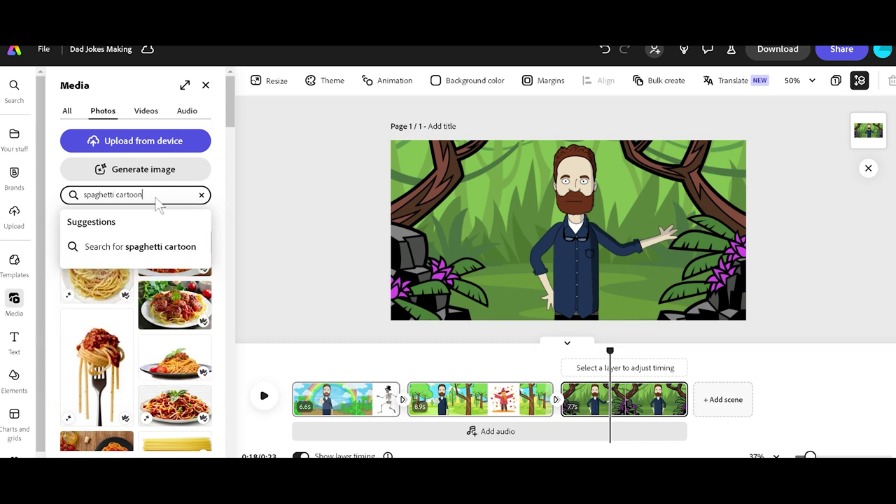
pyautogui.press('Return')
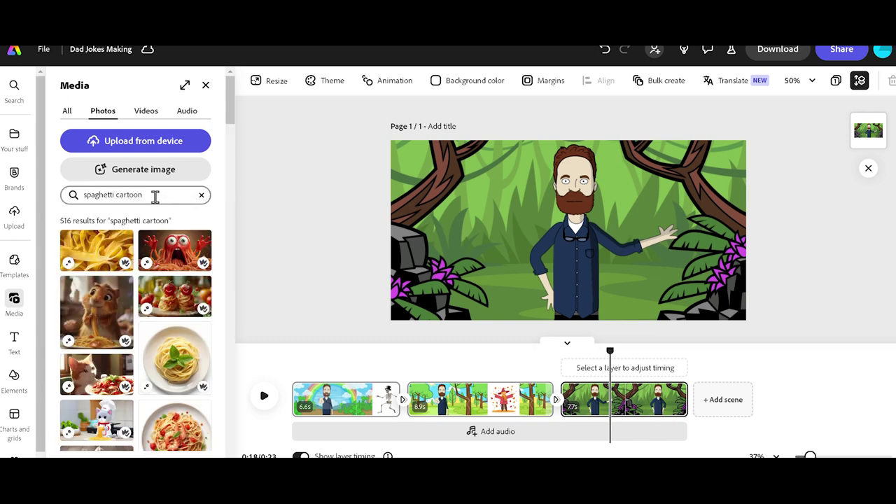
pyautogui.click(176, 245)
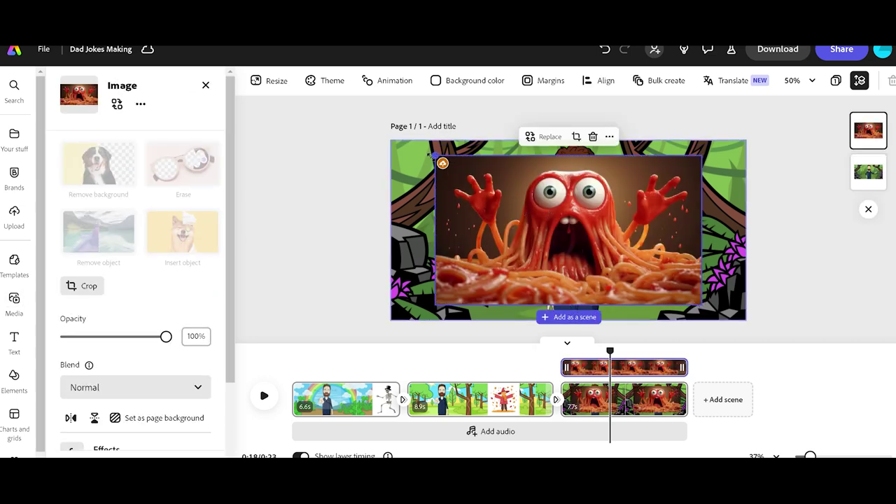
# Enlarge the spaghetti monster image so it covers the whole canvas of the third scene
pyautogui.moveTo(430, 153); pyautogui.dragTo(372, 134)
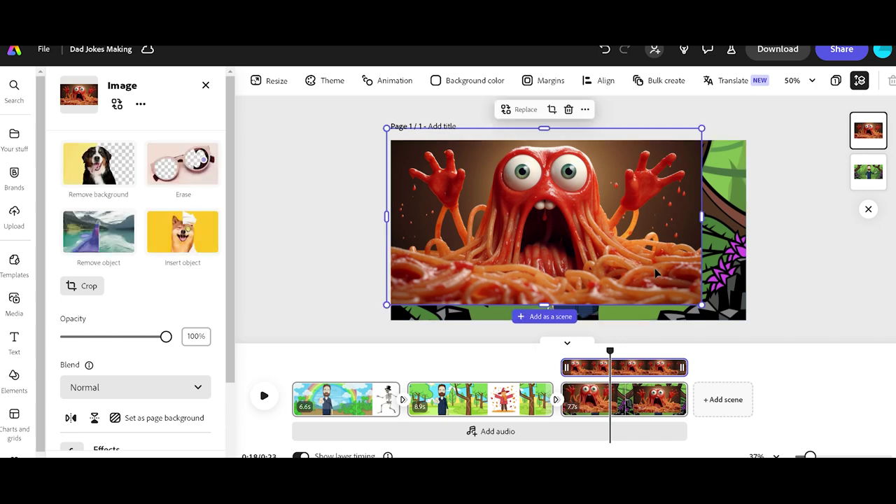
pyautogui.click(698, 307)
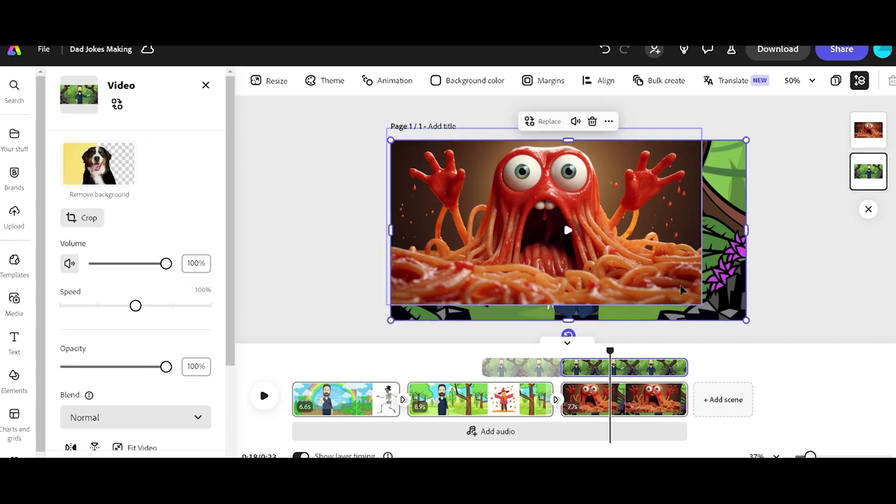
pyautogui.click(683, 290)
pyautogui.moveTo(699, 303); pyautogui.dragTo(746, 327)
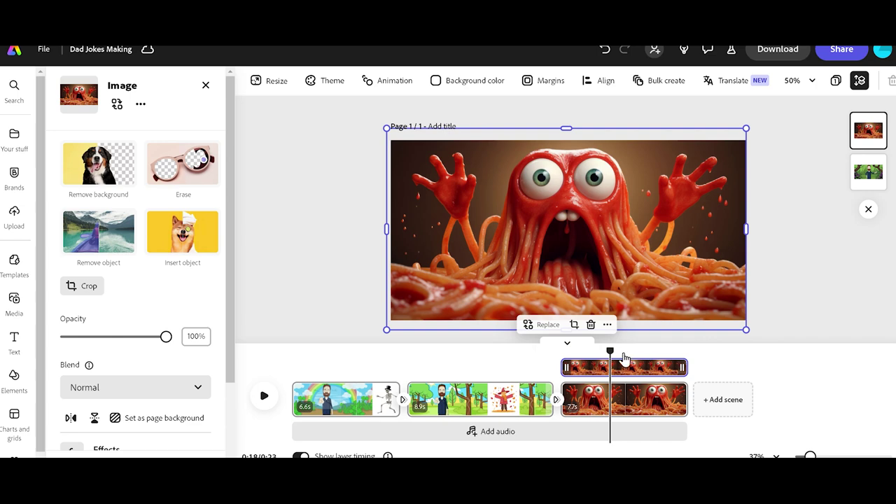
# Trim the start of the spaghetti monster layer to about the 0:19 mark, previewing the third scene to find the right moment
pyautogui.moveTo(565, 366); pyautogui.dragTo(536, 351)
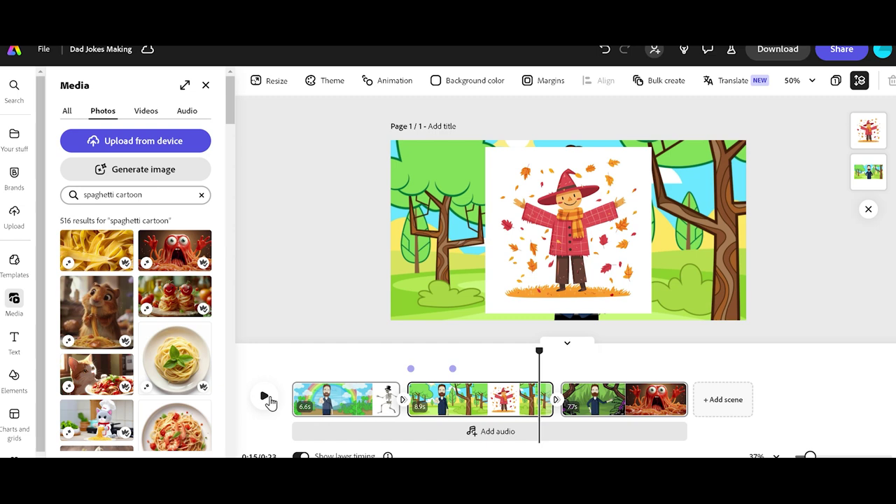
pyautogui.click(264, 397)
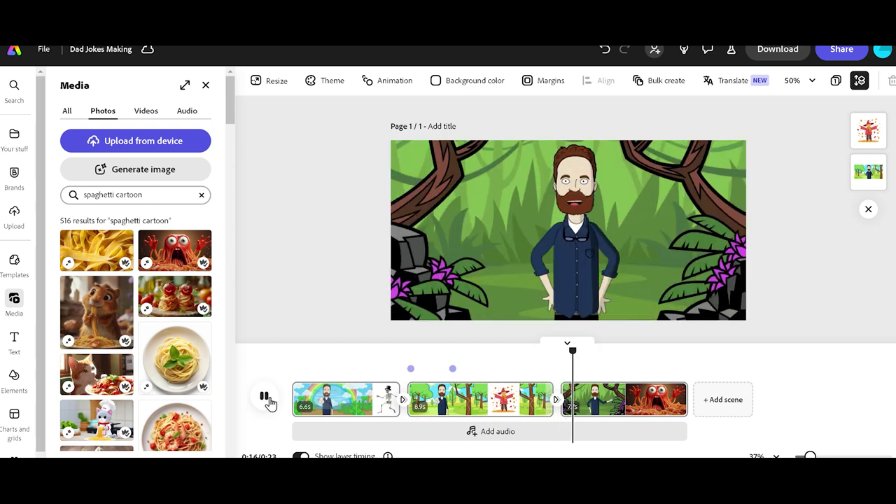
pyautogui.click(264, 397)
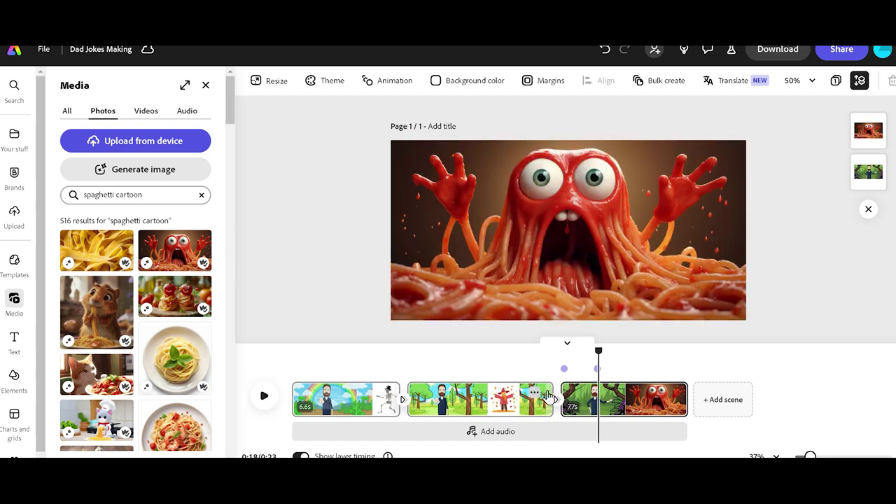
pyautogui.click(265, 398)
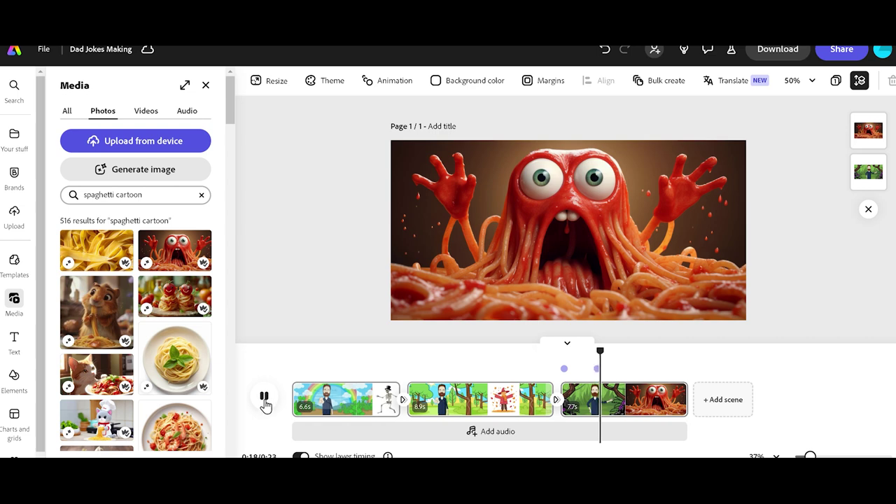
pyautogui.click(265, 397)
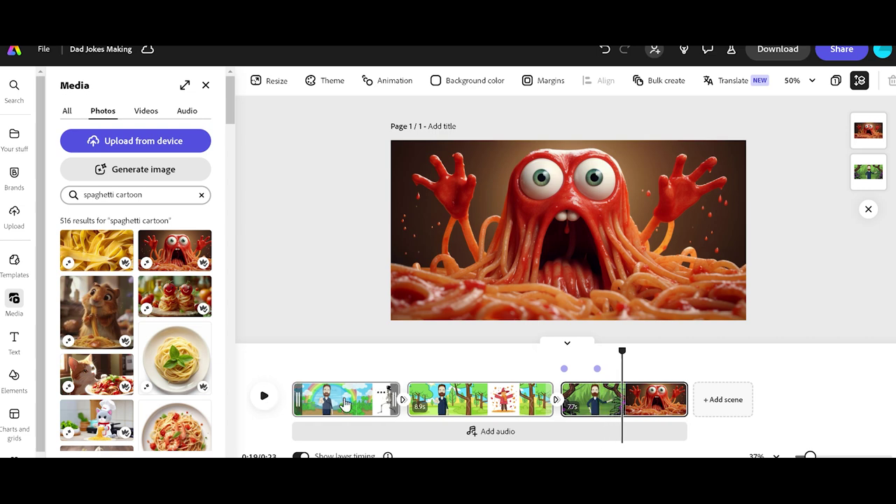
pyautogui.click(622, 353)
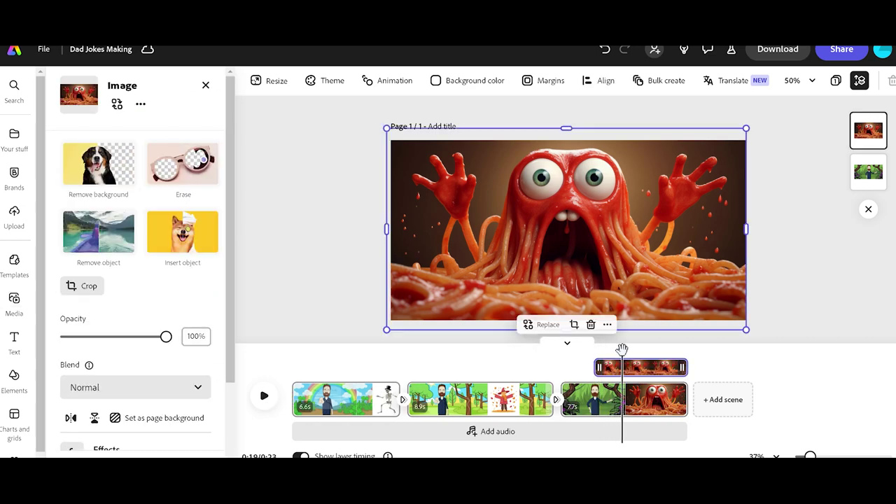
pyautogui.moveTo(598, 367)
pyautogui.mouseDown()
pyautogui.moveTo(622, 369)
pyautogui.moveTo(613, 369)
pyautogui.mouseUp()
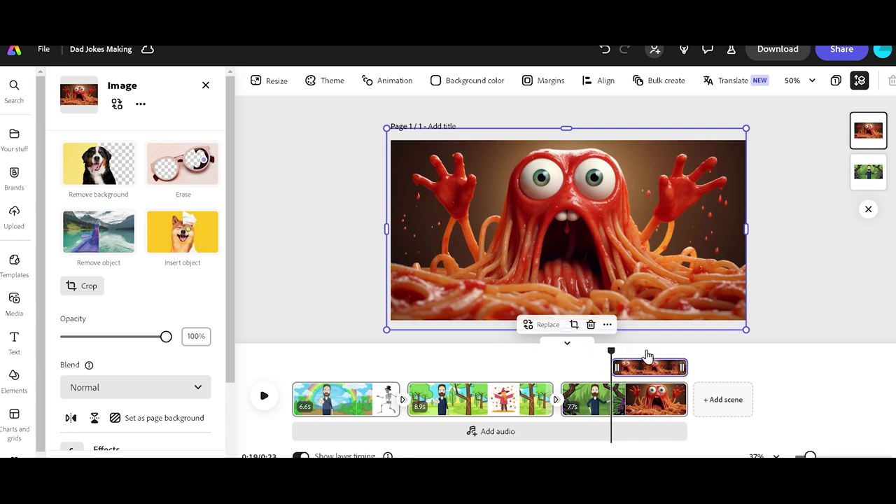
# Give the spaghetti monster image a Drop entrance animation and a Shrink exit animation
pyautogui.scroll(-3, 232, 236)
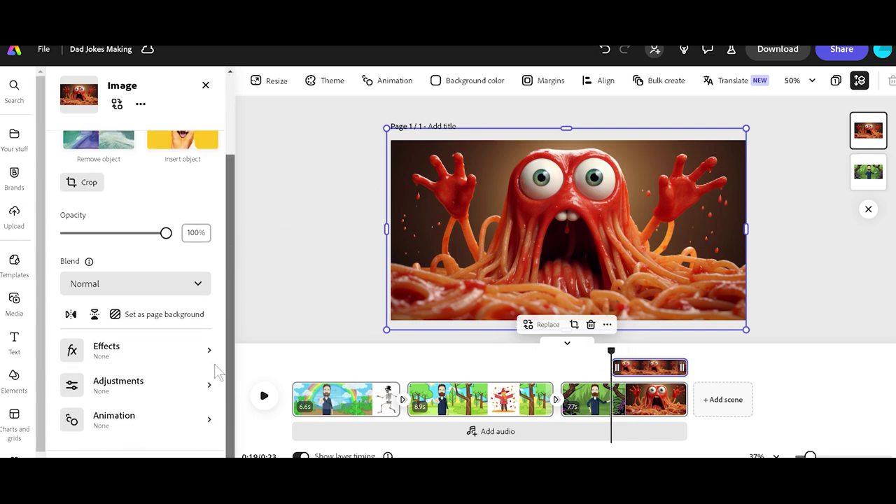
pyautogui.click(194, 425)
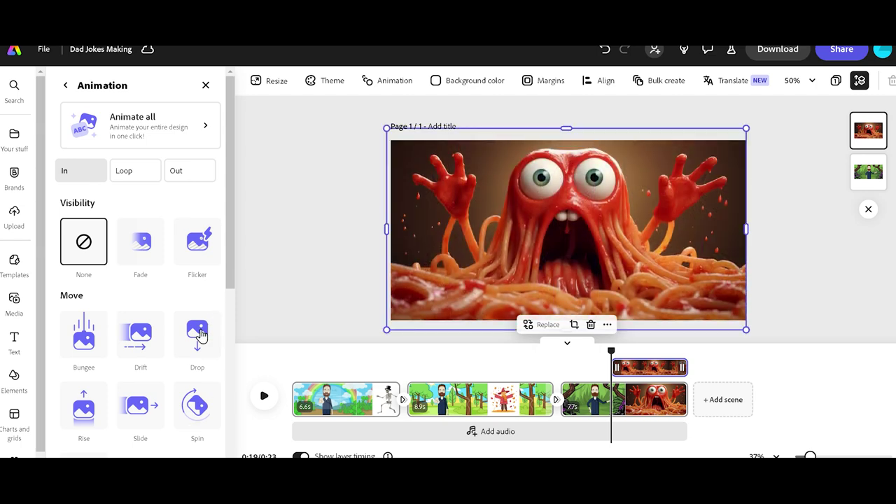
pyautogui.click(198, 333)
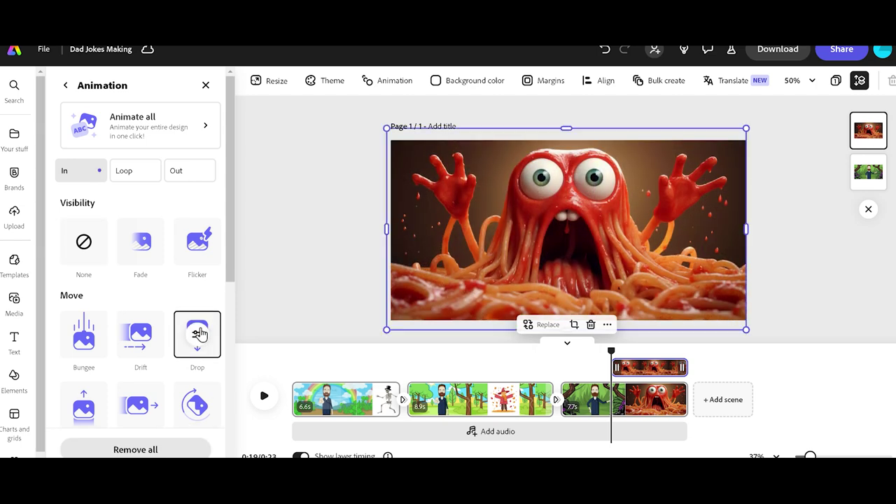
pyautogui.moveTo(227, 273); pyautogui.dragTo(218, 418)
pyautogui.scroll(5, 219, 340)
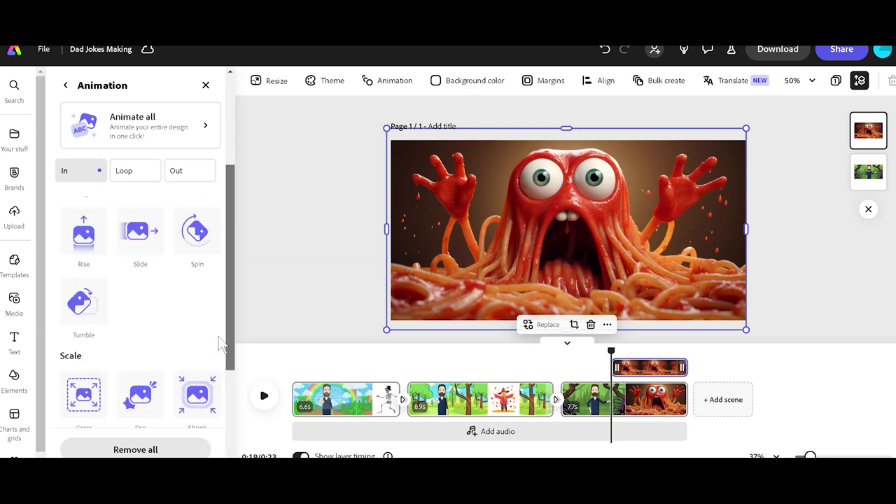
pyautogui.click(194, 175)
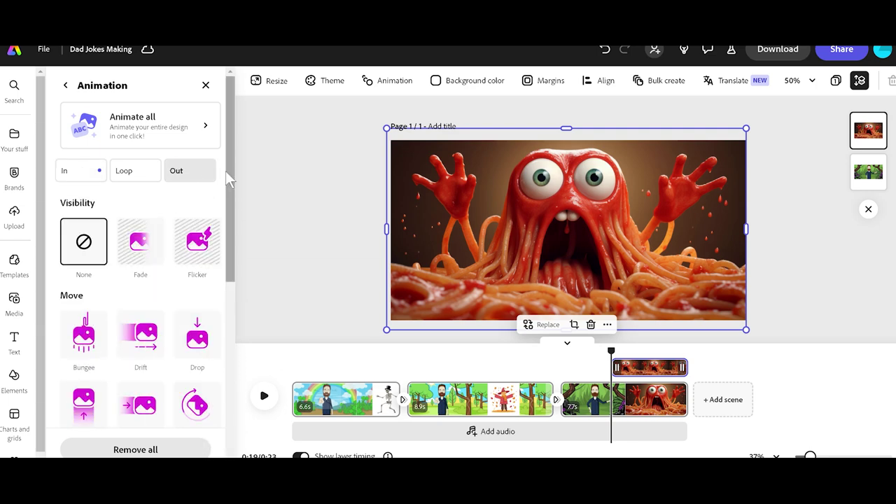
pyautogui.moveTo(227, 173); pyautogui.dragTo(220, 366)
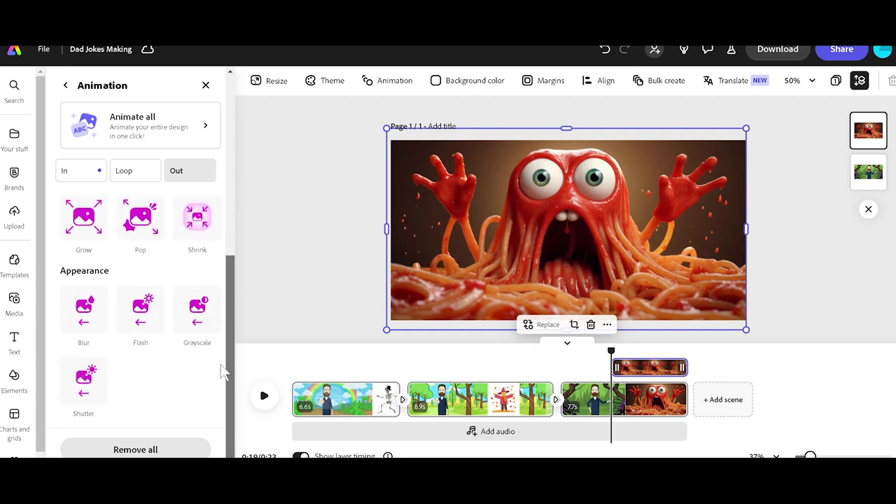
pyautogui.click(198, 223)
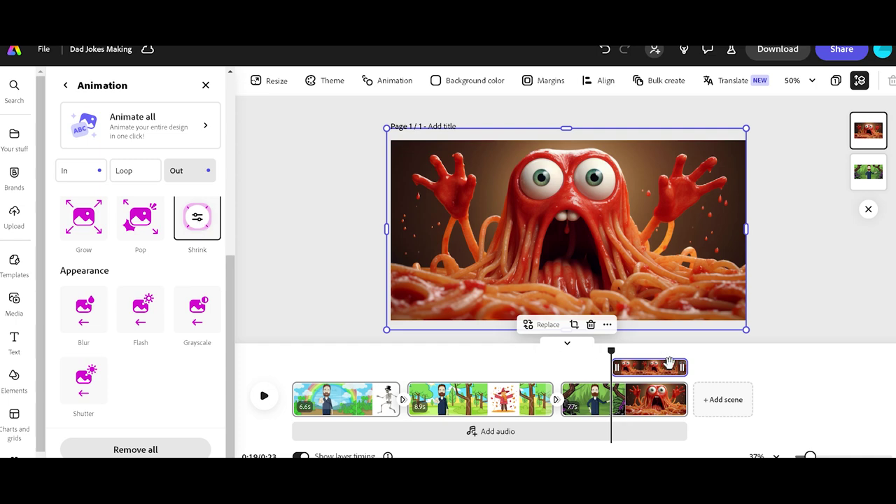
# Trim the end of the spaghetti monster layer to about the 0:22 mark
pyautogui.moveTo(679, 369); pyautogui.dragTo(673, 367)
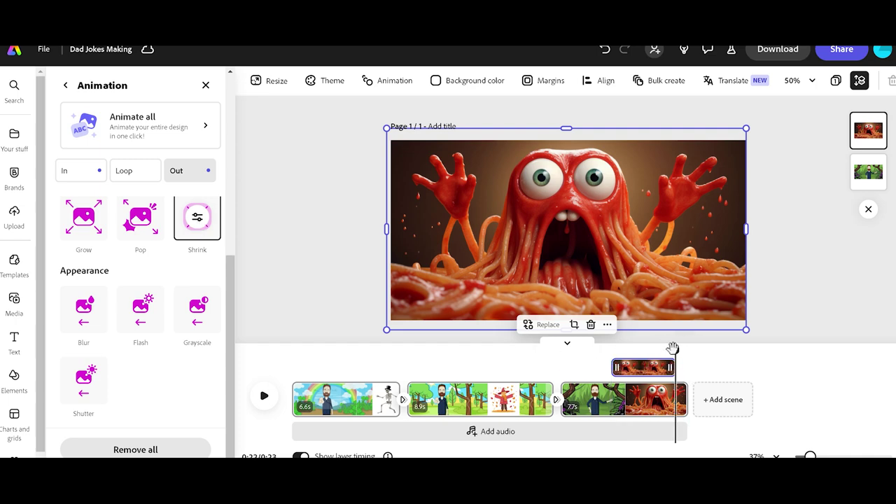
# Move the start of the spaghetti monster layer earlier to about the 0:18 mark, replaying the third scene to check the timing
pyautogui.moveTo(673, 347); pyautogui.dragTo(556, 364)
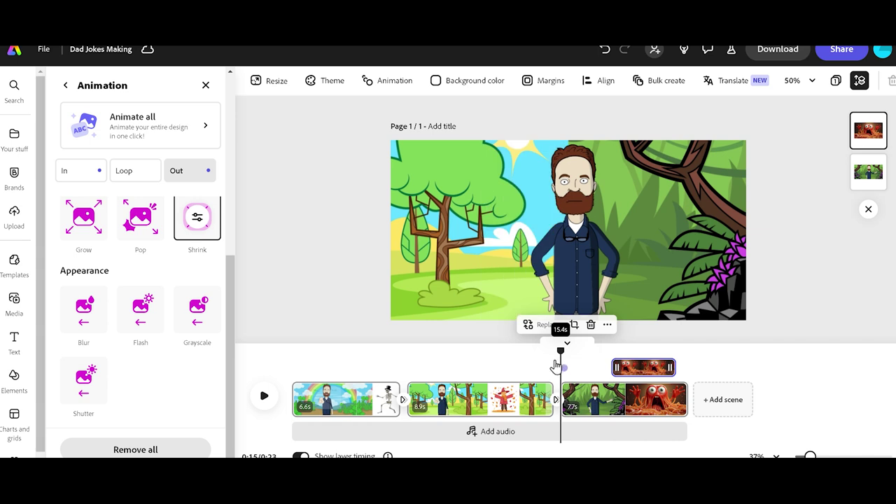
pyautogui.click(264, 396)
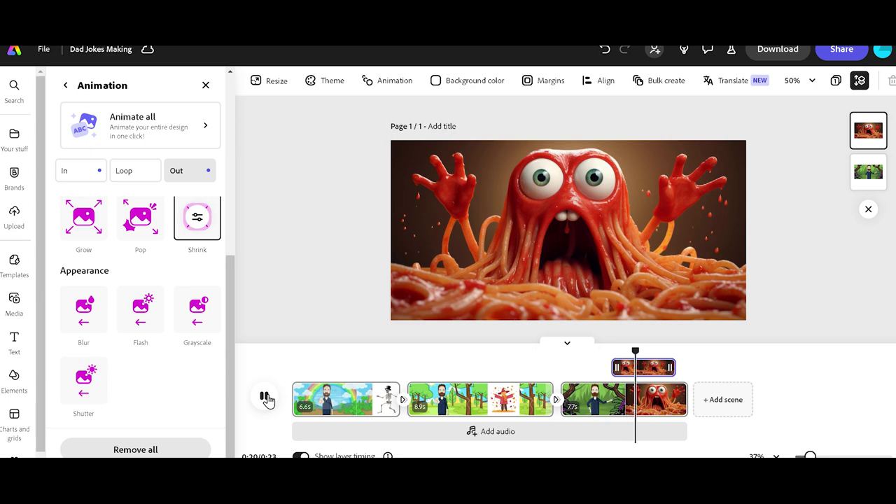
pyautogui.click(265, 398)
pyautogui.moveTo(617, 367); pyautogui.dragTo(608, 366)
pyautogui.click(259, 396)
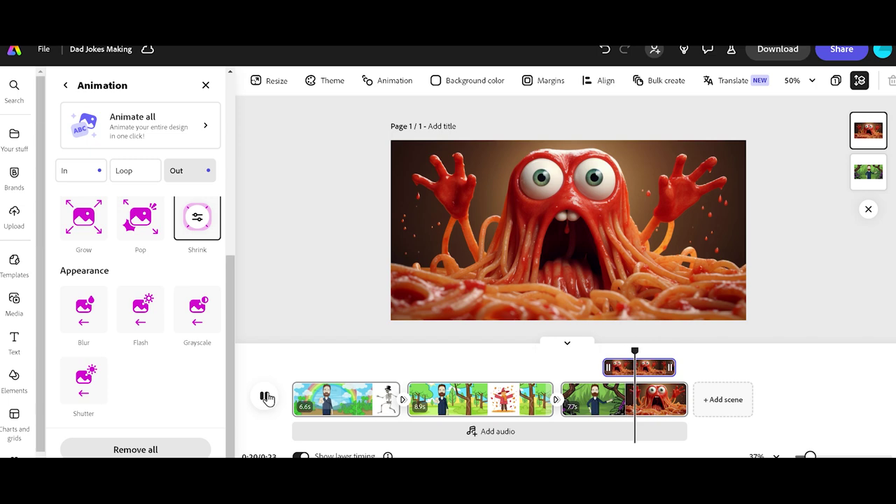
pyautogui.click(266, 398)
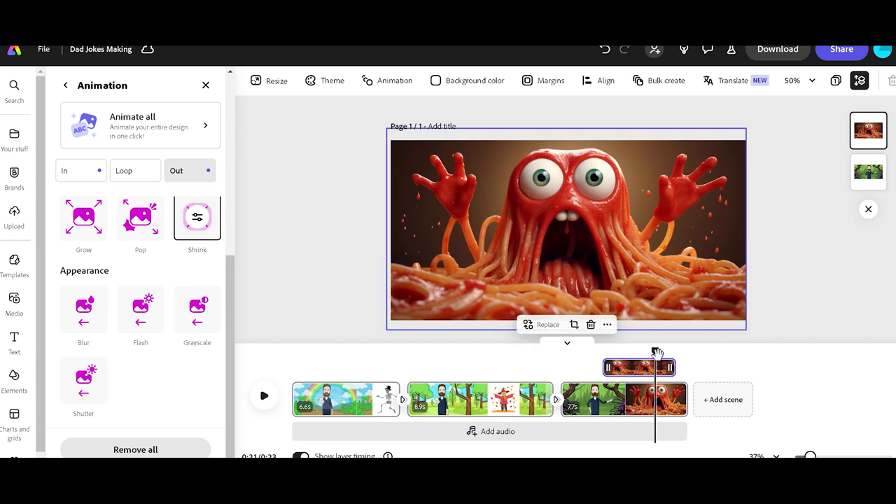
pyautogui.moveTo(657, 350); pyautogui.dragTo(588, 350)
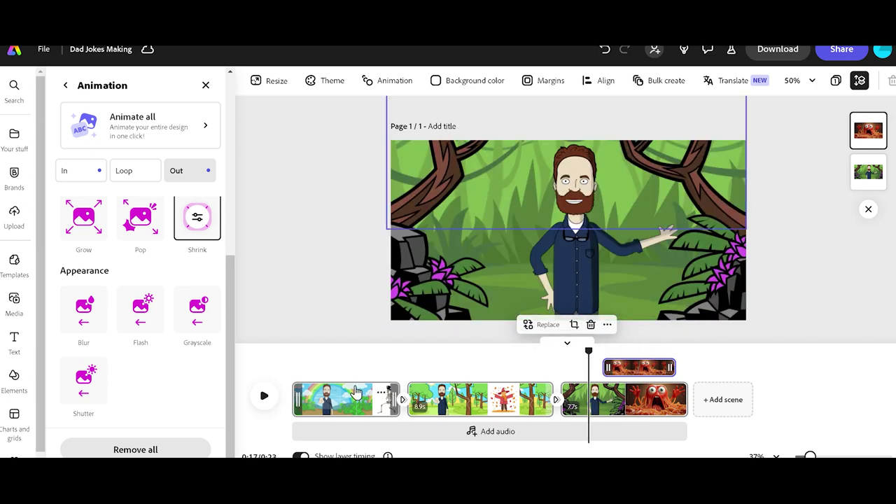
pyautogui.click(266, 396)
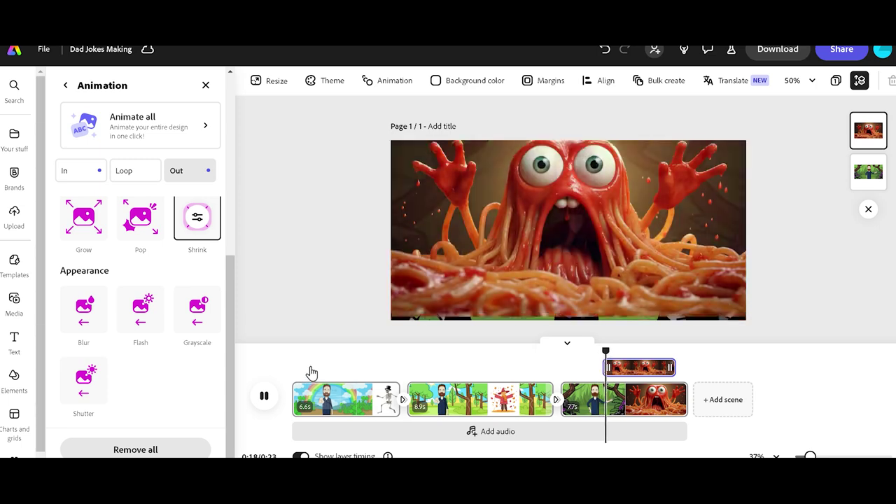
pyautogui.click(263, 398)
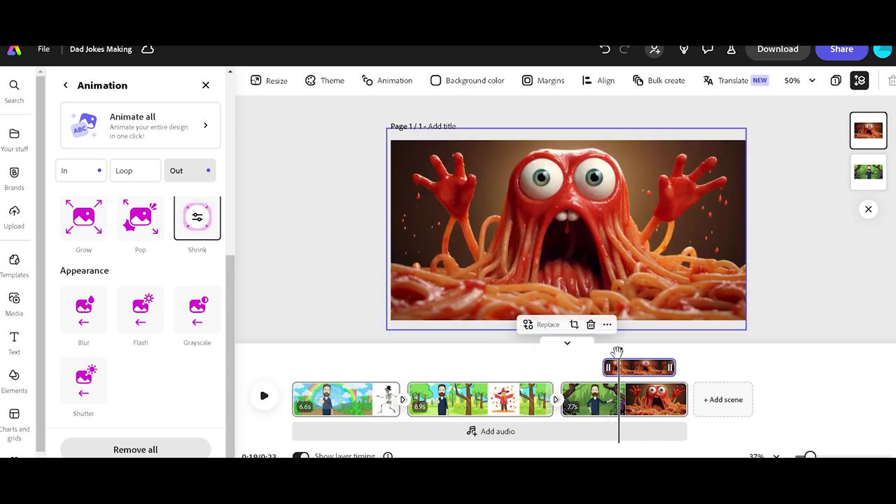
pyautogui.moveTo(617, 350); pyautogui.dragTo(600, 371)
pyautogui.click(265, 396)
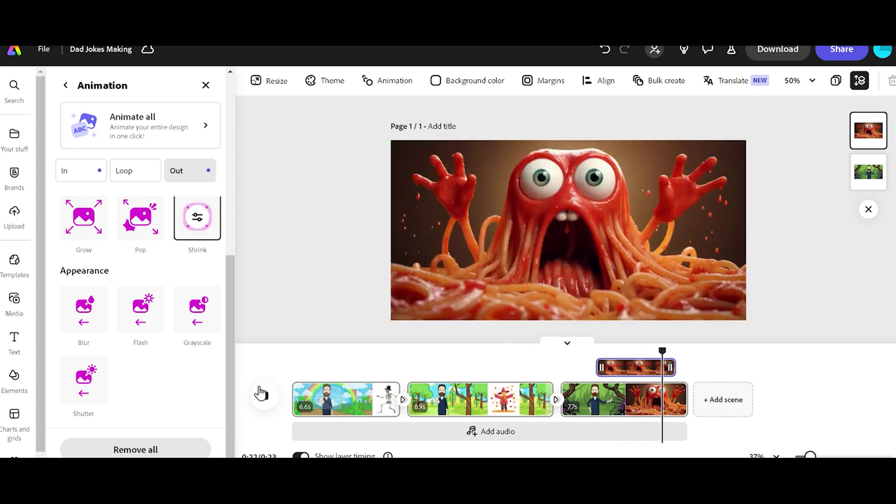
pyautogui.click(262, 395)
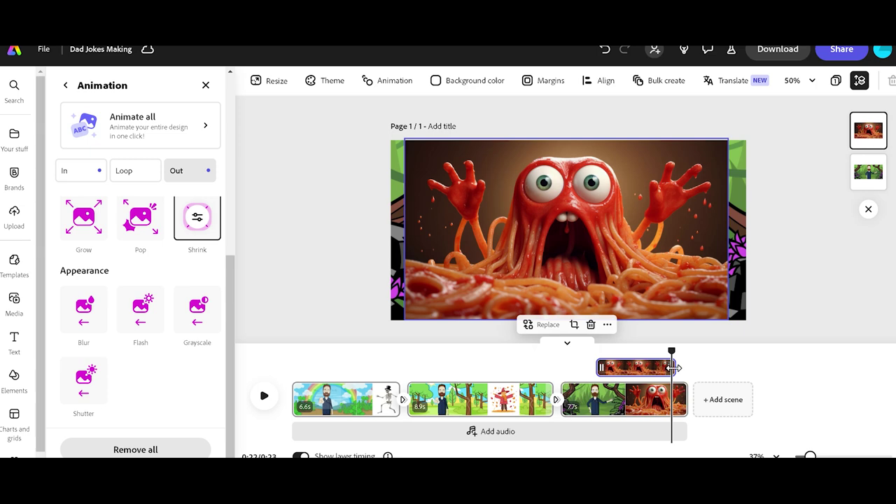
# Trim the end of the spaghetti monster layer to about the 0:21 mark and shorten the third scene to 6.9 s
pyautogui.moveTo(676, 368); pyautogui.dragTo(612, 352)
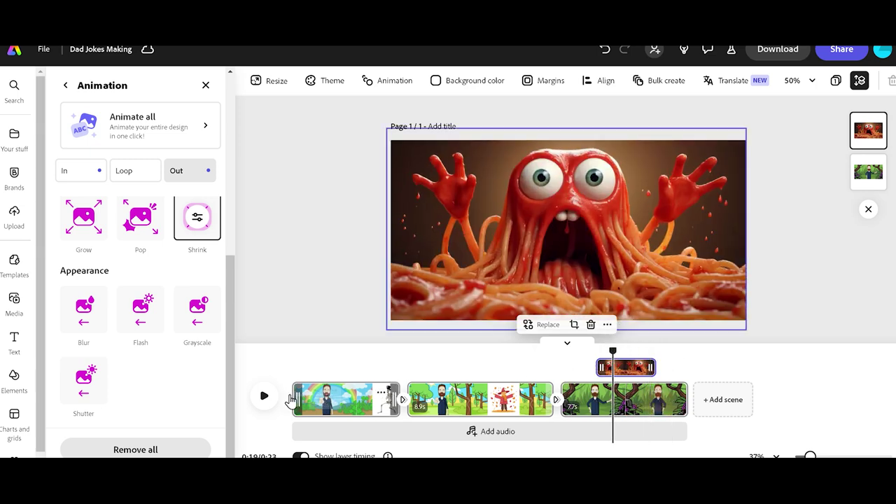
pyautogui.click(265, 397)
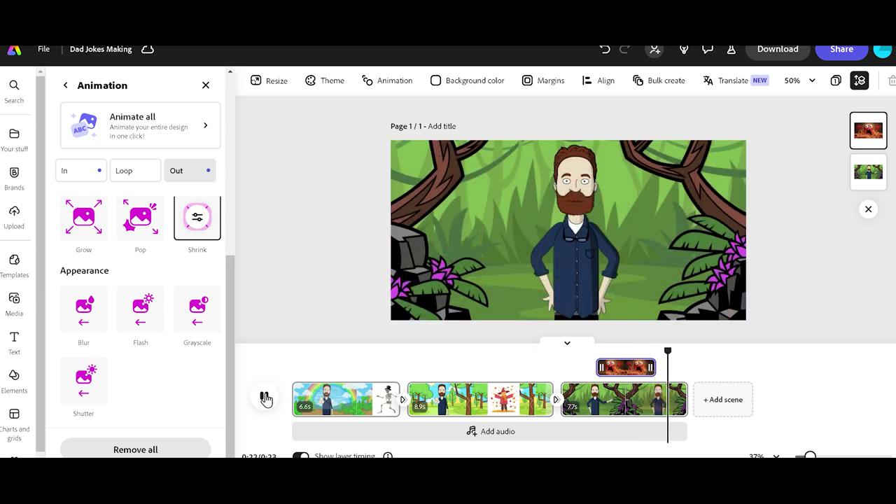
pyautogui.click(264, 398)
pyautogui.moveTo(686, 397); pyautogui.dragTo(673, 396)
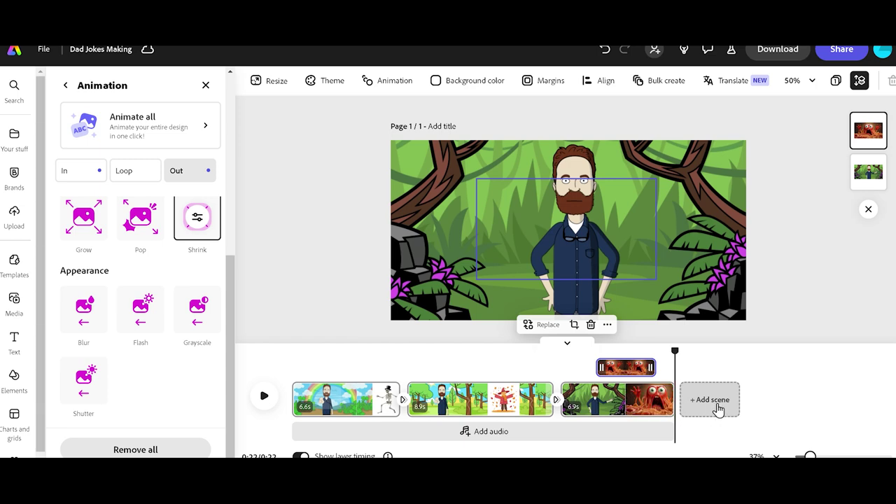
# Add a closing scene and set up an Animate characters clip with the bearded man centred on a Transparent background
pyautogui.click(711, 400)
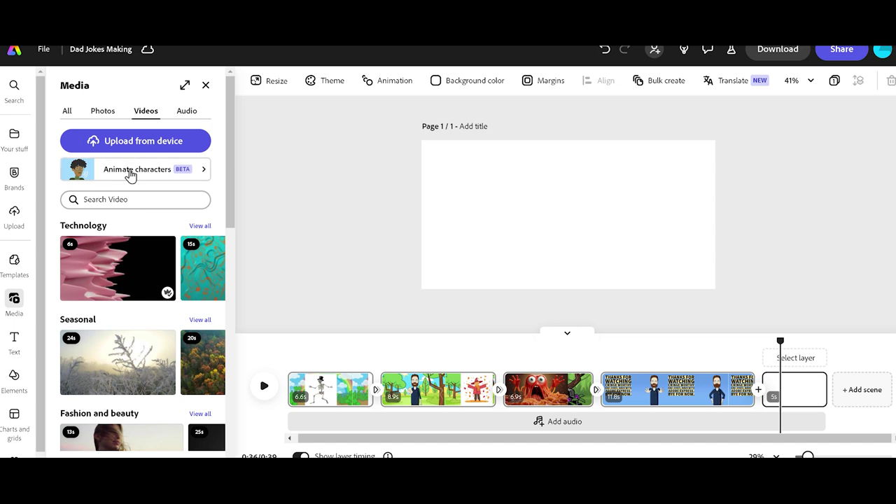
pyautogui.click(130, 172)
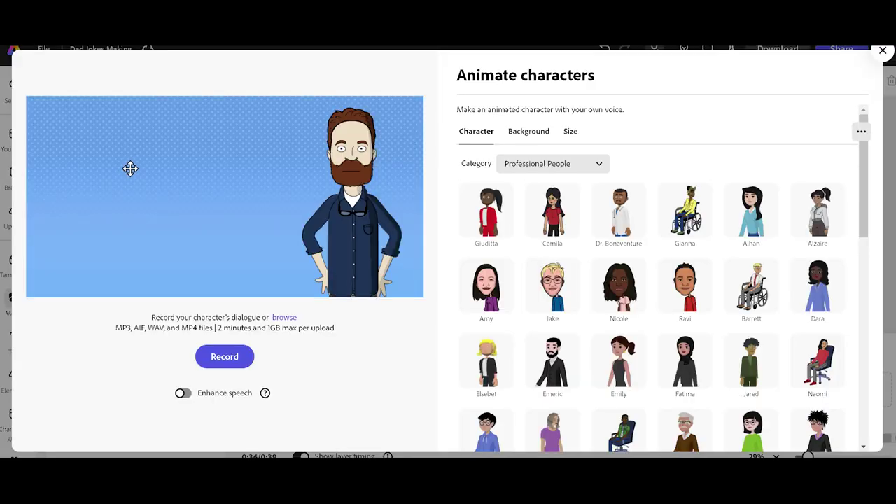
pyautogui.moveTo(357, 155); pyautogui.dragTo(230, 145)
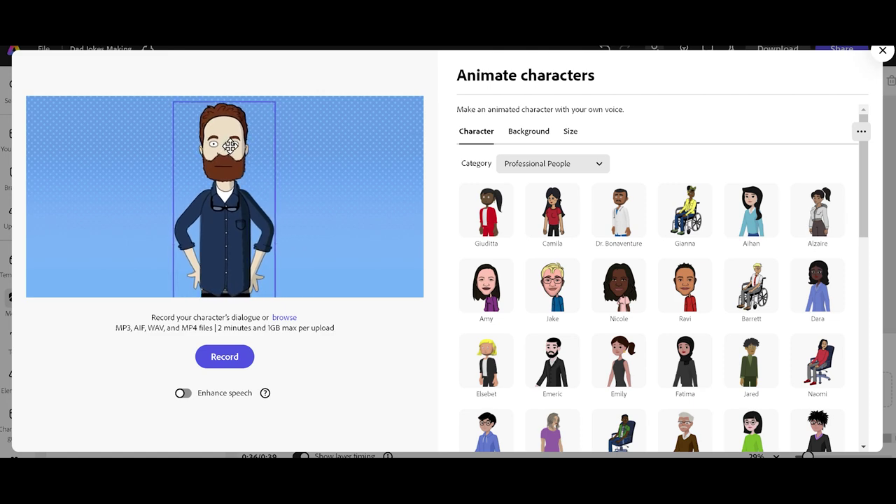
pyautogui.click(520, 132)
pyautogui.click(553, 251)
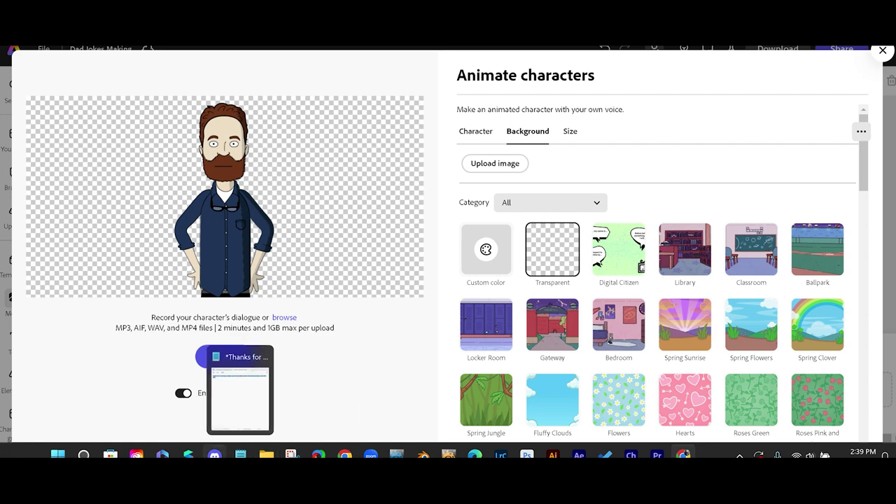
# With Enhance speech on, record the line "Thanks for watching cringe worthy Dad jokes, made with Adobe Express. Bye for now."
pyautogui.moveTo(240, 455)
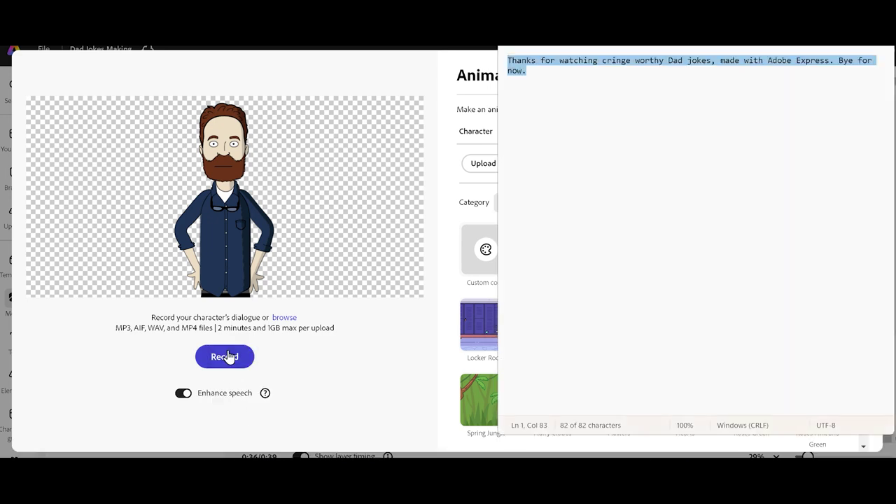
pyautogui.click(228, 358)
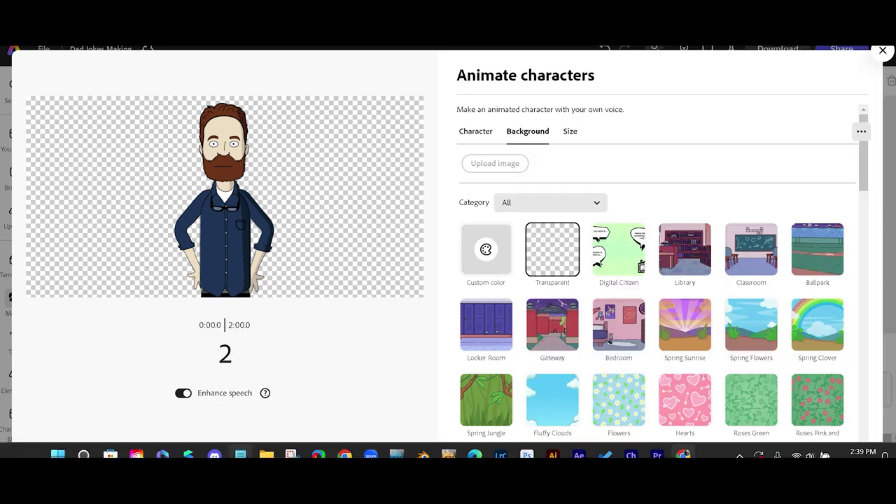
pyautogui.click(608, 493)
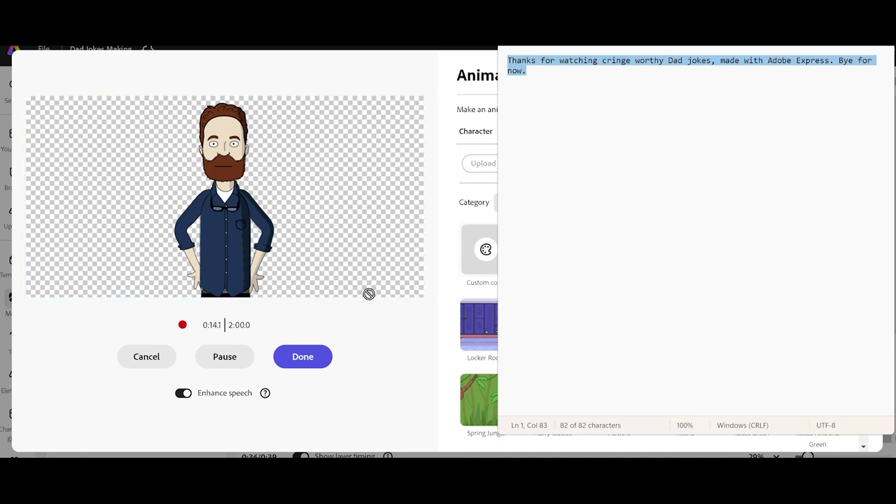
pyautogui.click(303, 357)
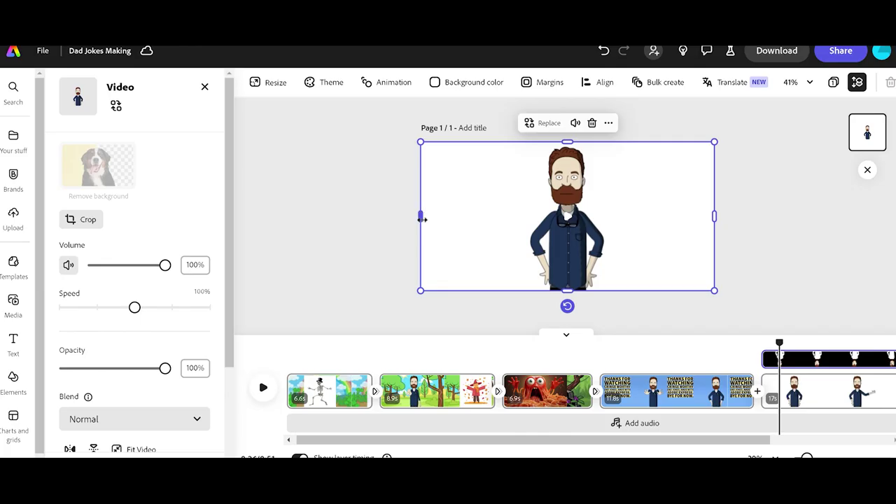
# Crop both sides of the new character video in towards the figure, playing the scene to check the arm's reach
pyautogui.moveTo(422, 219); pyautogui.dragTo(481, 232)
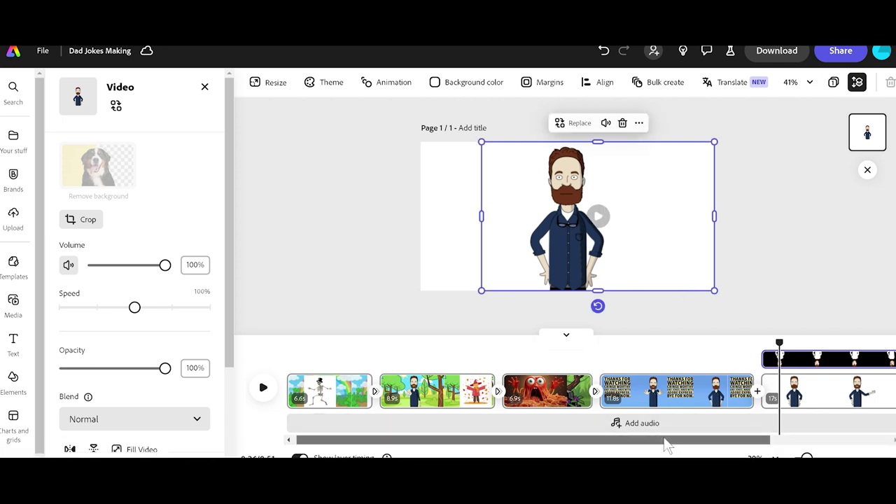
pyautogui.moveTo(666, 441); pyautogui.dragTo(812, 447)
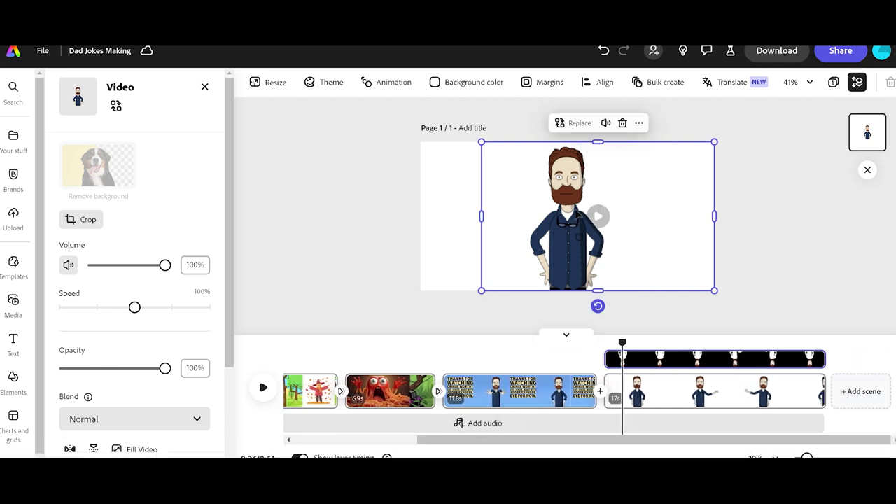
pyautogui.click(262, 389)
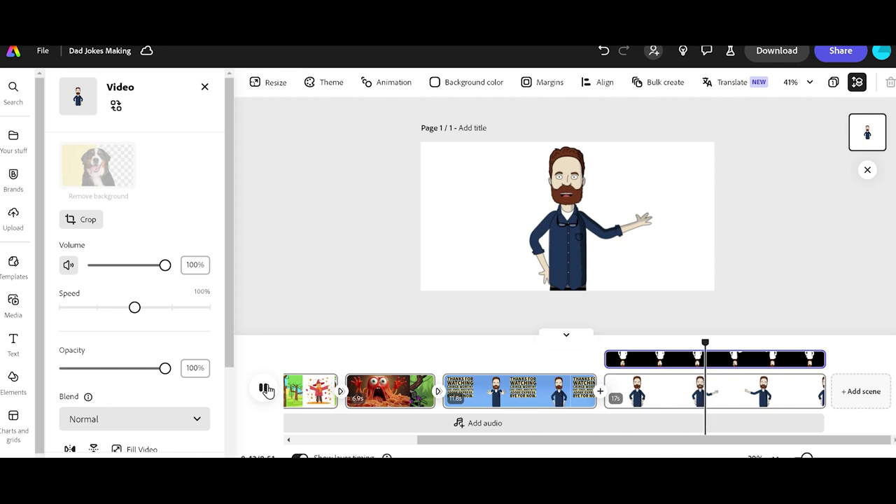
pyautogui.click(264, 389)
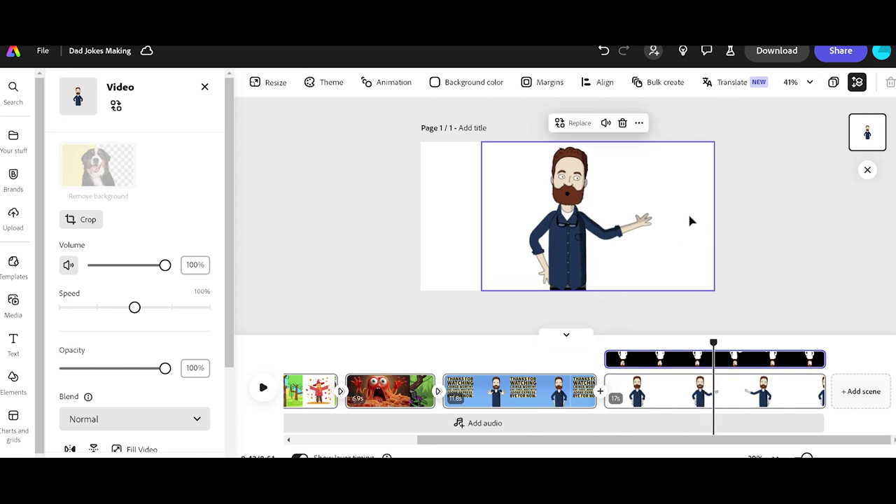
pyautogui.click(570, 199)
pyautogui.moveTo(712, 222); pyautogui.dragTo(666, 222)
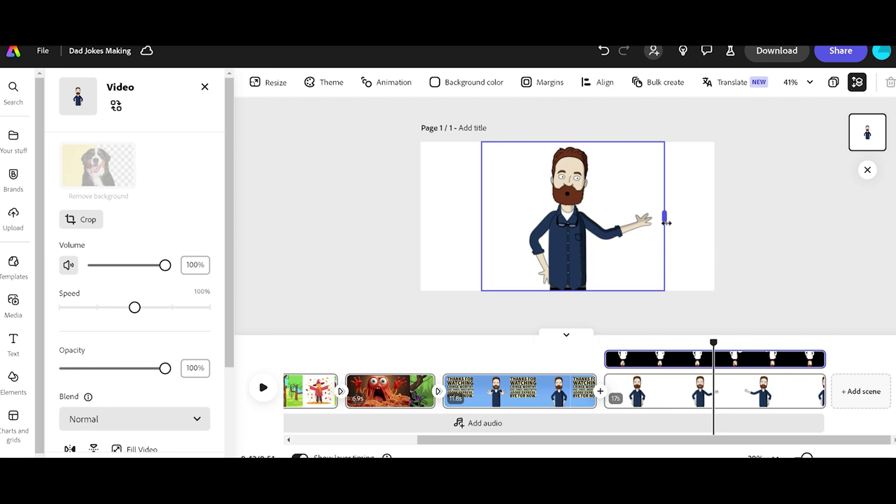
# Widen the left side of the crop to fit the outstretched hand and move the video to the canvas's right edge
pyautogui.click(265, 389)
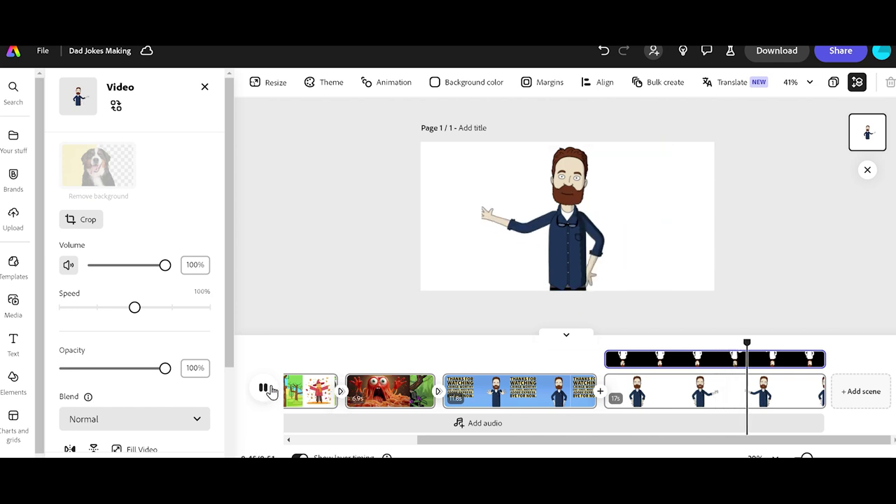
pyautogui.click(264, 389)
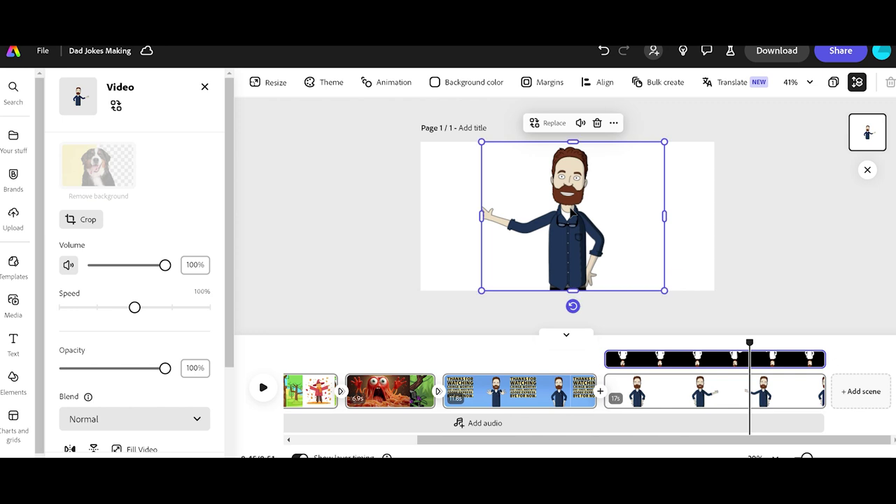
pyautogui.moveTo(481, 216); pyautogui.dragTo(468, 221)
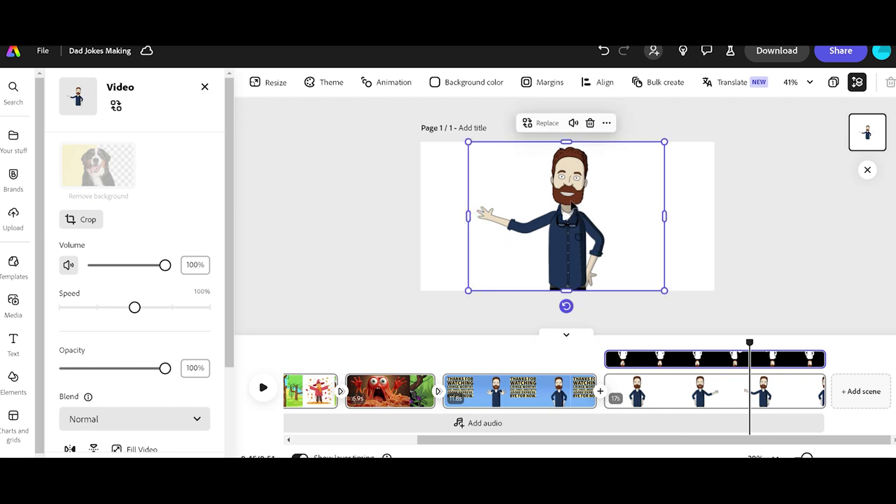
pyautogui.moveTo(571, 202); pyautogui.dragTo(613, 197)
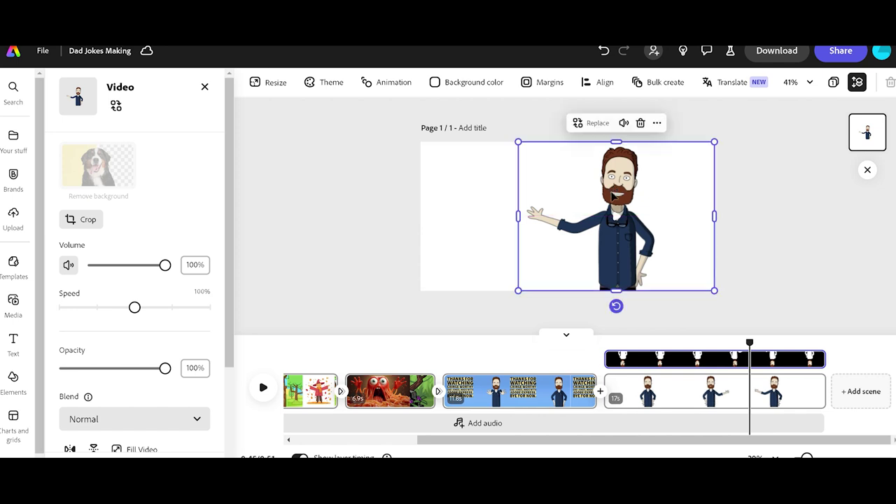
# Trim the silent start of the closing scene so it lasts 10.5 s, and replay it to check the timing
pyautogui.moveTo(747, 338); pyautogui.dragTo(690, 341)
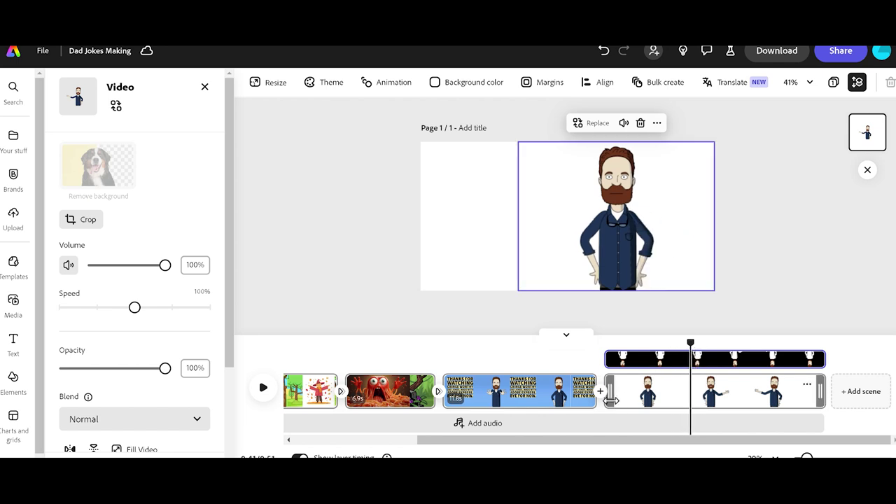
pyautogui.moveTo(608, 404); pyautogui.dragTo(698, 403)
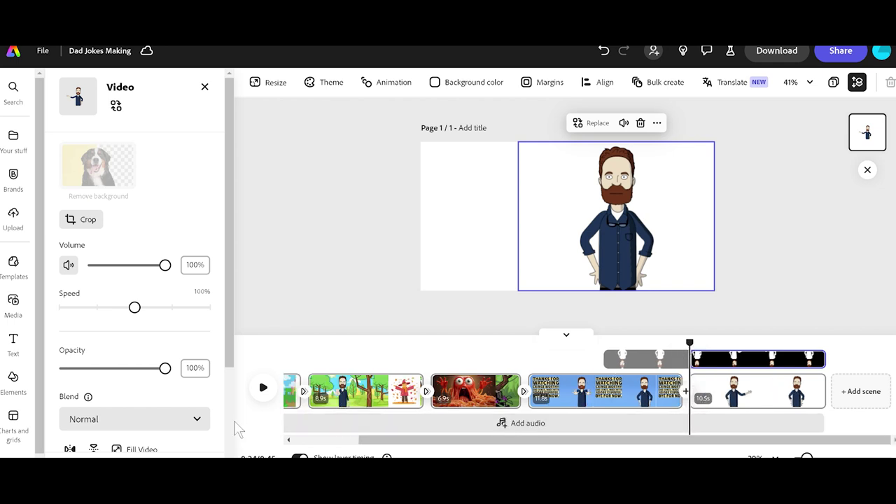
pyautogui.click(262, 388)
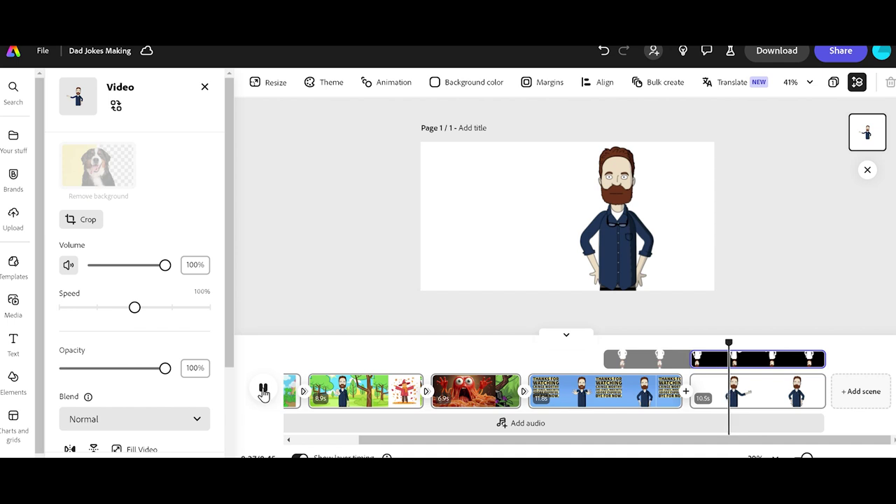
pyautogui.click(263, 389)
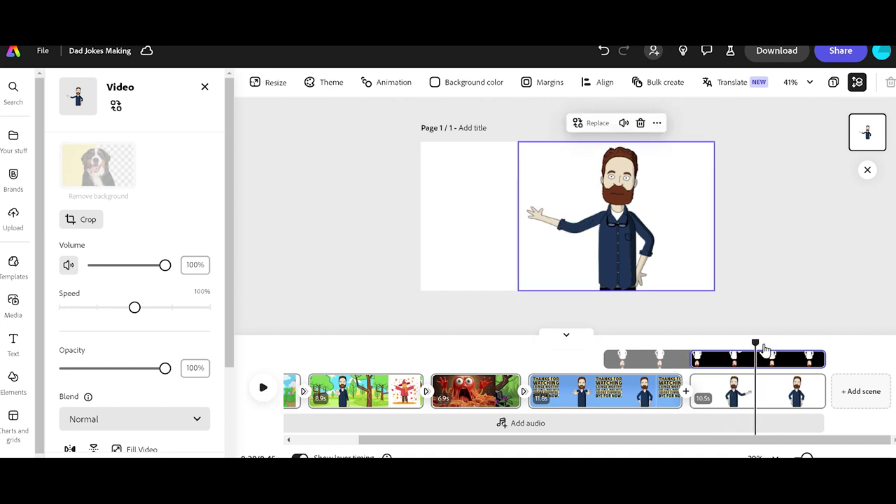
pyautogui.moveTo(754, 340); pyautogui.dragTo(690, 352)
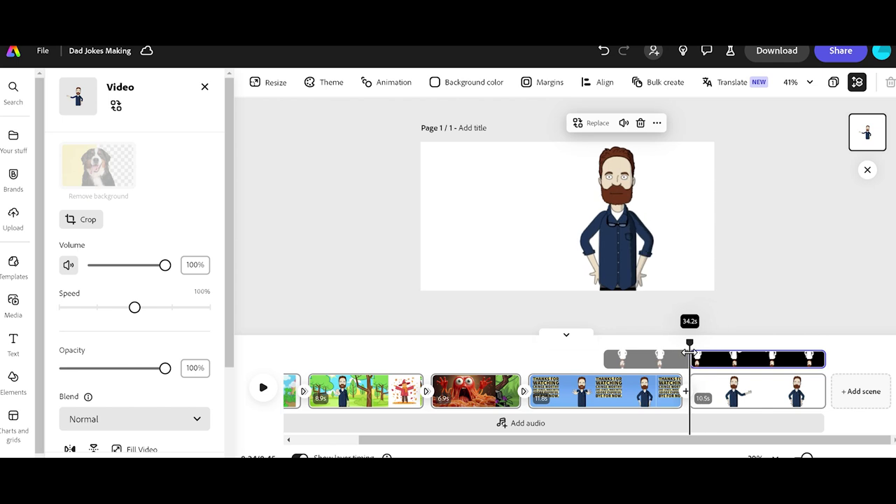
pyautogui.click(263, 390)
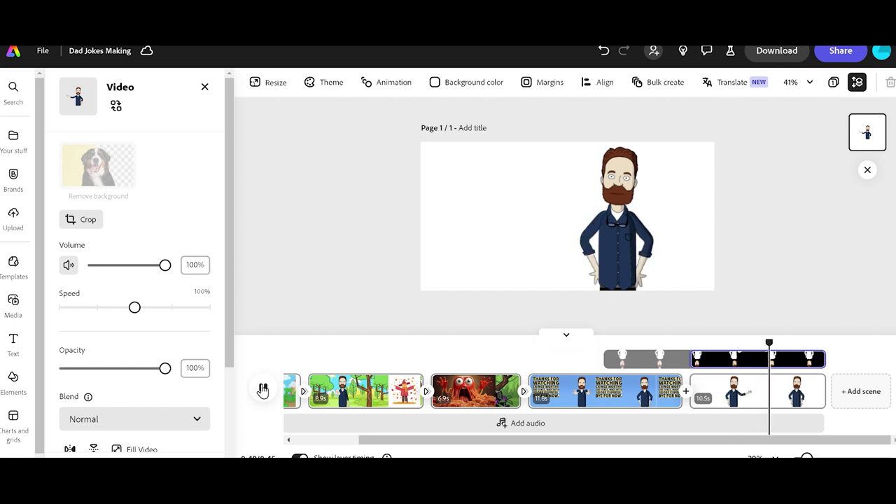
# Stop the playback and set the closing scene's background to the custom light blue #7CC6E6
pyautogui.click(263, 389)
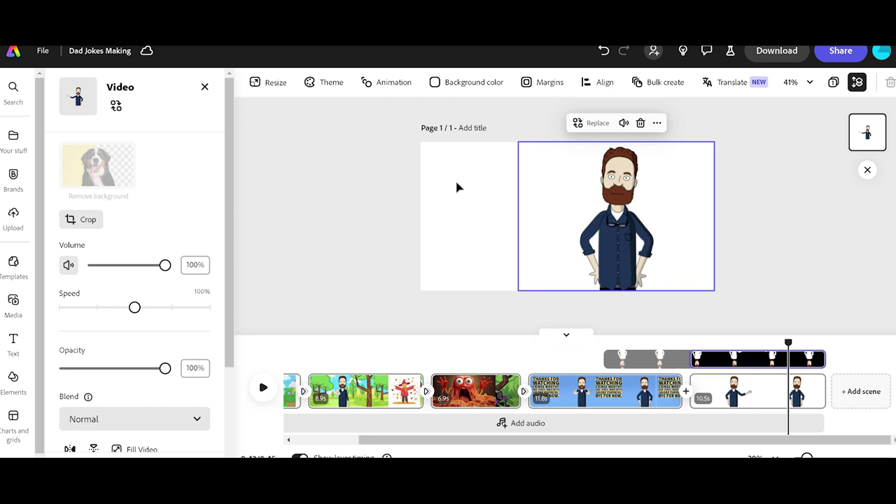
pyautogui.click(453, 86)
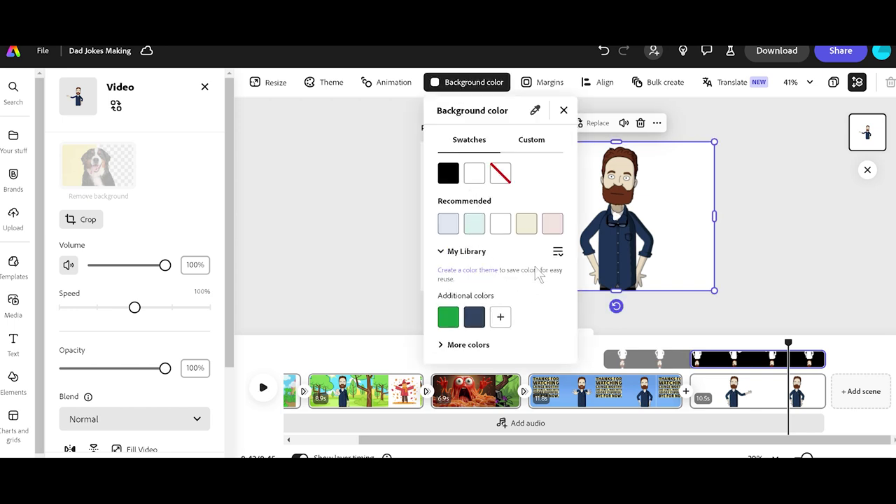
pyautogui.click(557, 254)
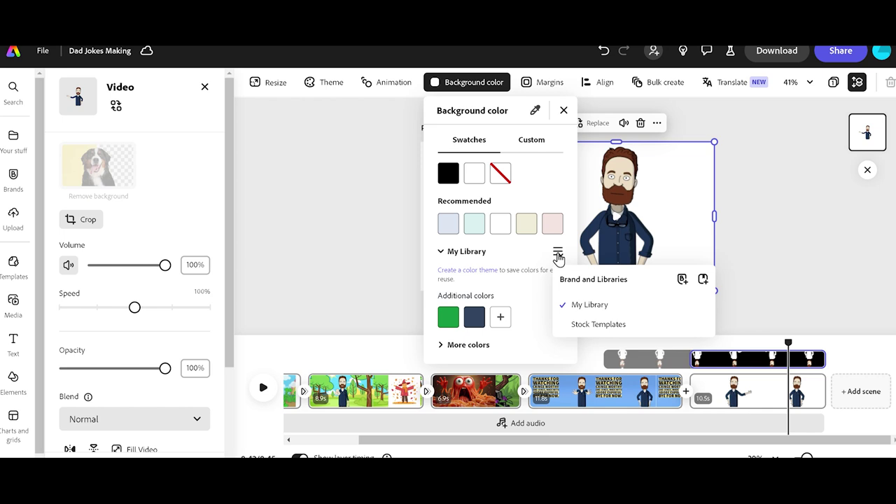
pyautogui.click(558, 254)
pyautogui.click(530, 144)
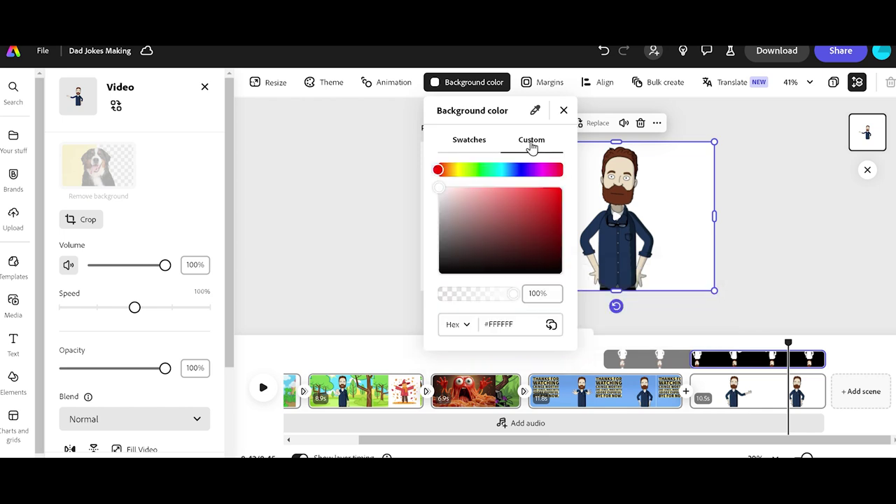
pyautogui.moveTo(439, 171); pyautogui.dragTo(507, 174)
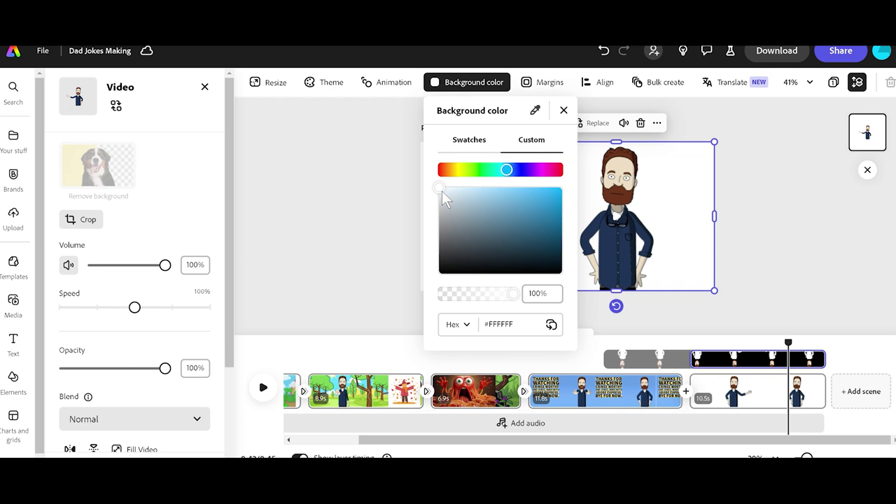
pyautogui.moveTo(441, 190); pyautogui.dragTo(496, 197)
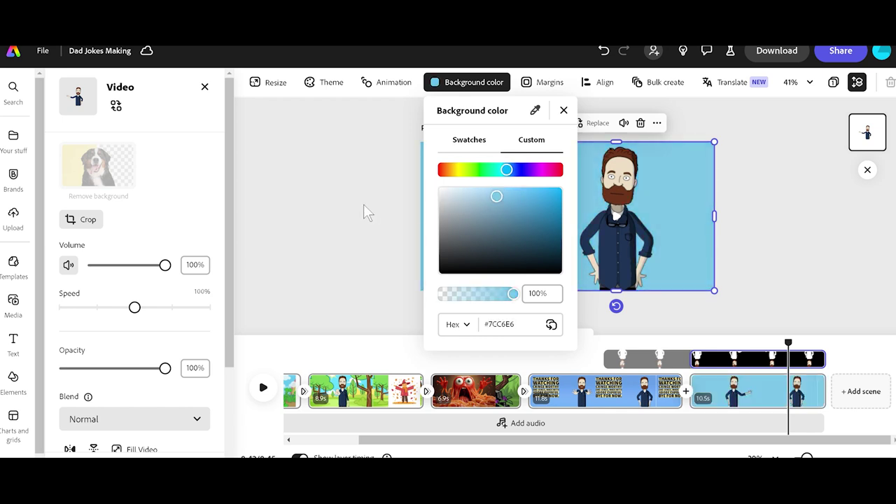
pyautogui.click(363, 203)
pyautogui.click(331, 197)
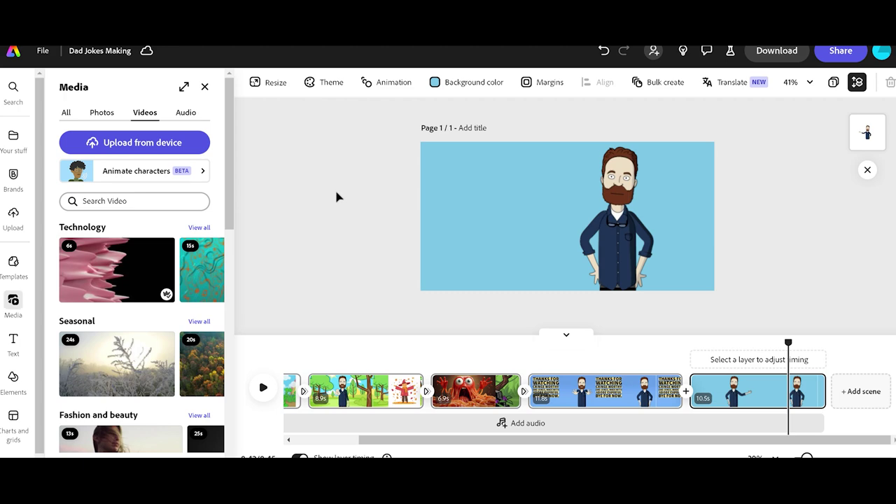
# Add a text reading "Thanks for watching cringe worthy Dad jokes, made with Adobe Express. Bye for now.", copied from the notes file
pyautogui.click(13, 340)
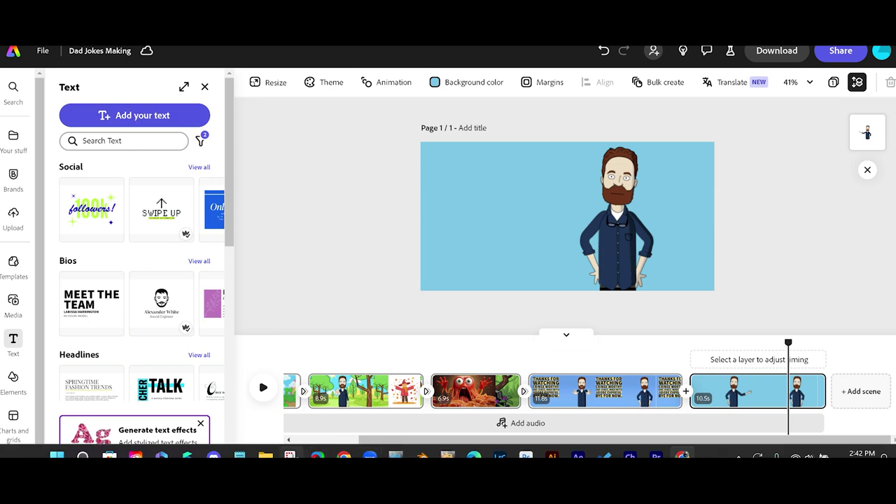
pyautogui.click(239, 456)
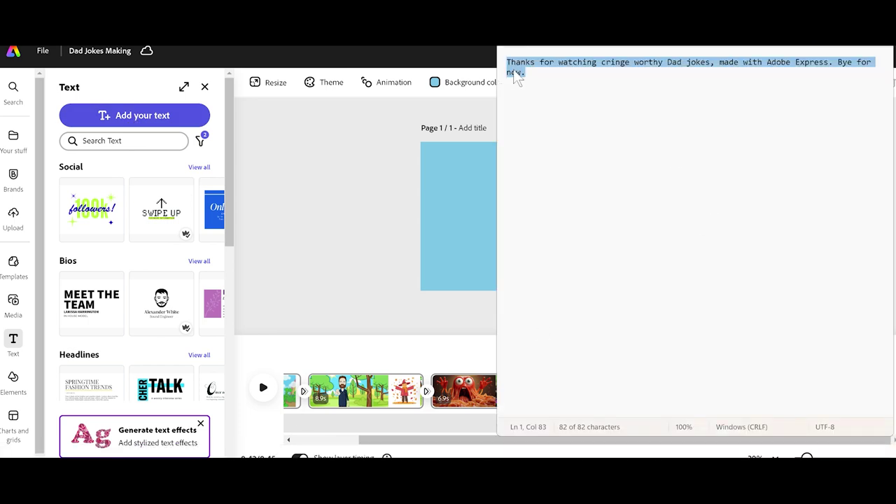
pyautogui.rightClick(539, 50)
pyautogui.click(543, 98)
pyautogui.click(247, 140)
pyautogui.click(166, 119)
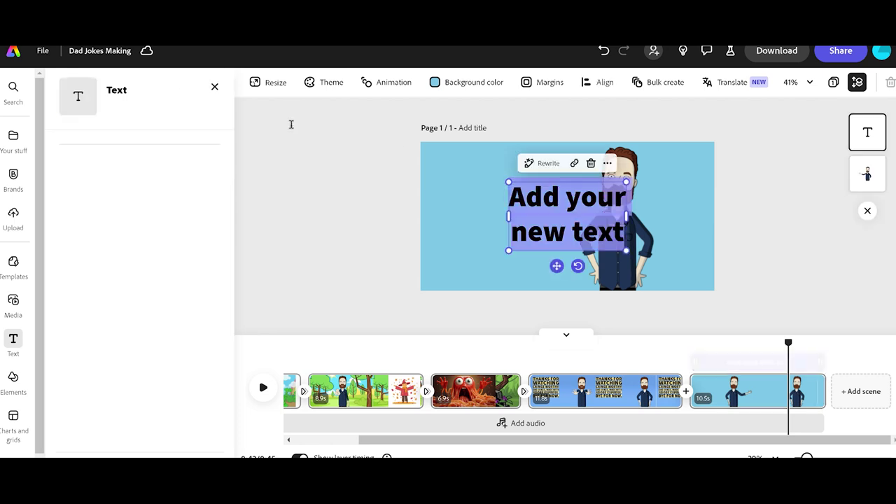
pyautogui.hotkey('ctrl', 'v')
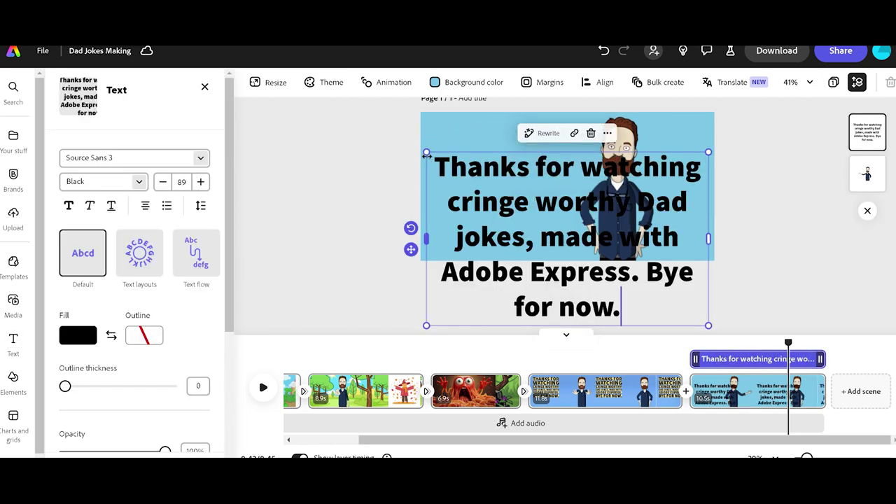
# Shrink the thanks text to size 48 and place it in the canvas's upper left, beside the character
pyautogui.moveTo(426, 156); pyautogui.dragTo(476, 169)
pyautogui.moveTo(446, 260); pyautogui.dragTo(406, 201)
pyautogui.moveTo(668, 261); pyautogui.dragTo(573, 205)
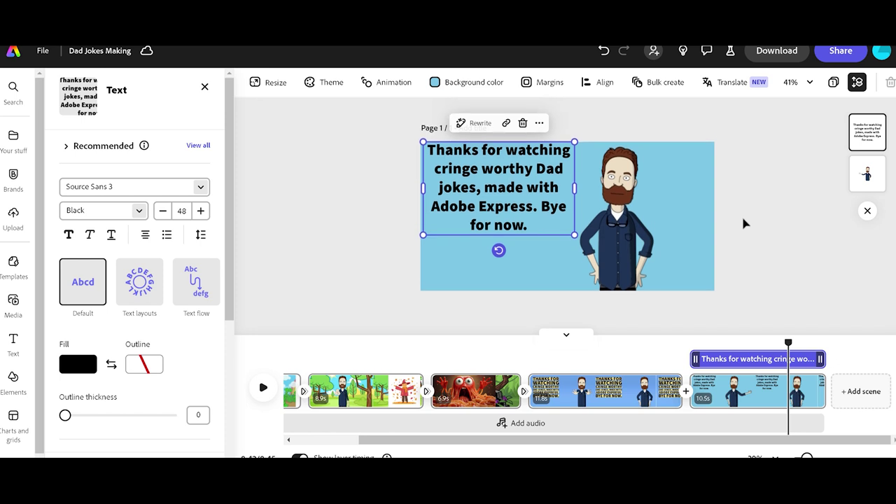
pyautogui.click(385, 191)
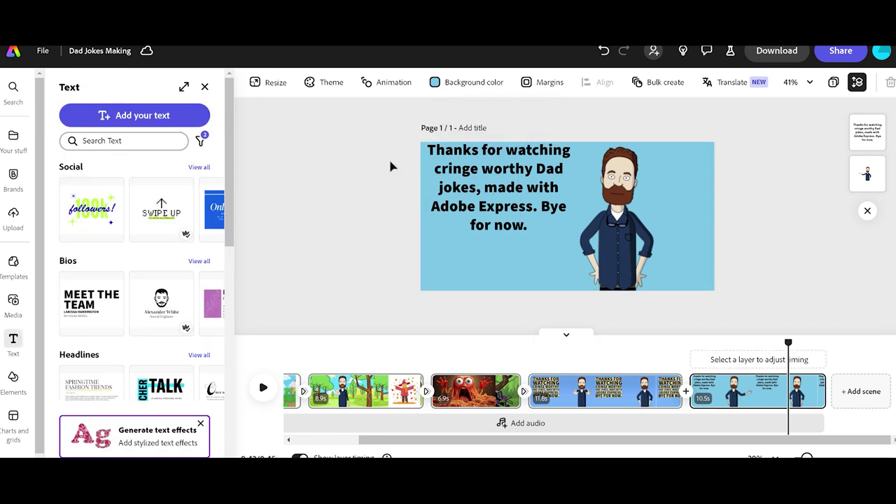
pyautogui.click(453, 172)
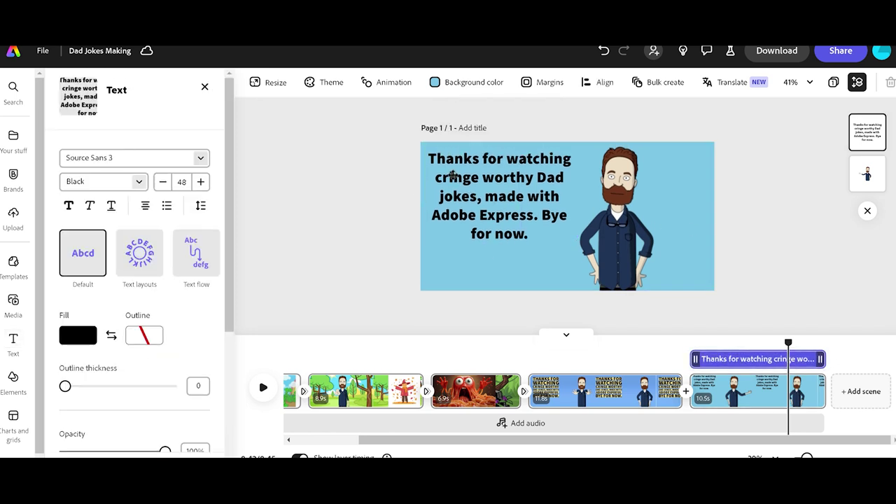
pyautogui.click(455, 179)
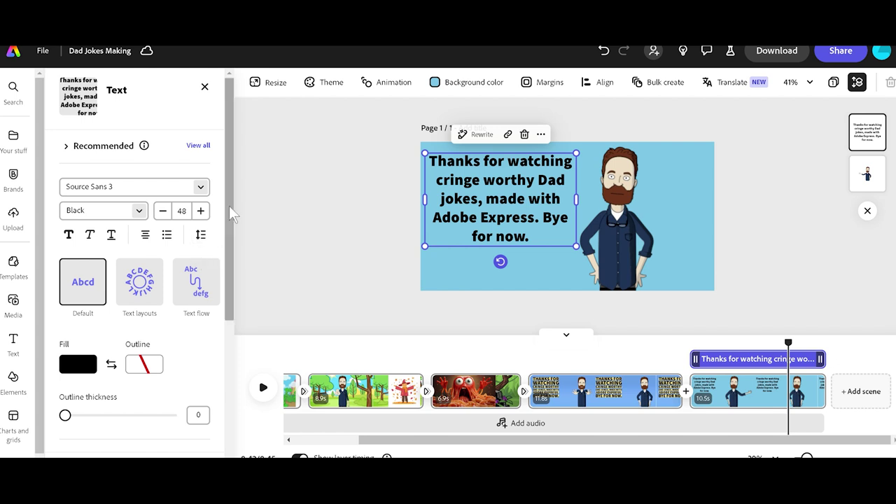
# Apply the Dynamic text layout to the thanks text and add a pale yellow shape behind its lines
pyautogui.moveTo(230, 201); pyautogui.dragTo(193, 355)
pyautogui.scroll(3, 194, 336)
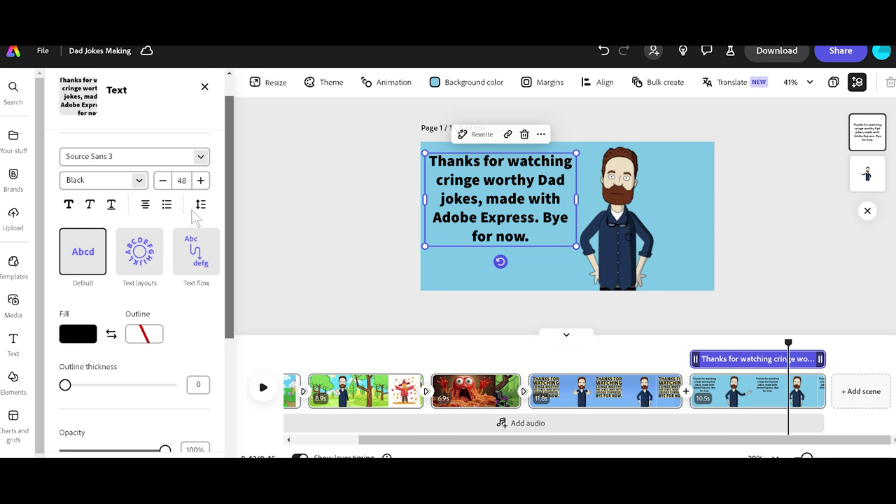
pyautogui.click(138, 269)
pyautogui.click(194, 82)
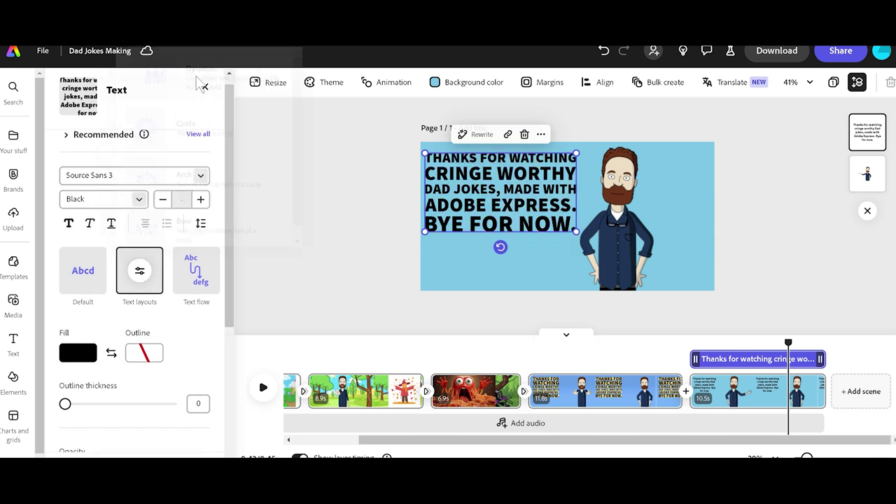
pyautogui.moveTo(227, 230); pyautogui.dragTo(210, 378)
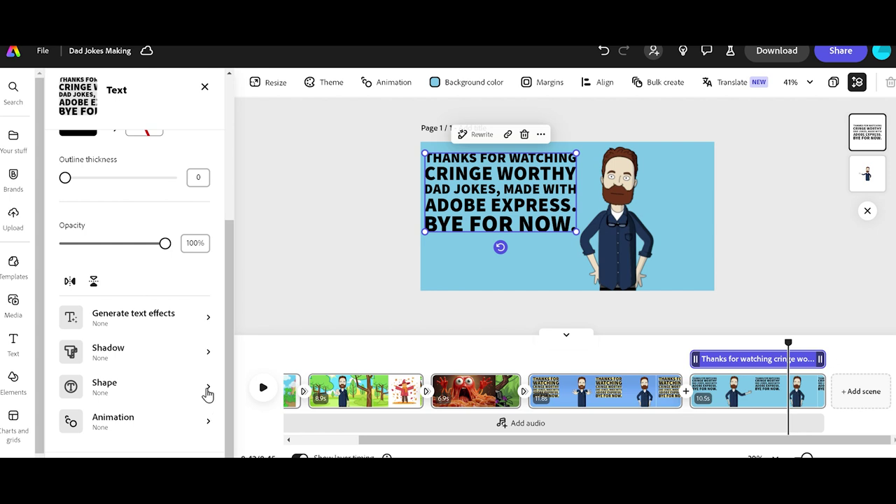
pyautogui.click(207, 399)
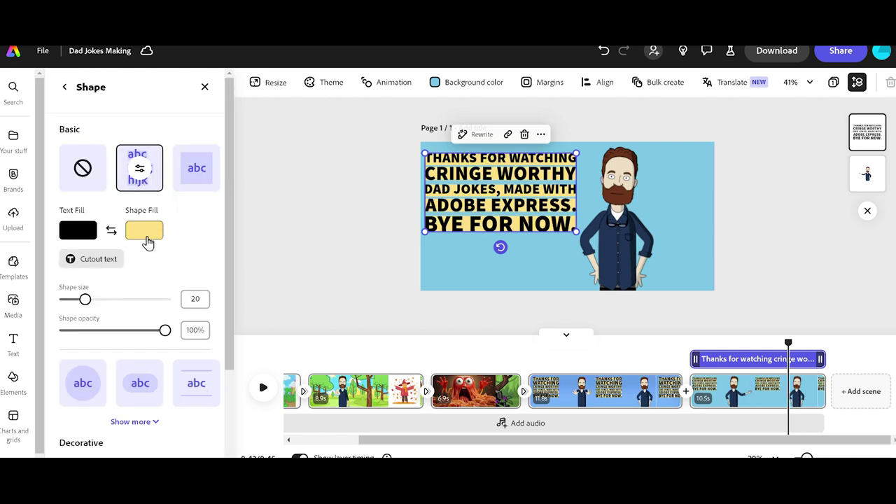
pyautogui.click(358, 176)
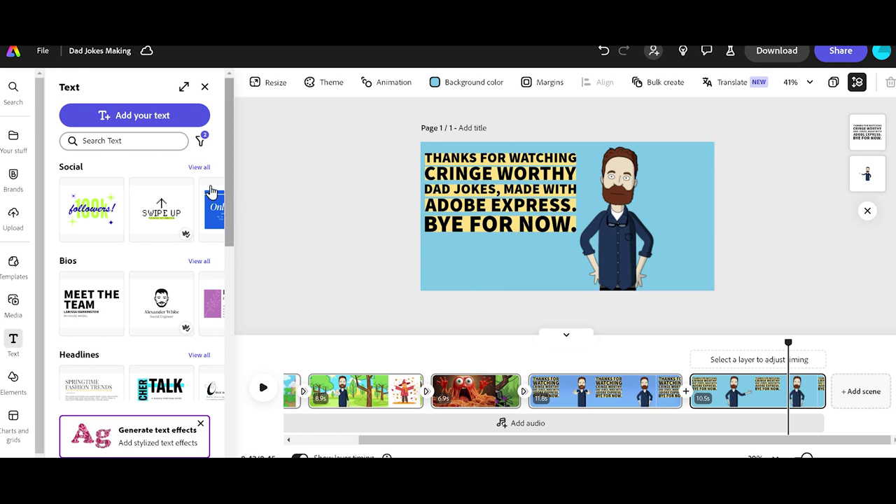
# Upload the Adobe Express logo image 512px-Adobe_Express_logo_RGB_1024px from the Downloads folder into the scene
pyautogui.click(13, 217)
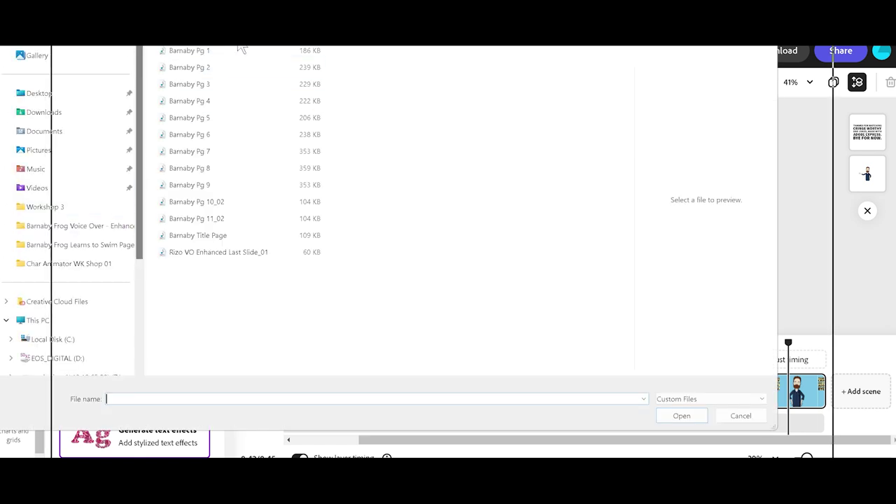
pyautogui.click(105, 181)
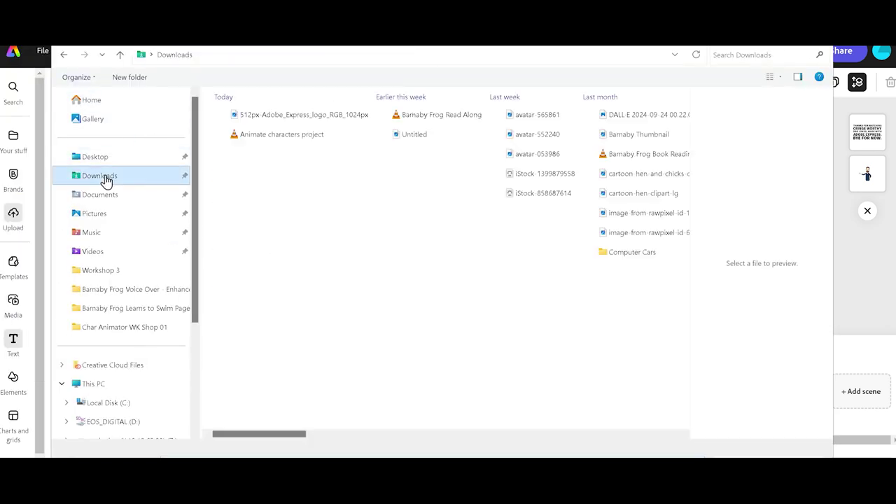
pyautogui.click(304, 118)
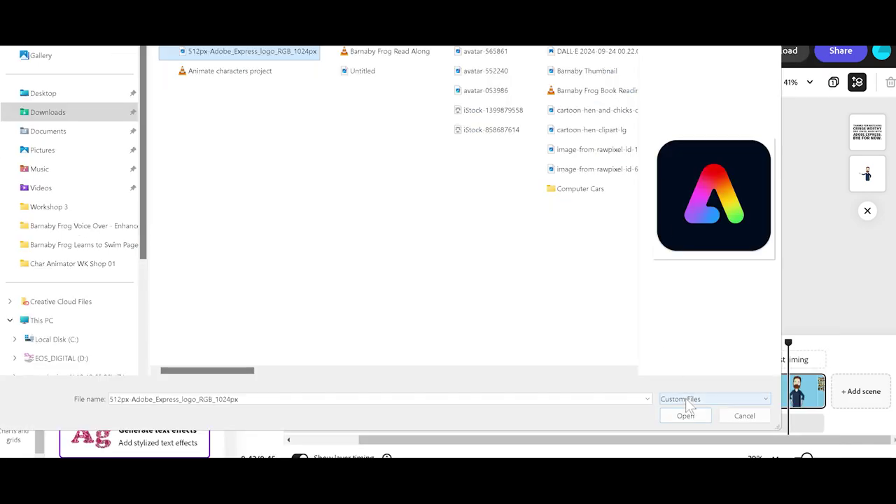
pyautogui.click(685, 415)
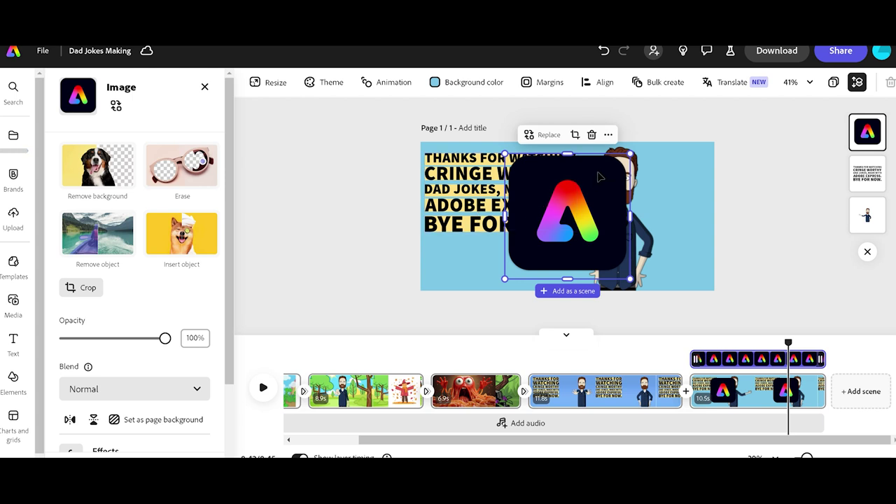
# Try the logo at a smaller size beneath the thanks text and delete it from the scene
pyautogui.moveTo(630, 152); pyautogui.dragTo(560, 223)
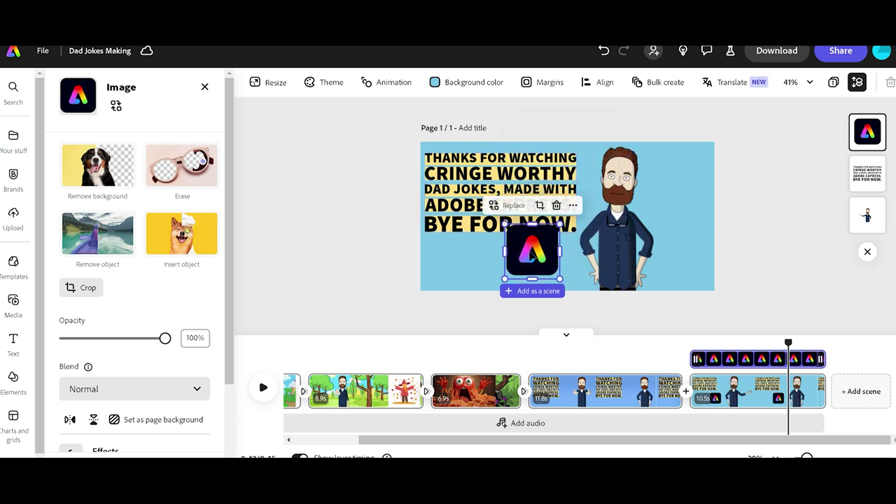
pyautogui.moveTo(528, 250); pyautogui.dragTo(506, 265)
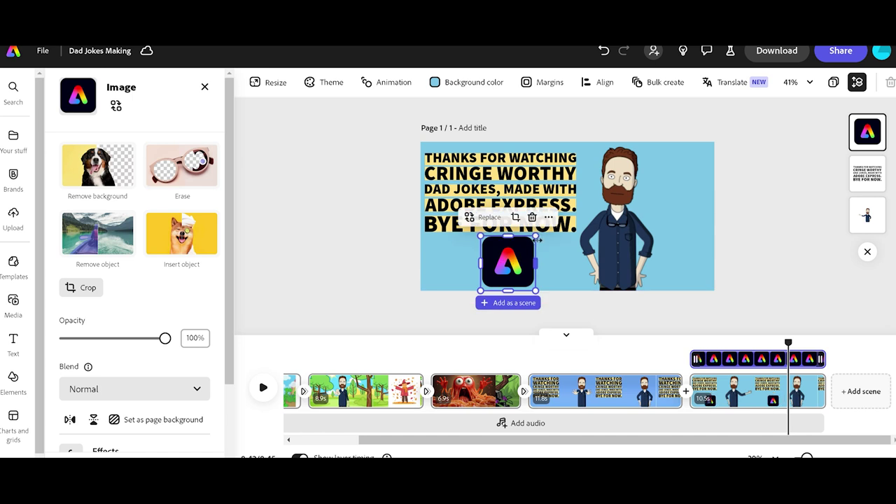
pyautogui.moveTo(538, 238); pyautogui.dragTo(518, 259)
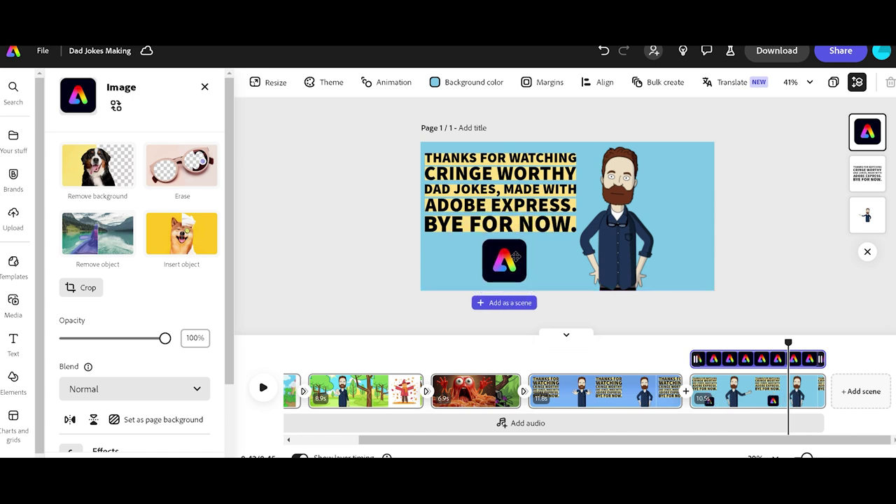
pyautogui.click(515, 256)
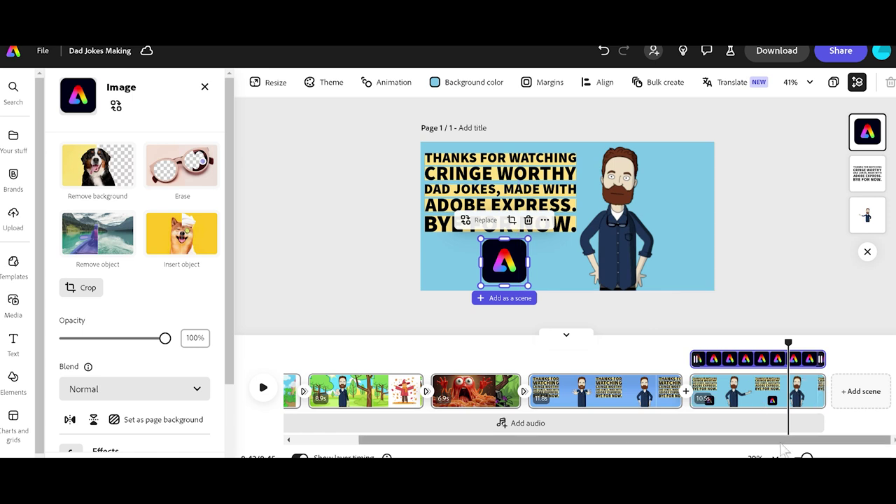
pyautogui.moveTo(806, 458); pyautogui.dragTo(820, 457)
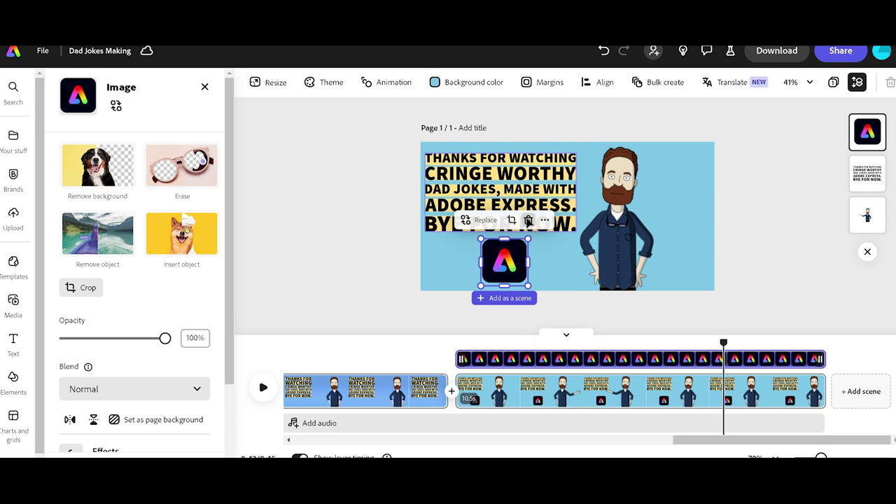
pyautogui.click(529, 220)
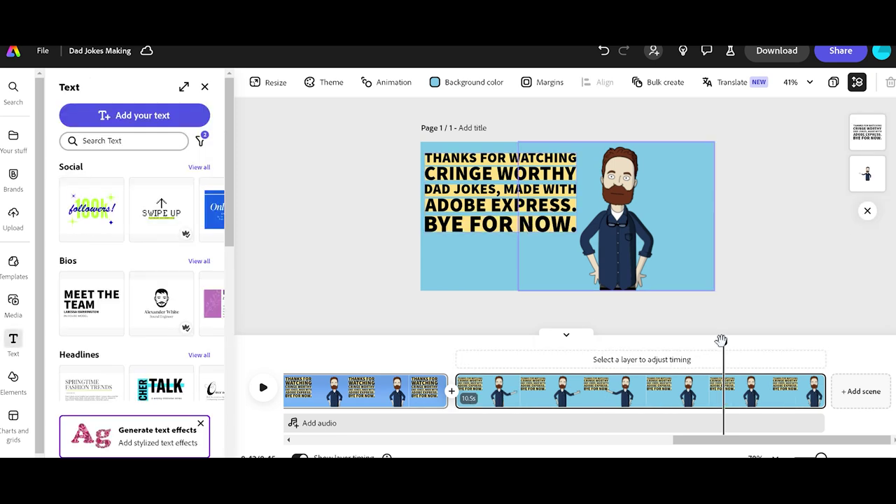
# Play the closing scene from its start and shorten the thanks text's timing so it ends before the outstretched arm overlaps it
pyautogui.moveTo(720, 340); pyautogui.dragTo(458, 365)
pyautogui.click(260, 389)
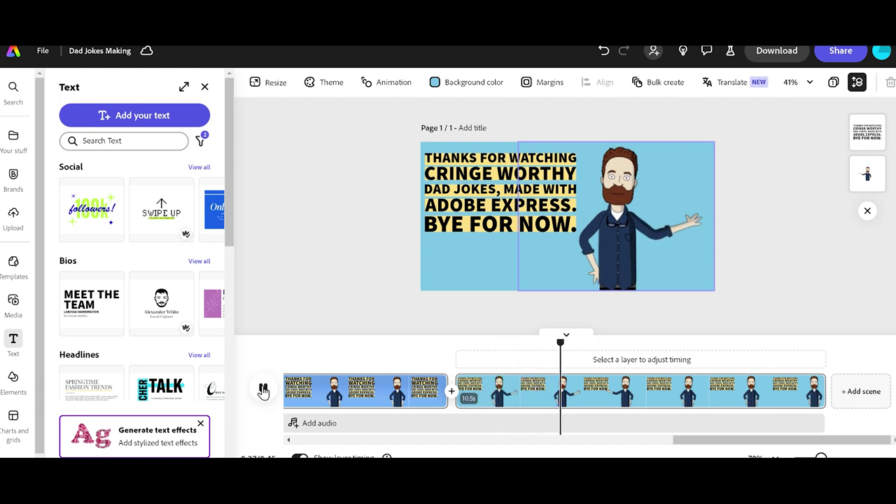
pyautogui.click(263, 390)
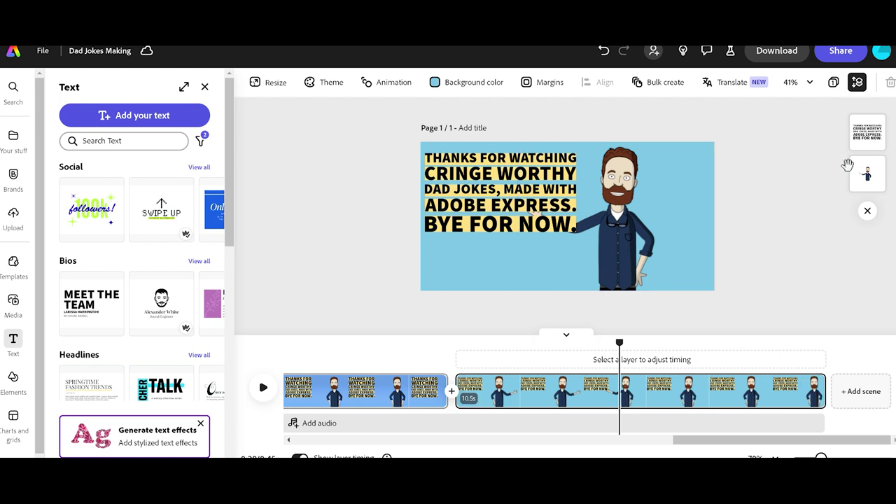
pyautogui.click(866, 132)
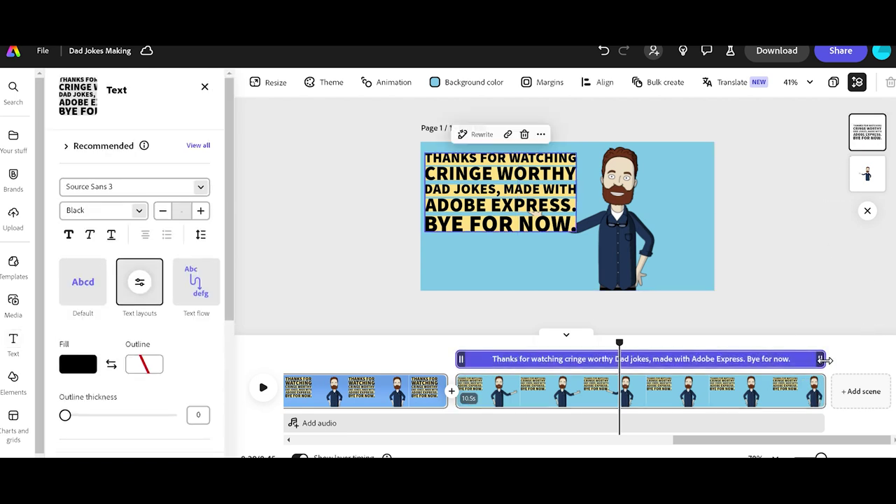
pyautogui.moveTo(820, 359); pyautogui.dragTo(597, 360)
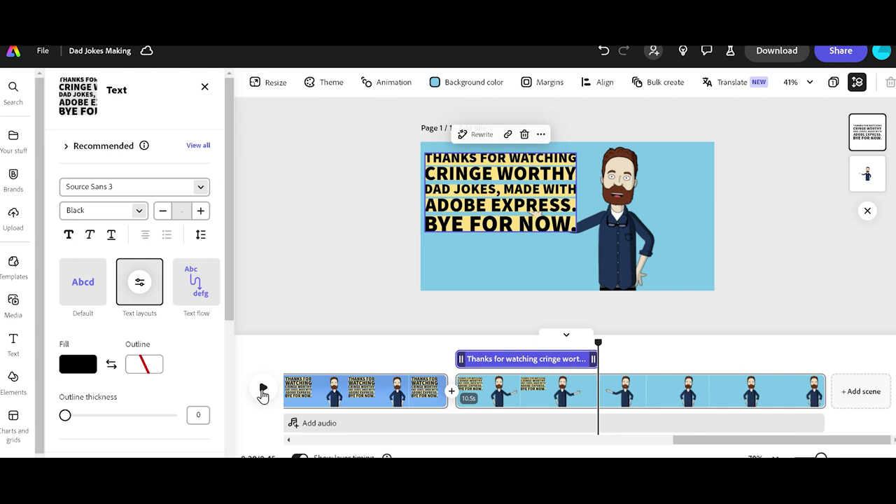
pyautogui.click(262, 388)
pyautogui.click(571, 359)
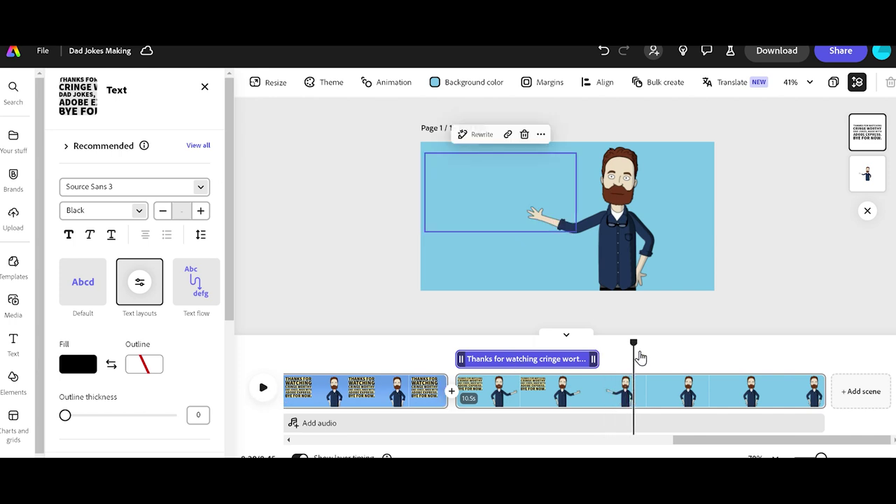
# Replay the closing scene from partway through and trim the thanks text's end to just before the character's arm swings across
pyautogui.moveTo(634, 340); pyautogui.dragTo(551, 343)
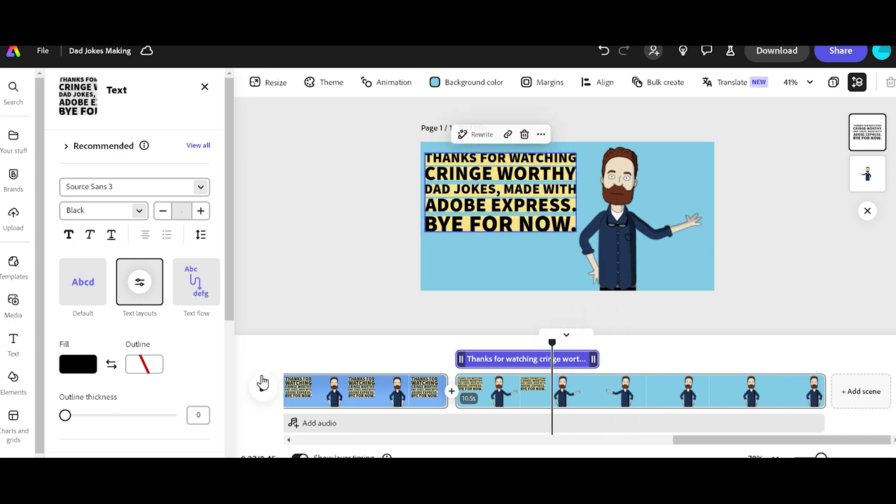
pyautogui.click(262, 384)
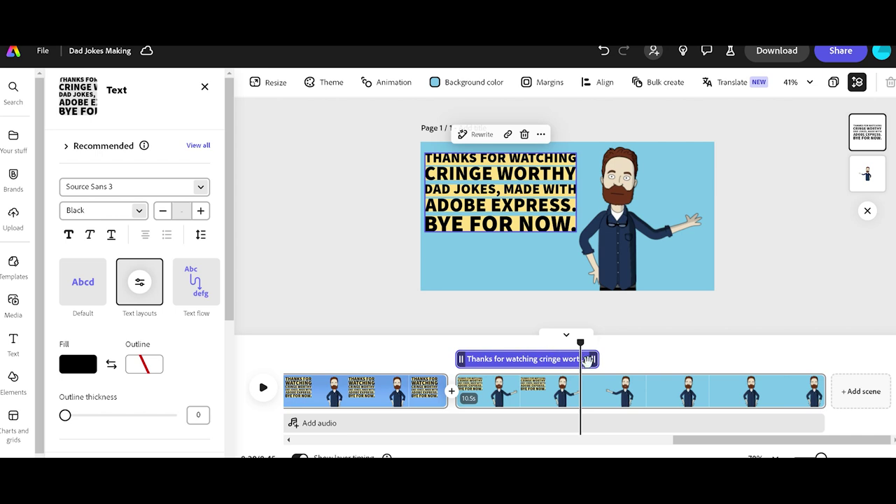
pyautogui.moveTo(595, 360); pyautogui.dragTo(578, 364)
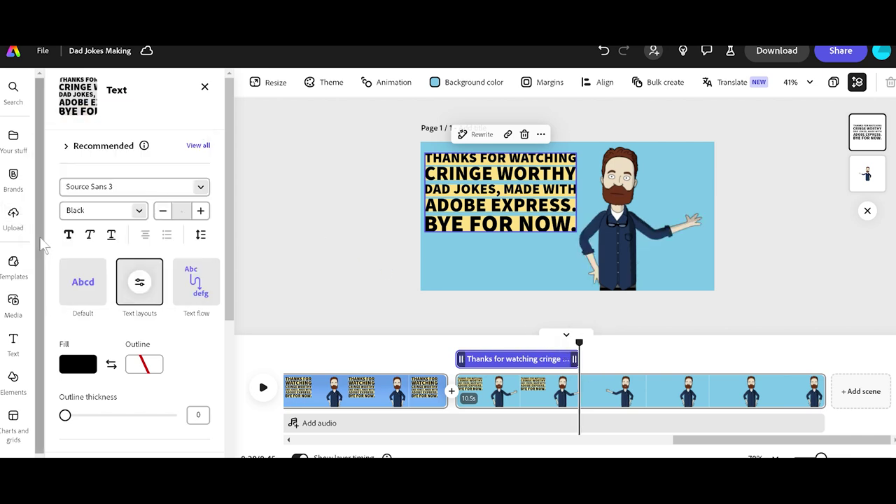
pyautogui.click(13, 140)
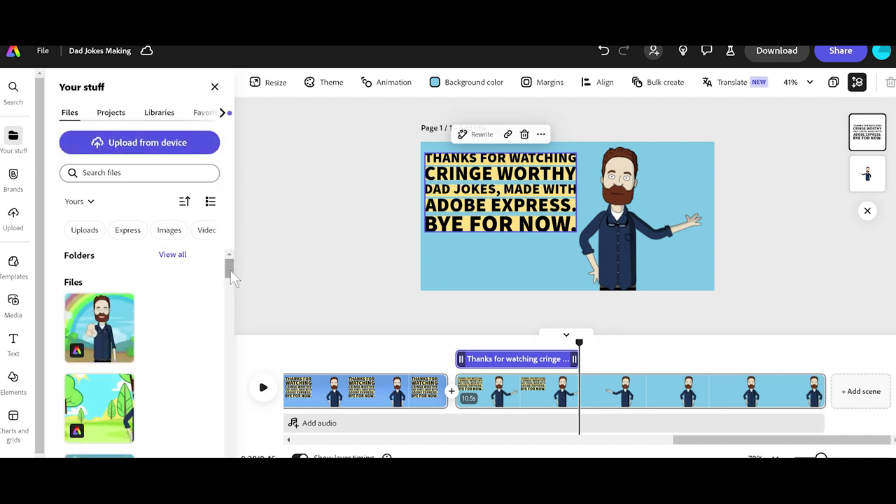
pyautogui.moveTo(231, 270); pyautogui.dragTo(233, 294)
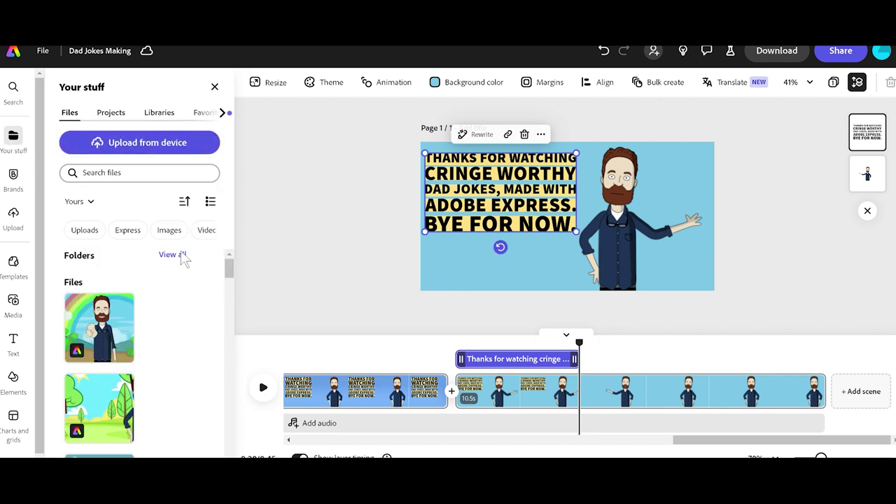
pyautogui.click(13, 305)
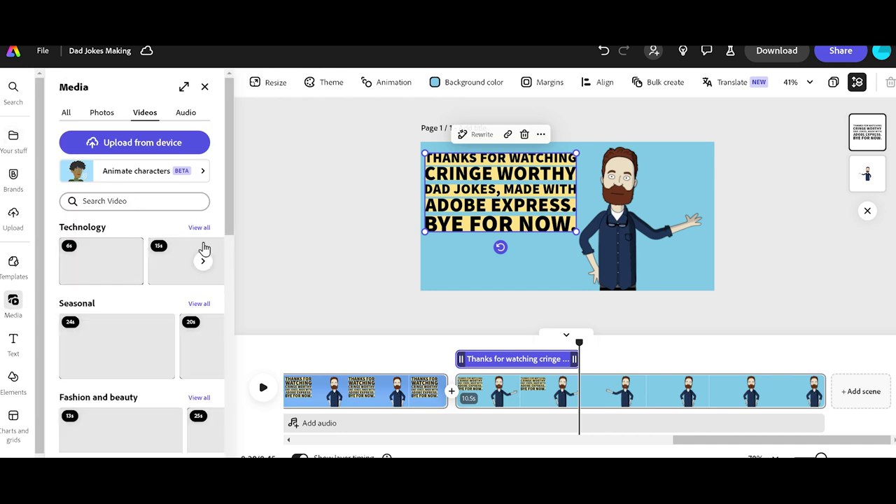
pyautogui.click(102, 115)
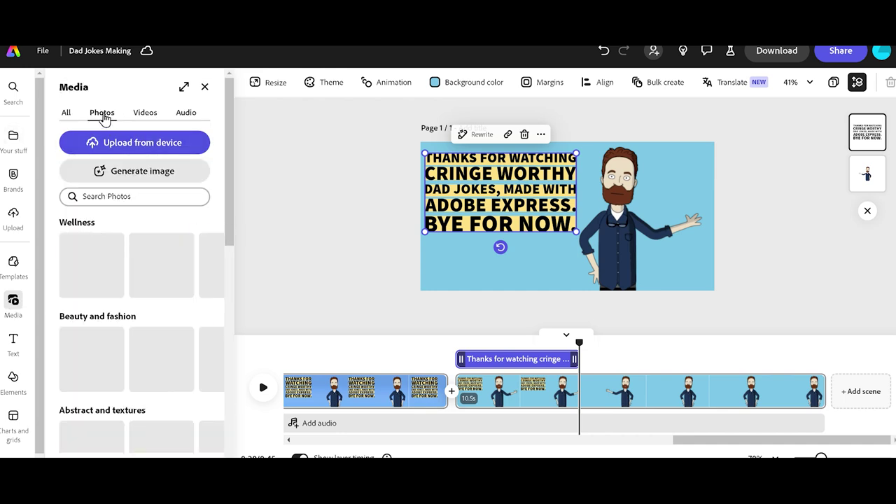
pyautogui.click(67, 115)
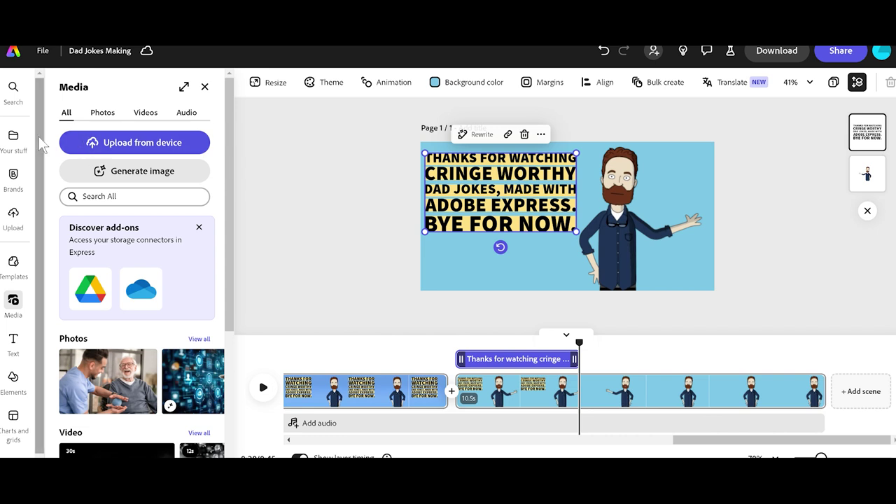
pyautogui.click(13, 378)
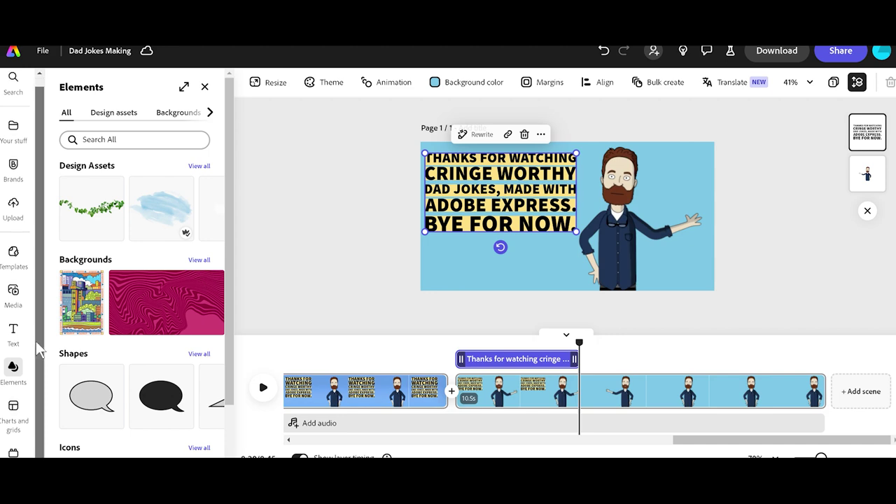
# Upload the logo image 512px-Adobe_Express_logo_RGB_1024px into the closing scene again
pyautogui.moveTo(15, 144)
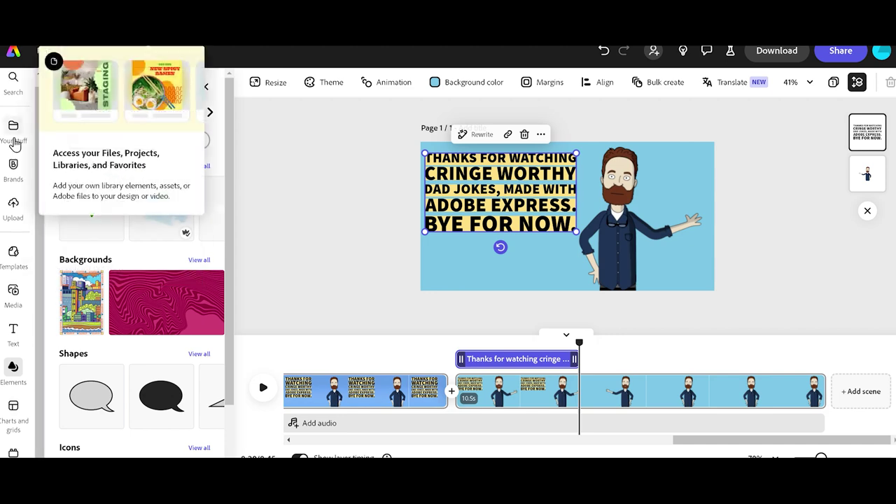
pyautogui.click(13, 210)
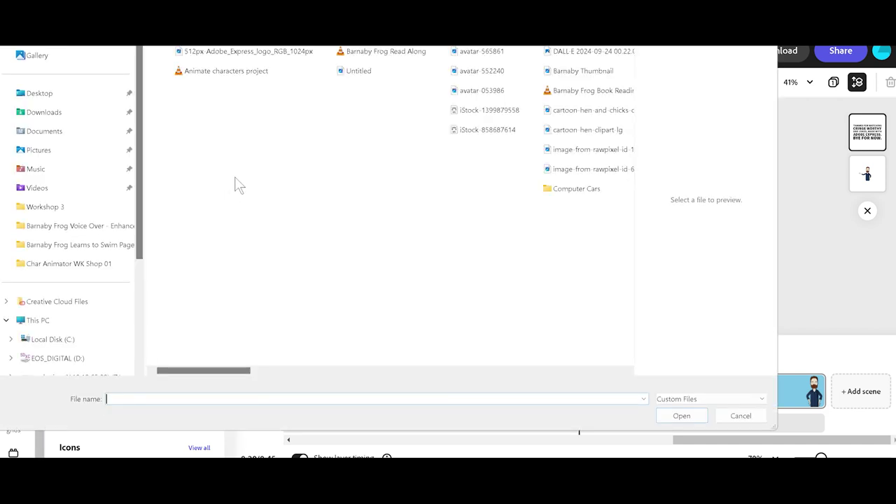
pyautogui.doubleClick(282, 56)
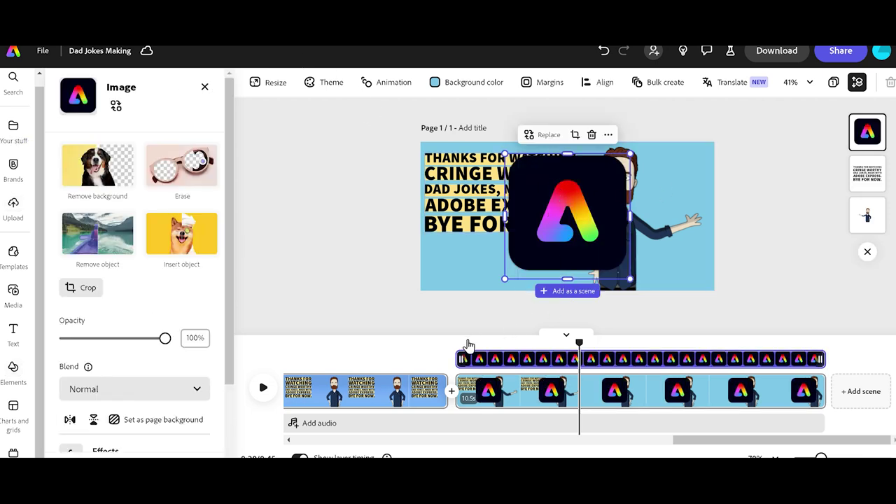
# Place the logo beside the character in the thanks text's area and start its timing where that text ends
pyautogui.moveTo(461, 359); pyautogui.dragTo(697, 379)
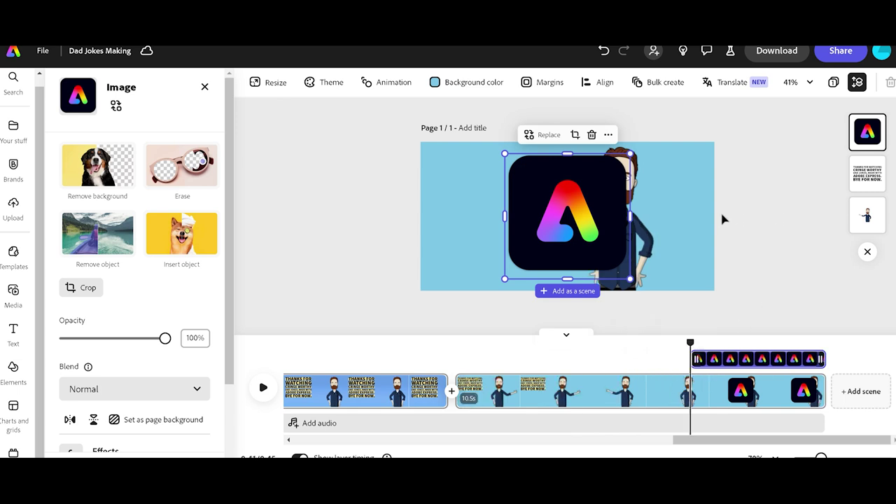
pyautogui.moveTo(565, 214); pyautogui.dragTo(498, 212)
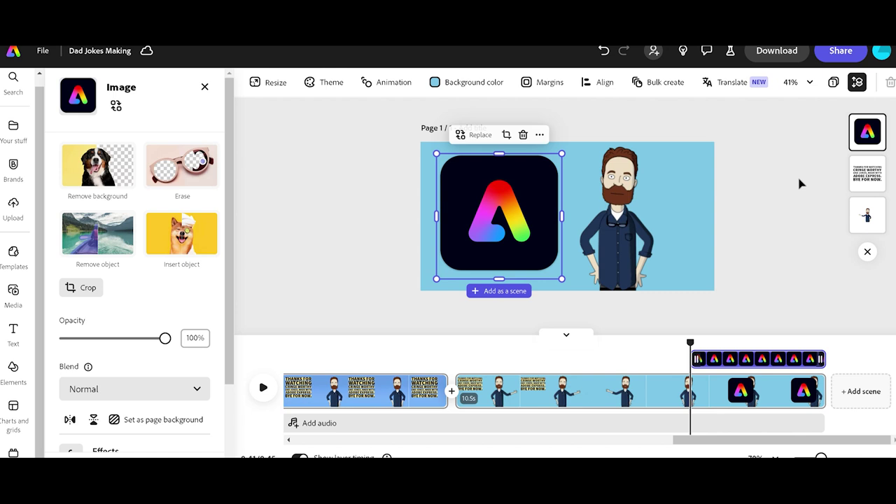
pyautogui.click(868, 181)
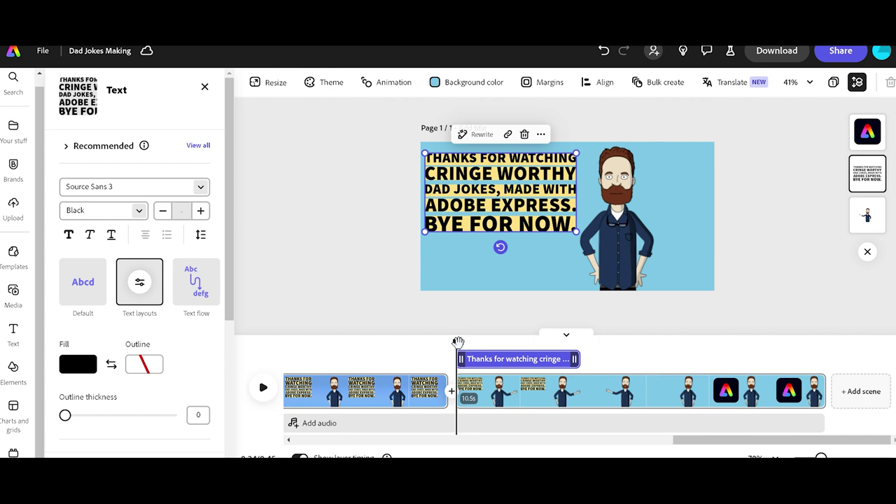
pyautogui.moveTo(458, 342); pyautogui.dragTo(583, 341)
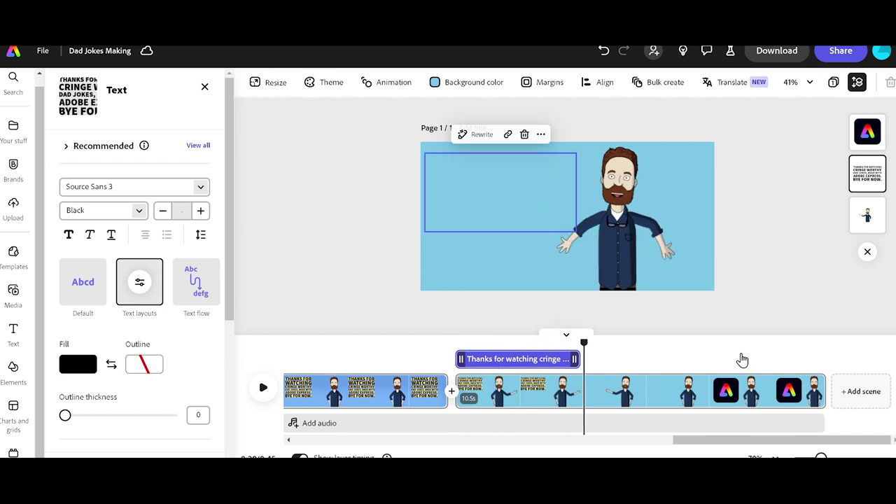
pyautogui.click(865, 135)
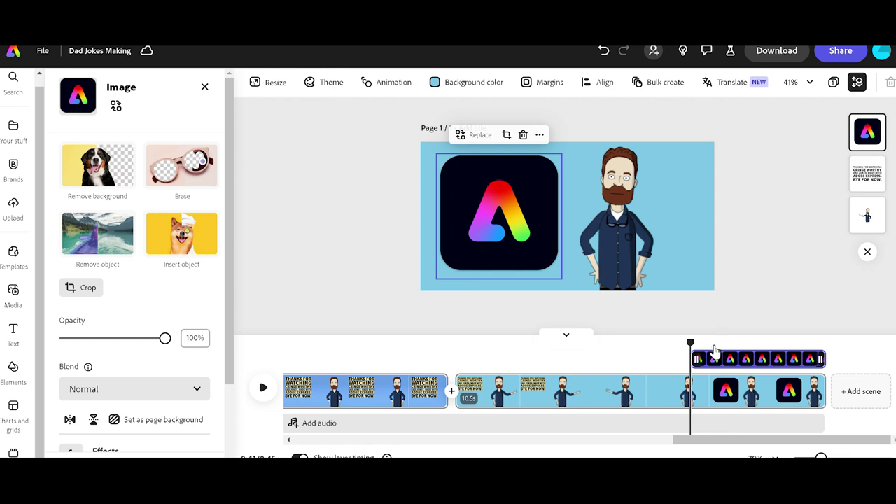
pyautogui.moveTo(691, 361); pyautogui.dragTo(578, 359)
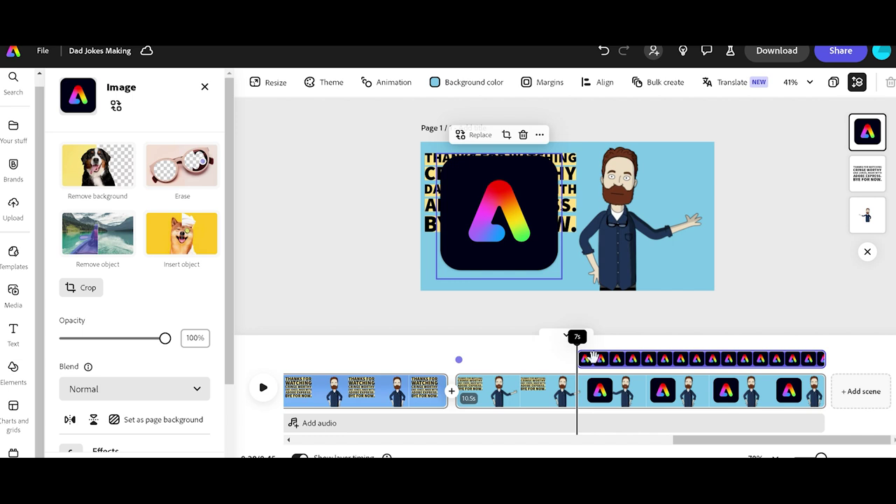
# Delete the older thanks-for-watching scene with the dotted blue background that precedes the new closing scene
pyautogui.moveTo(582, 359); pyautogui.dragTo(431, 361)
pyautogui.click(423, 361)
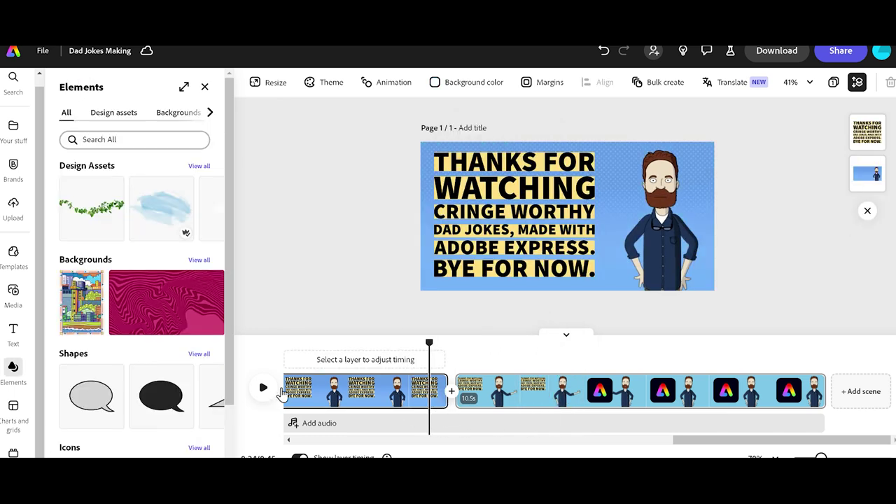
pyautogui.click(348, 394)
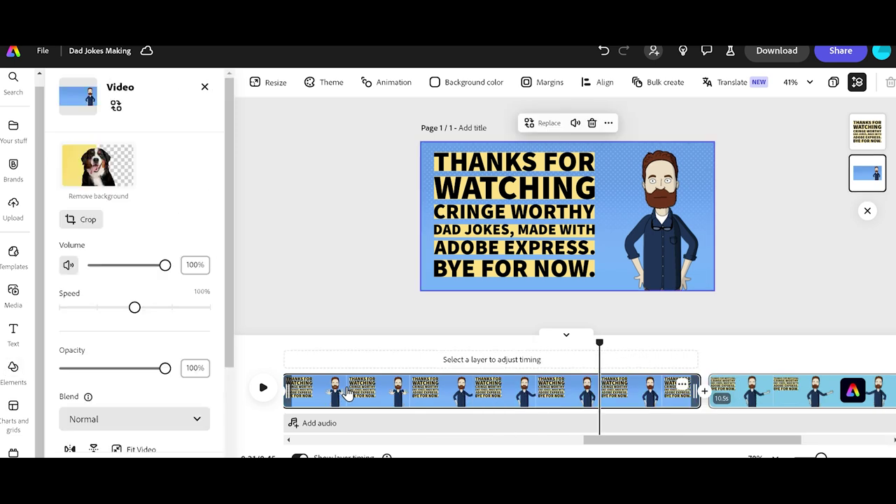
pyautogui.click(669, 386)
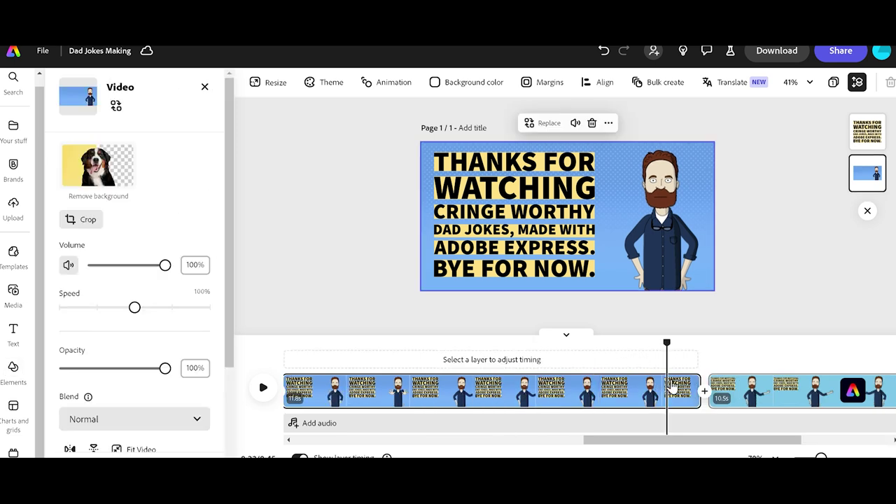
pyautogui.click(679, 392)
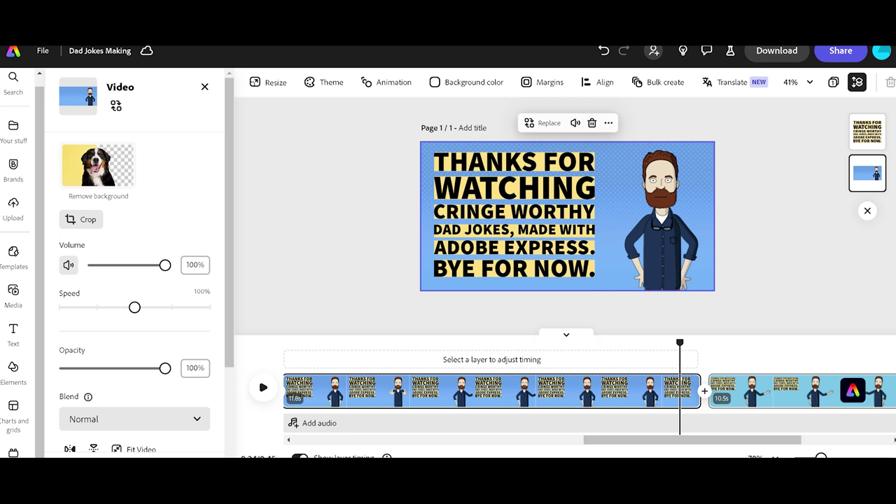
pyautogui.moveTo(820, 458); pyautogui.dragTo(810, 458)
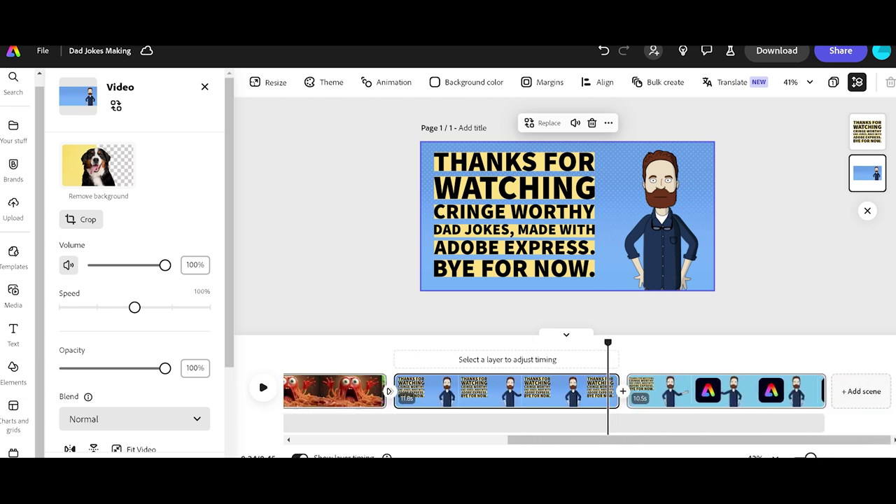
pyautogui.click(600, 385)
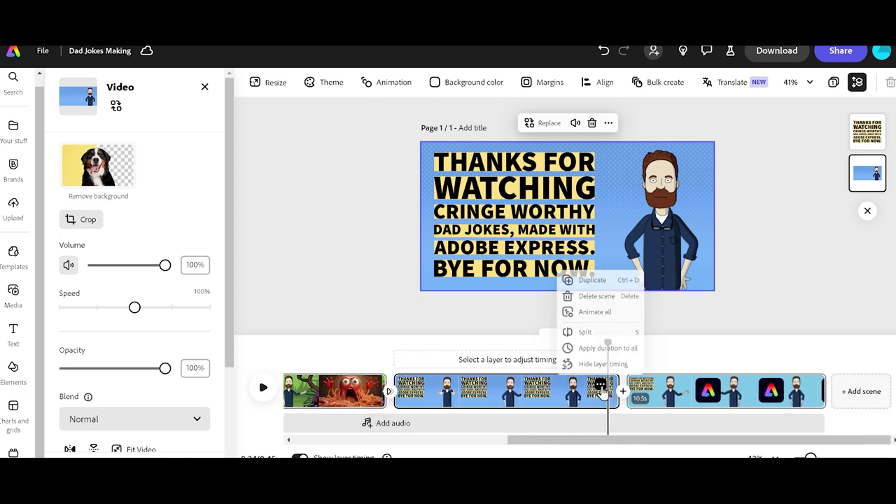
pyautogui.click(597, 295)
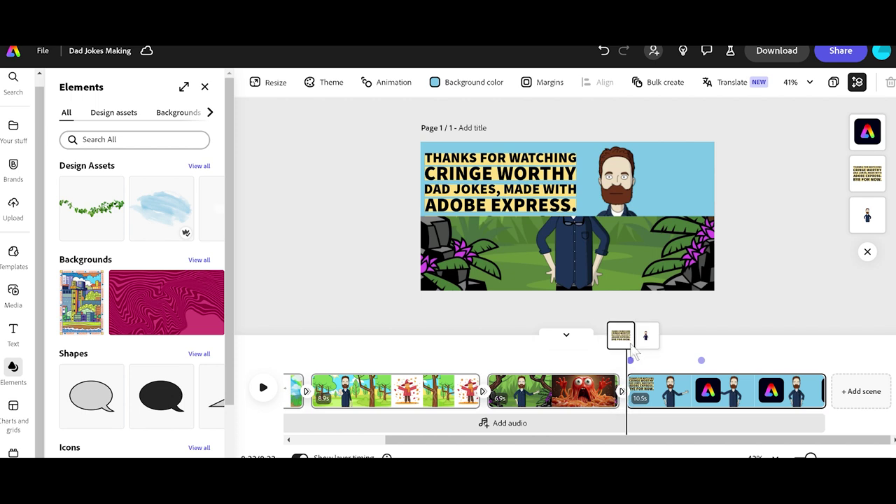
# Play into the closing scene, then shrink the logo clear of the outstretched hand and shift it toward the canvas's upper-left corner
pyautogui.moveTo(625, 342); pyautogui.dragTo(578, 343)
pyautogui.click(263, 389)
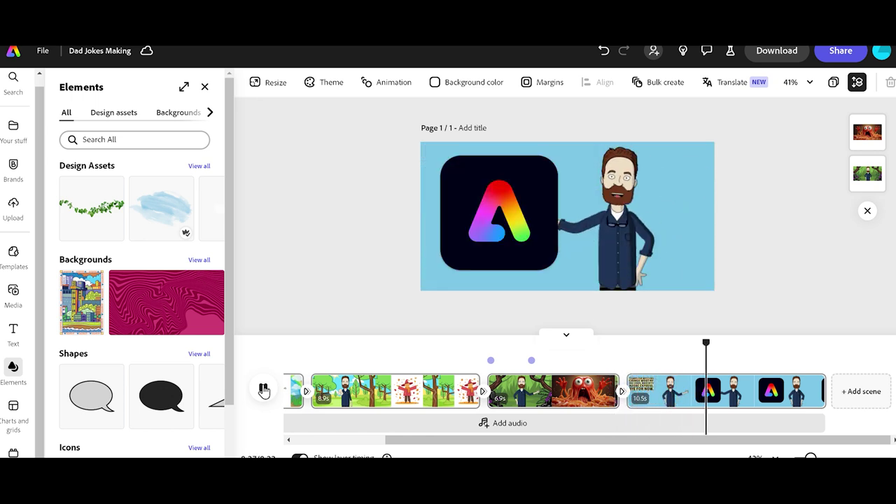
pyautogui.click(264, 390)
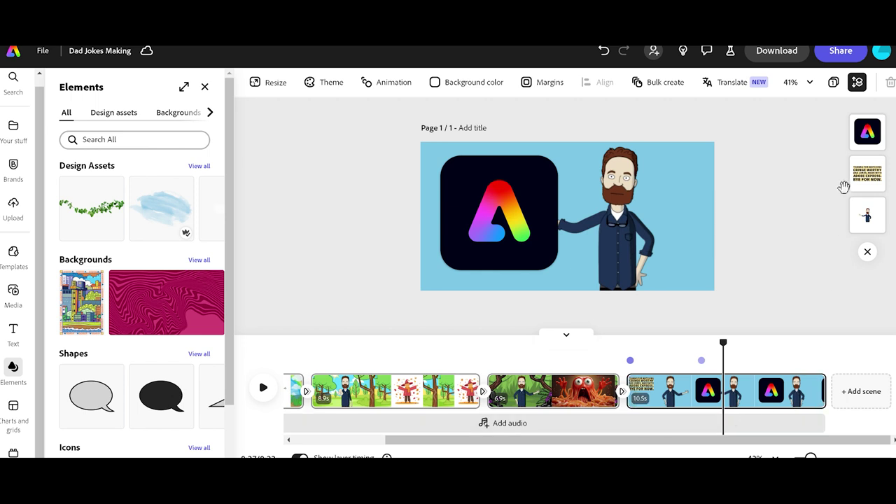
pyautogui.click(867, 133)
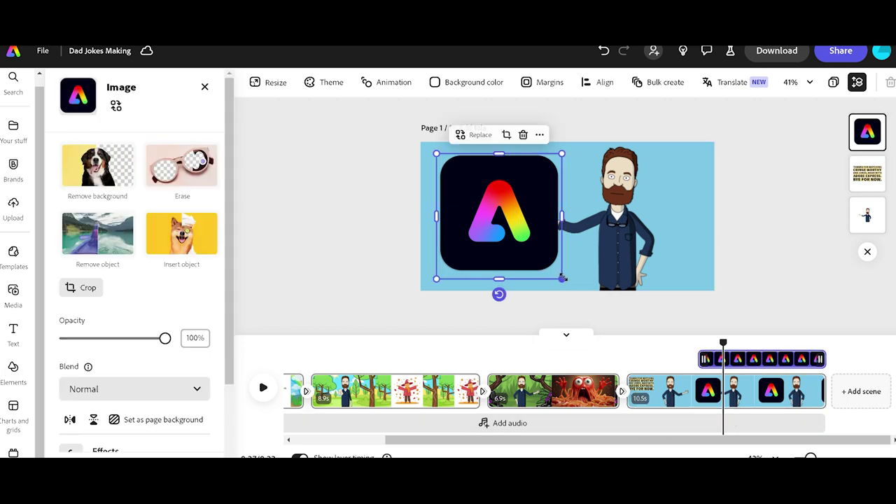
pyautogui.moveTo(562, 278); pyautogui.dragTo(510, 224)
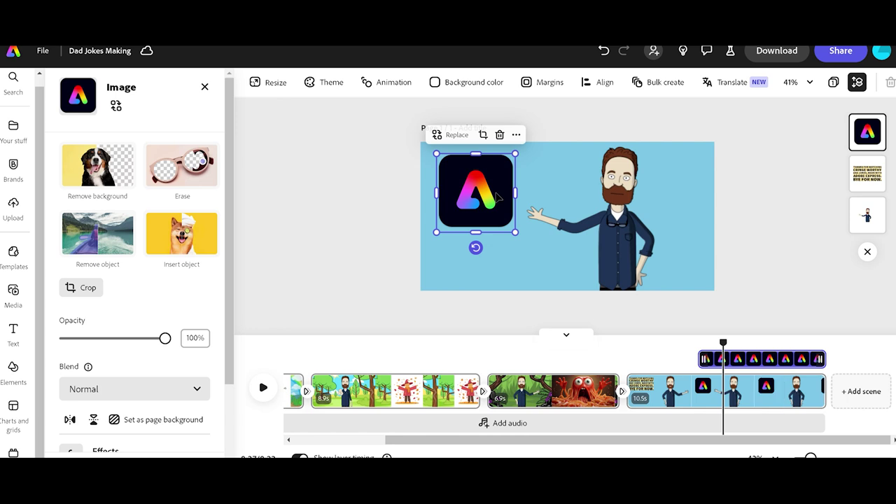
pyautogui.moveTo(492, 187); pyautogui.dragTo(490, 185)
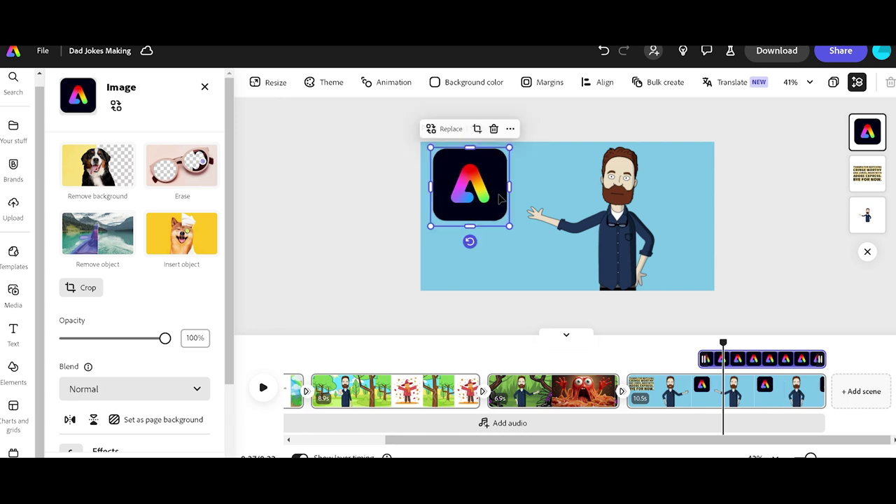
# Add a new scene after the closing one and set its background color to black, #000000
pyautogui.click(849, 393)
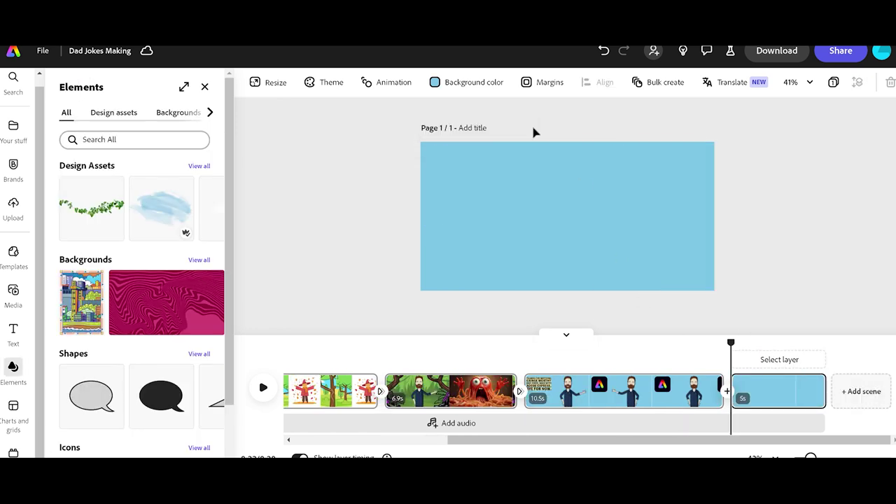
pyautogui.click(440, 88)
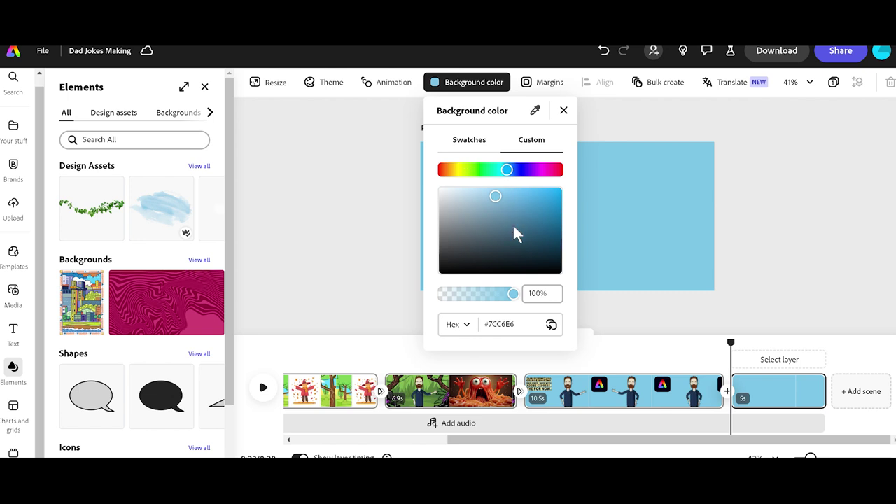
pyautogui.moveTo(504, 261); pyautogui.dragTo(440, 280)
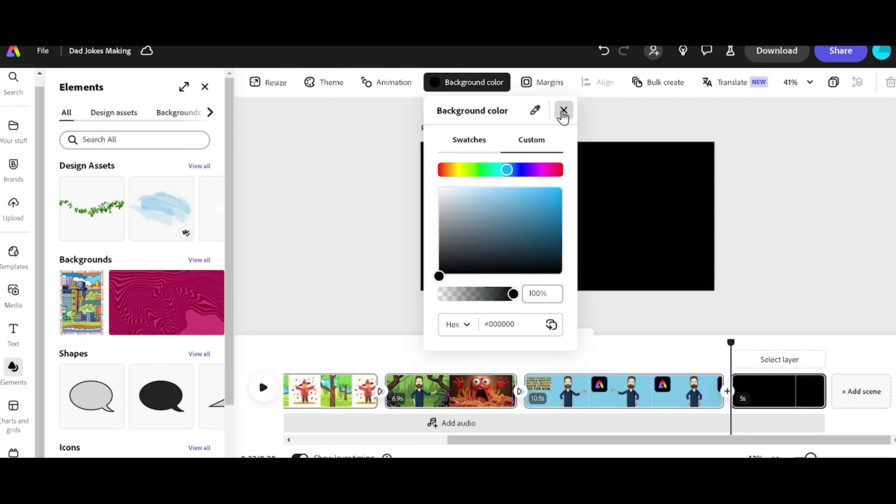
pyautogui.click(563, 110)
# Add a Dissolve transition between the closing thanks scene and the black end scene
pyautogui.click(728, 396)
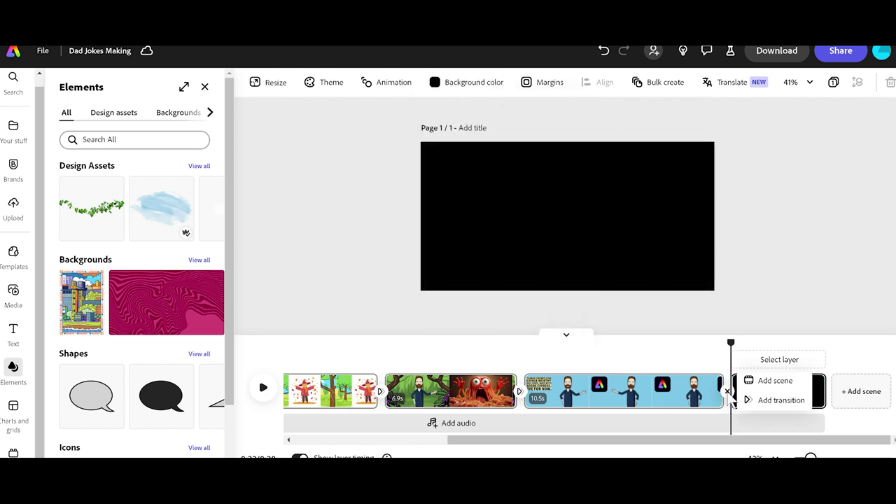
pyautogui.click(760, 404)
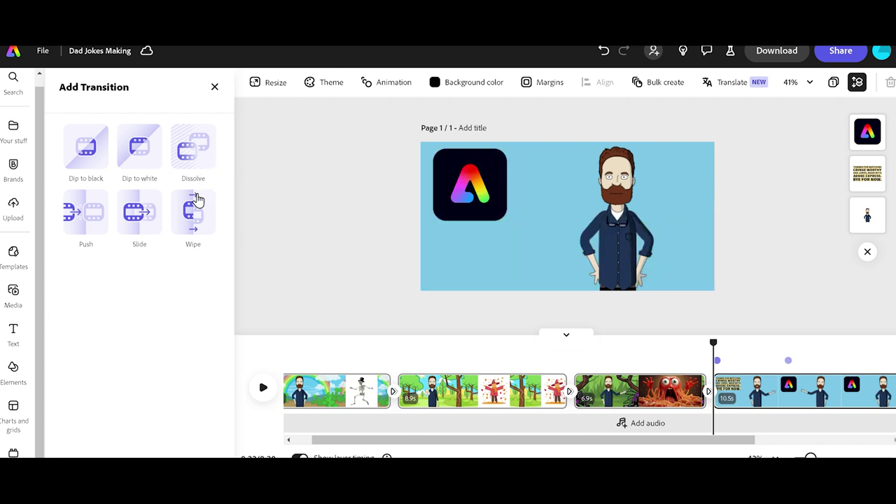
pyautogui.click(201, 166)
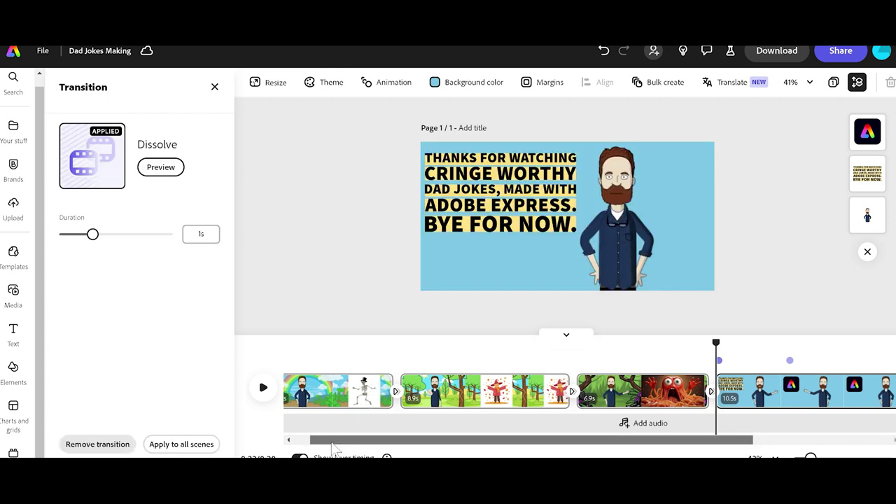
# Split the black end scene near its middle and move the second part to the very start of the video
pyautogui.moveTo(324, 440); pyautogui.dragTo(305, 443)
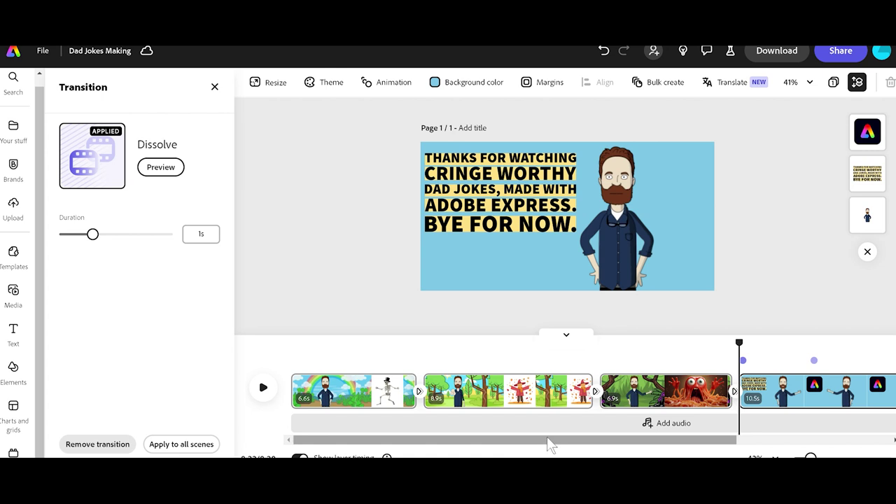
pyautogui.moveTo(546, 436); pyautogui.dragTo(702, 440)
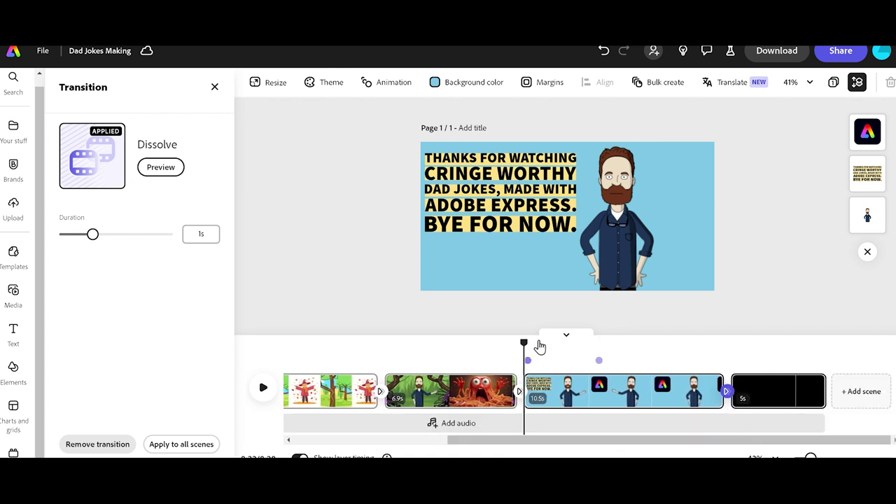
pyautogui.moveTo(521, 338); pyautogui.dragTo(776, 344)
pyautogui.click(789, 394)
pyautogui.click(808, 389)
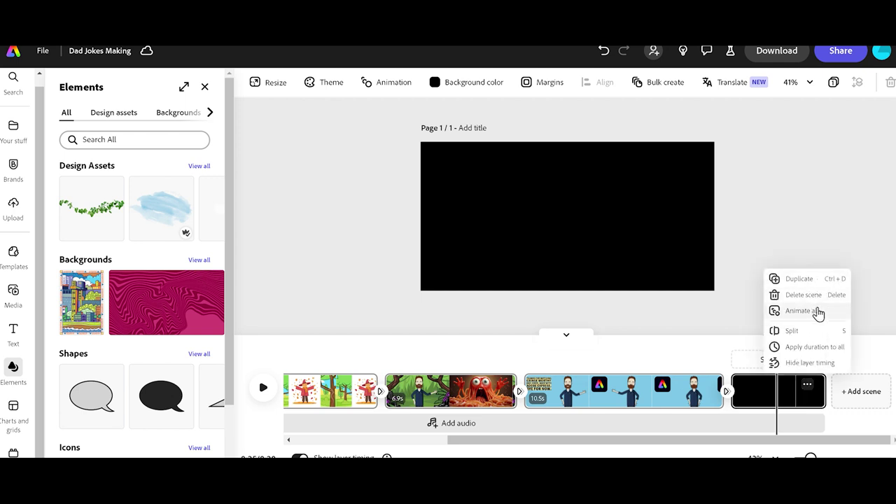
pyautogui.click(814, 332)
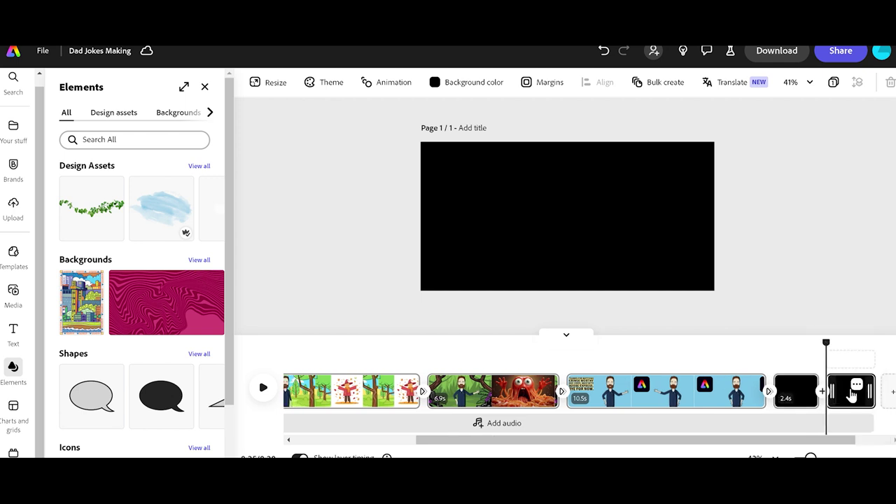
pyautogui.moveTo(851, 396); pyautogui.dragTo(483, 411)
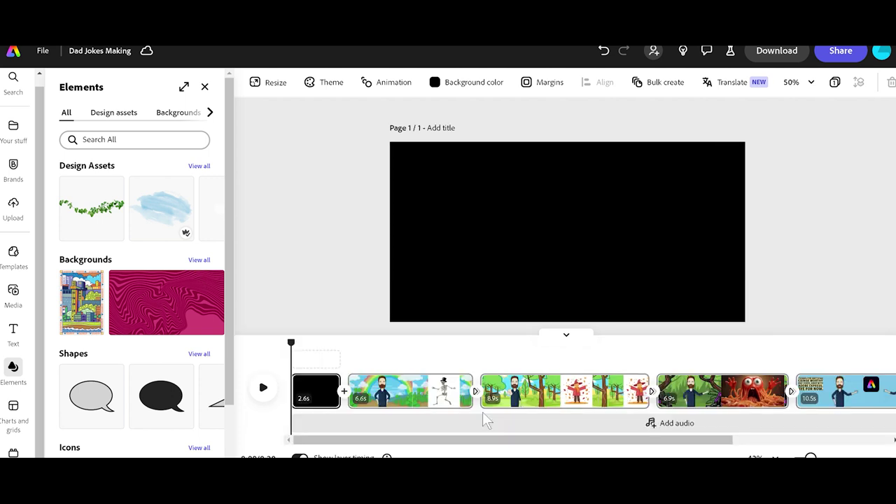
# Add a Dissolve transition between the opening black scene and the first joke scene
pyautogui.click(345, 392)
pyautogui.click(385, 401)
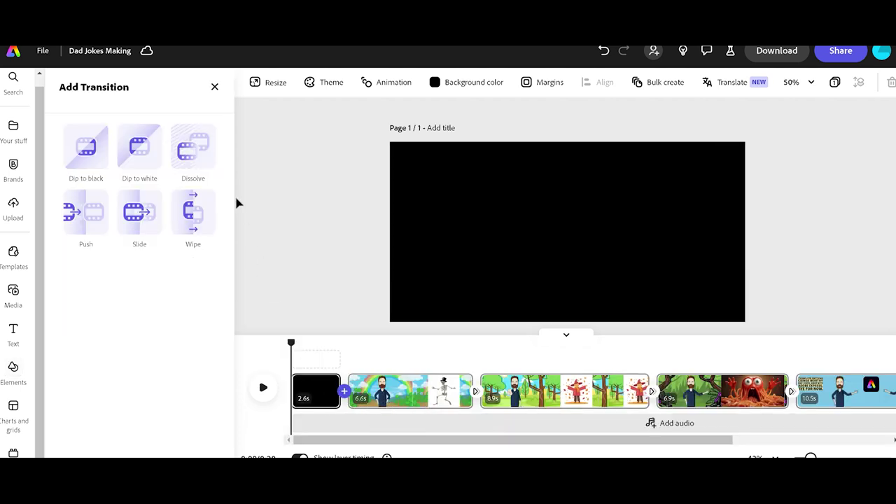
pyautogui.click(203, 170)
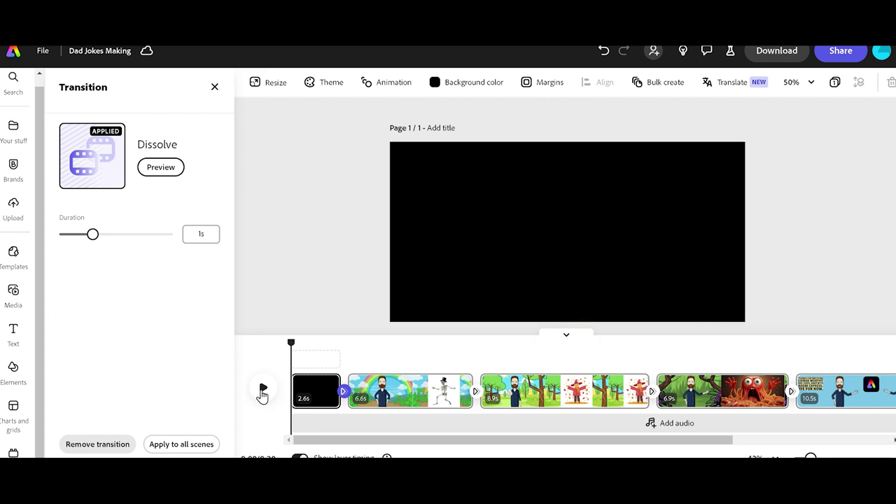
# Play the video from the opening black scene through to the logo part of the closing scene
pyautogui.click(262, 392)
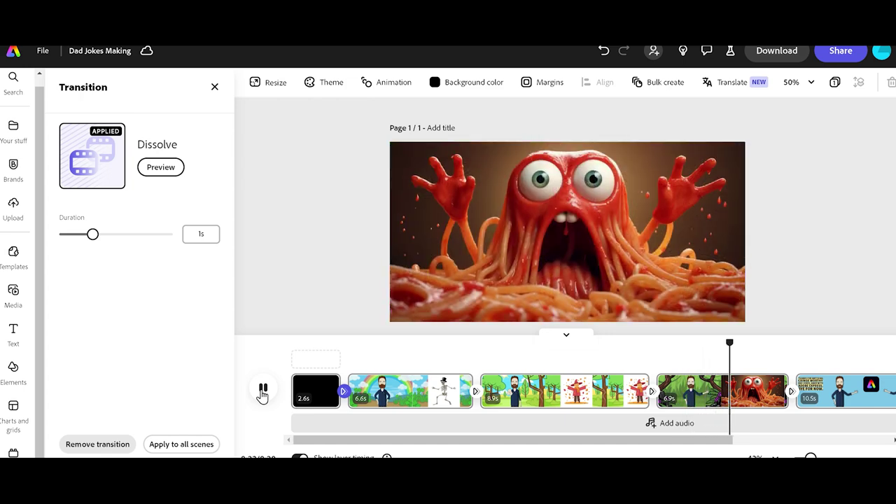
pyautogui.click(263, 392)
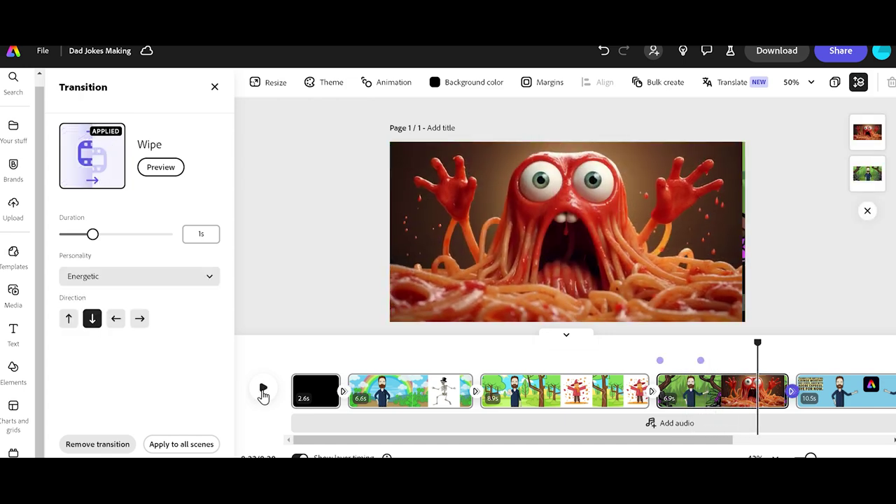
pyautogui.click(262, 392)
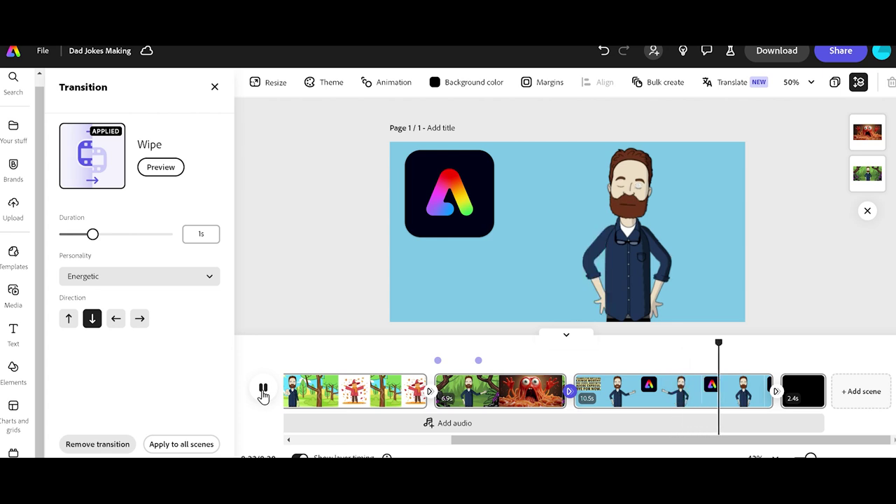
pyautogui.click(264, 390)
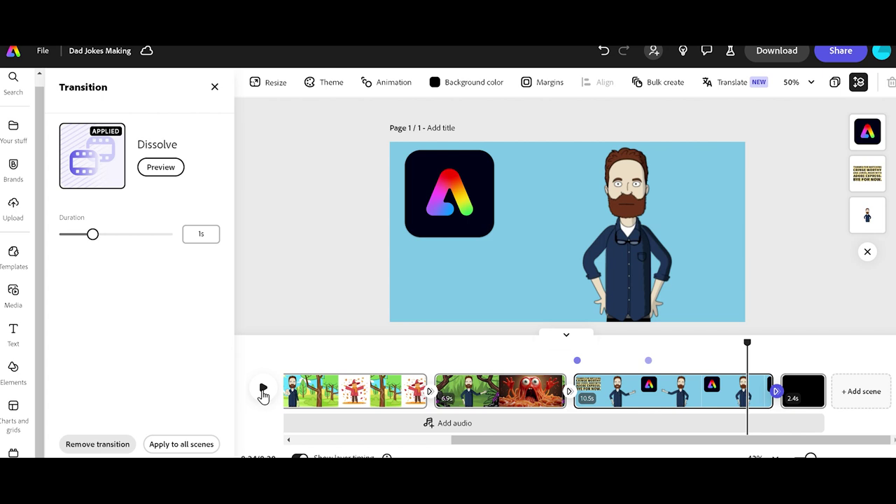
# Split the closing scene just before the logo appears, while the character's arm is outstretched
pyautogui.moveTo(747, 342); pyautogui.dragTo(640, 358)
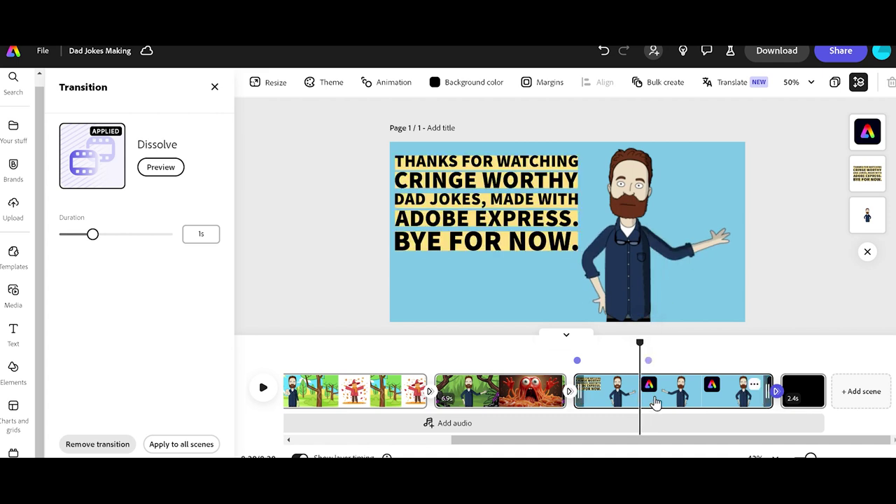
pyautogui.click(754, 387)
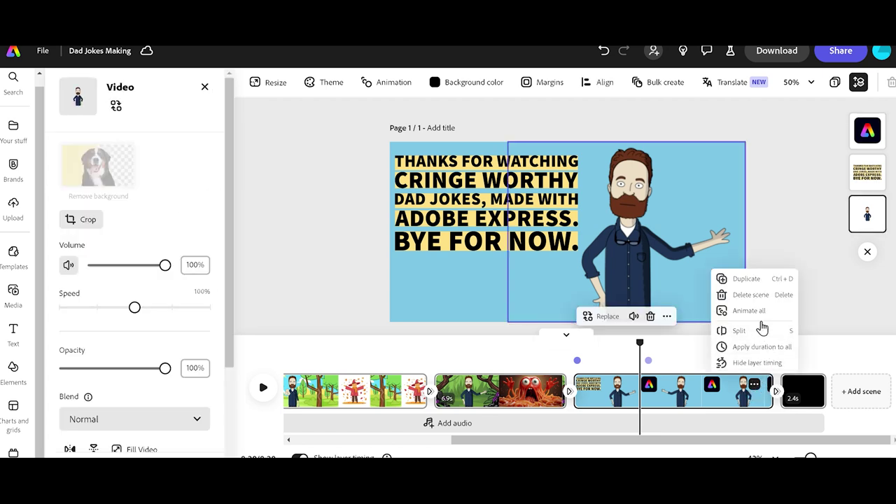
pyautogui.click(761, 332)
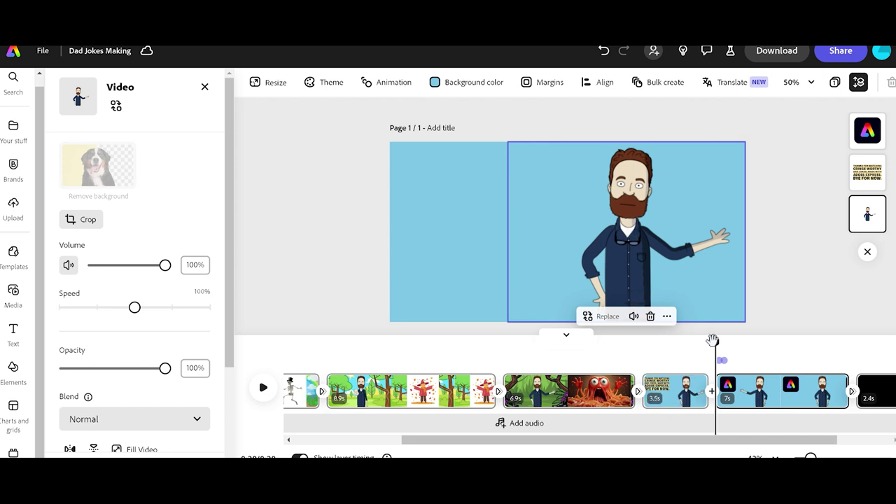
# In the first closing part, move the character to the canvas's left side and the thanks text to the right, beside his outstretched hand
pyautogui.moveTo(712, 340); pyautogui.dragTo(669, 343)
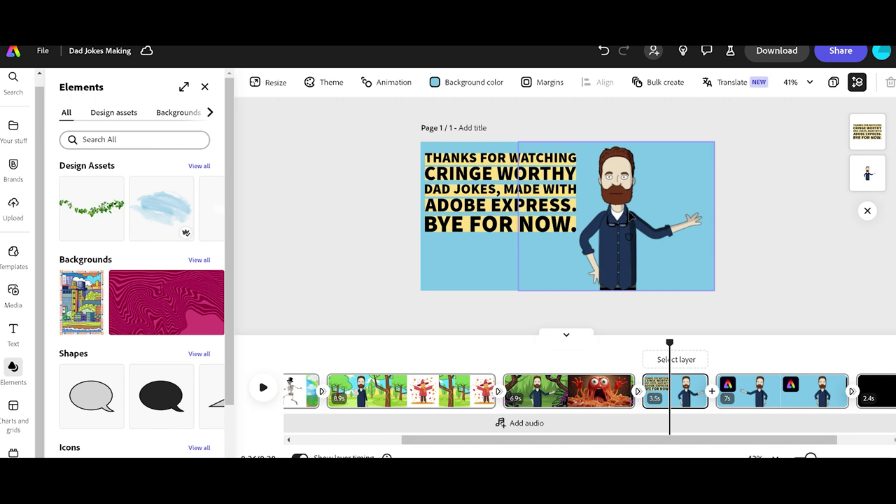
pyautogui.click(629, 216)
pyautogui.moveTo(630, 216); pyautogui.dragTo(477, 216)
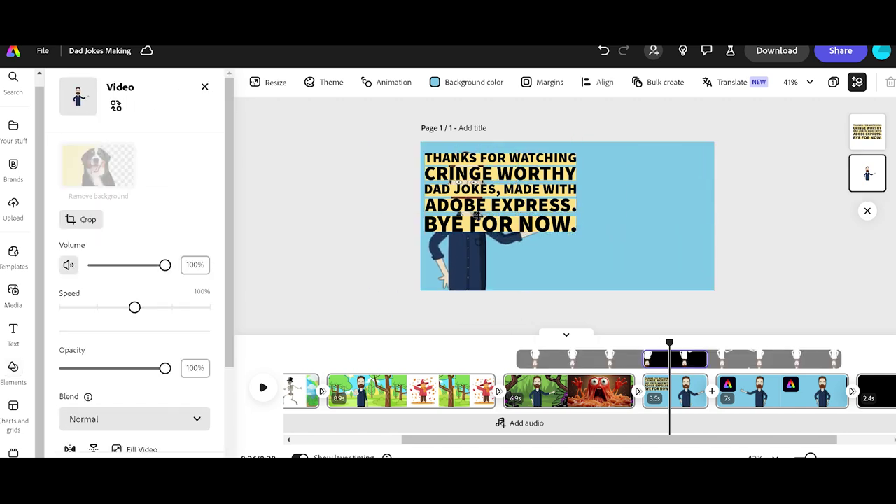
pyautogui.click(489, 193)
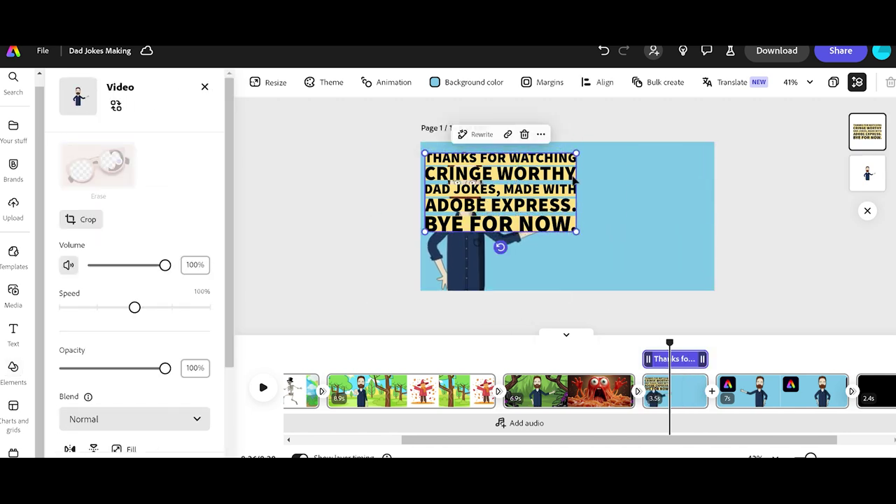
pyautogui.moveTo(502, 177); pyautogui.dragTo(632, 177)
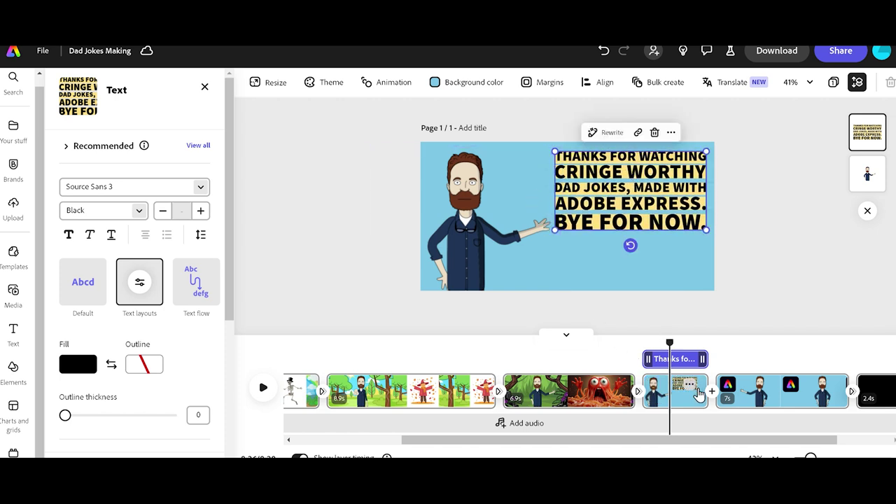
# Add a Wipe transition between the thanks text scene and the logo scene, with its direction set to right
pyautogui.click(712, 394)
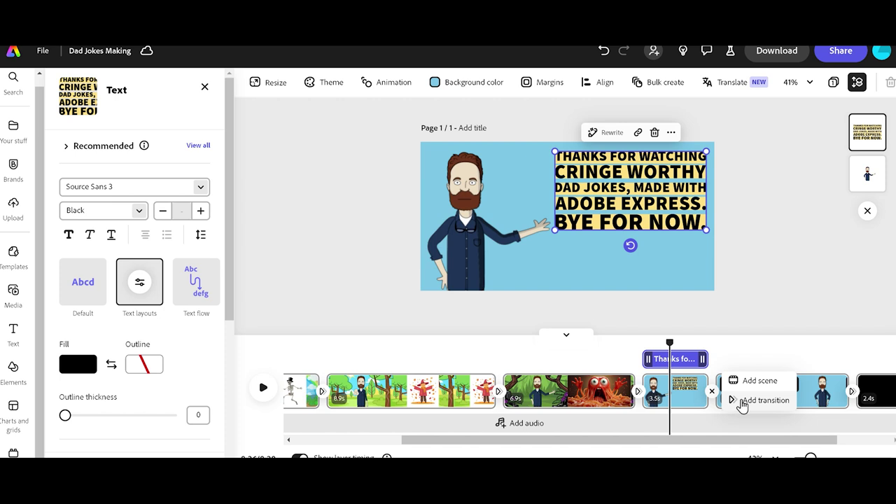
pyautogui.click(763, 400)
pyautogui.click(203, 219)
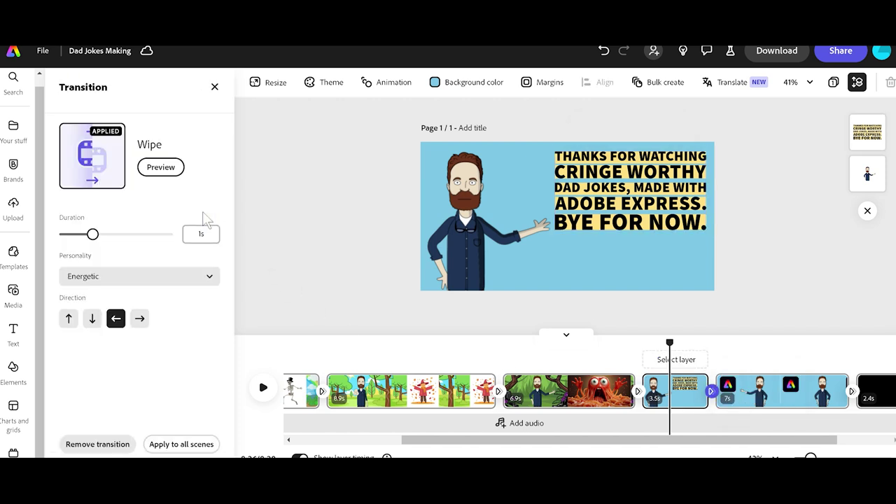
pyautogui.click(139, 320)
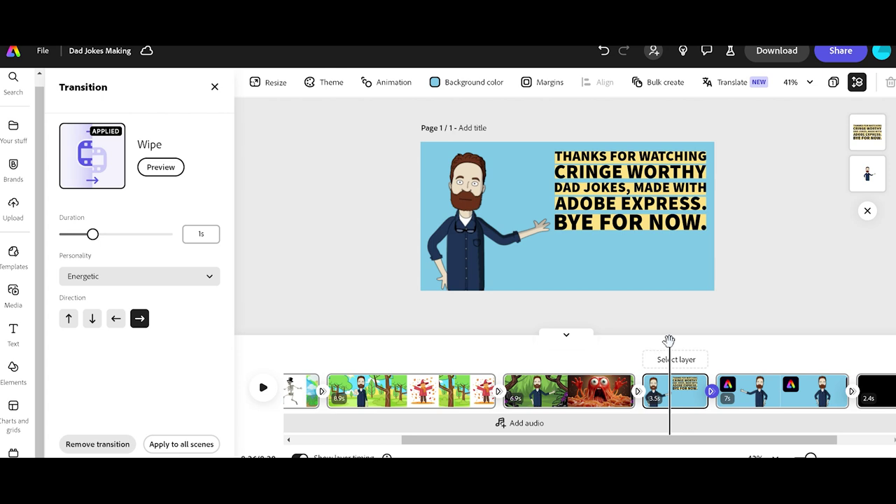
# Extend the spaghetti monster image's timing to the end of the third joke scene
pyautogui.moveTo(669, 341); pyautogui.dragTo(616, 343)
pyautogui.click(595, 404)
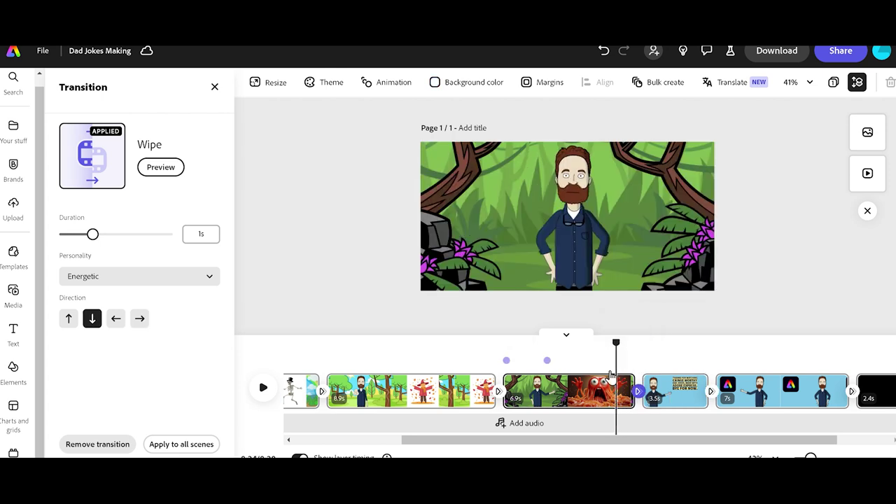
pyautogui.click(595, 406)
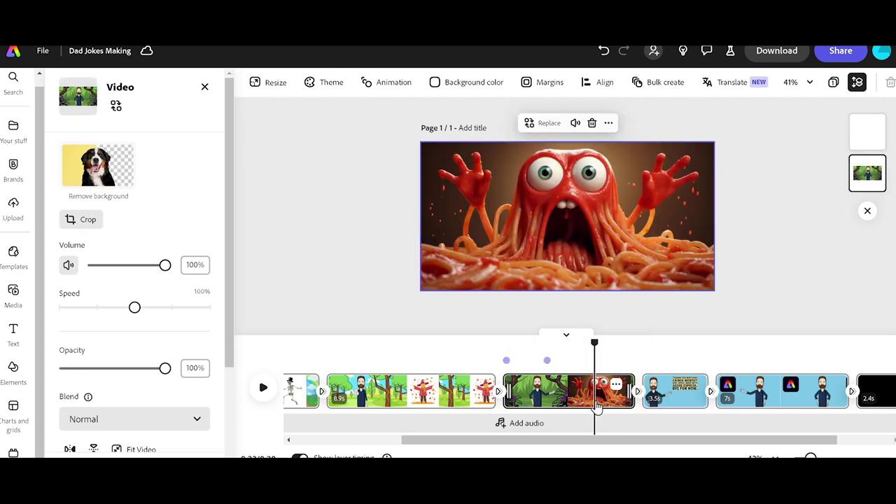
pyautogui.click(860, 131)
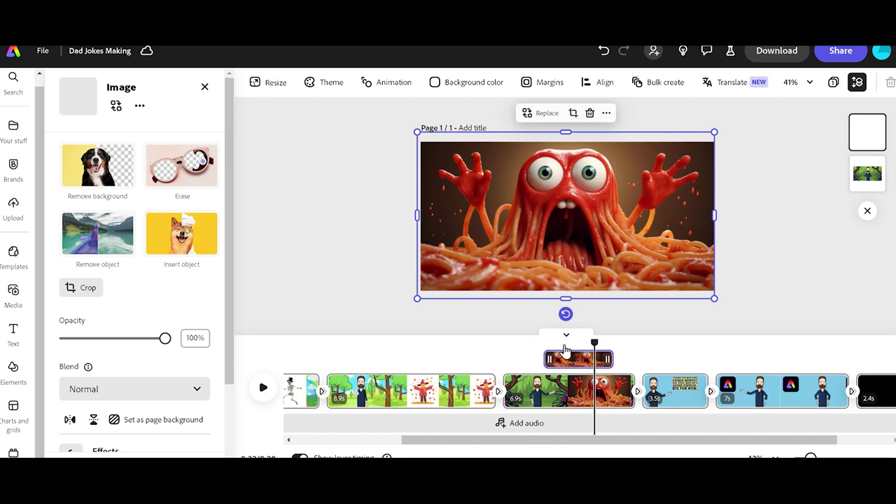
pyautogui.moveTo(613, 361); pyautogui.dragTo(634, 360)
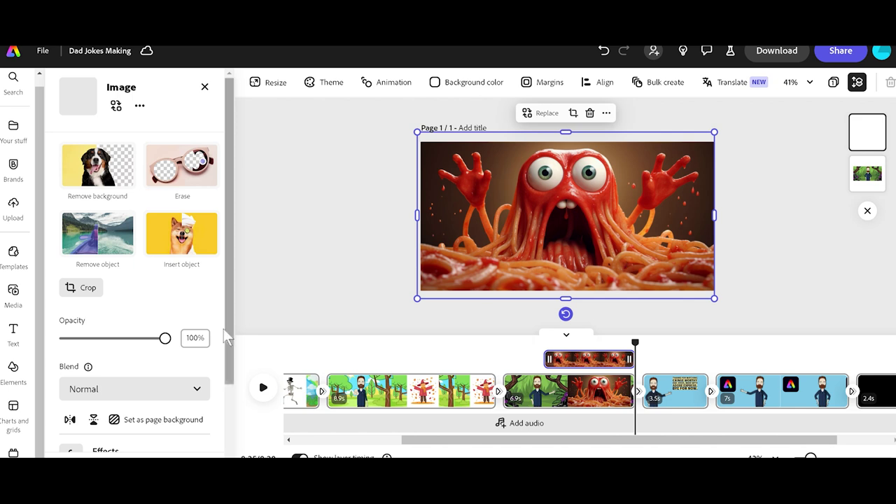
# Change the spaghetti monster image's Out animation to Slide
pyautogui.scroll(-3, 227, 317)
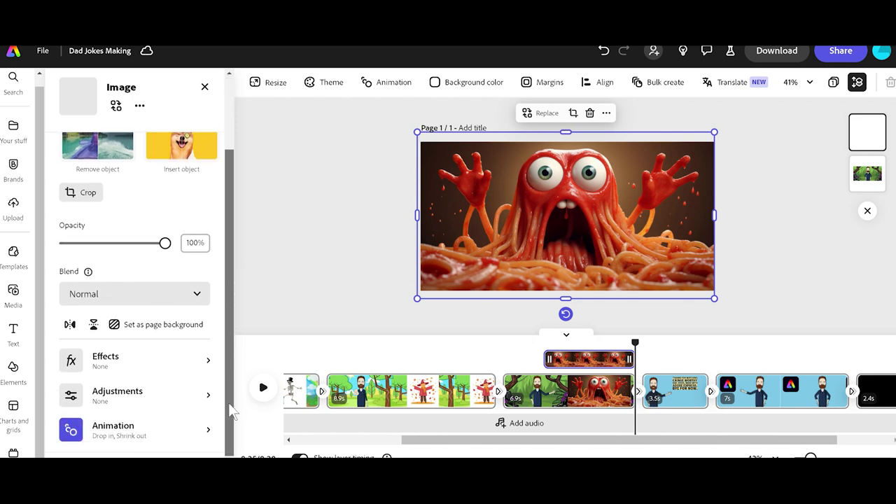
pyautogui.click(163, 434)
pyautogui.click(183, 173)
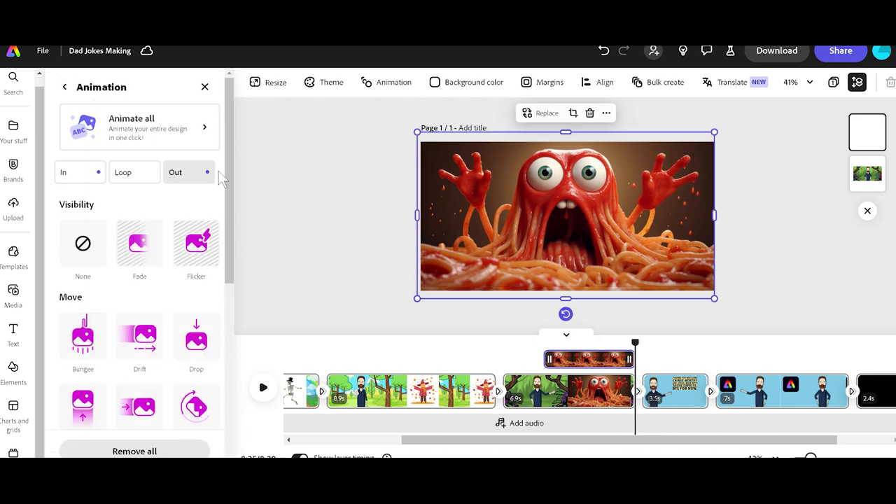
pyautogui.scroll(-1, 235, 226)
pyautogui.scroll(-4, 234, 226)
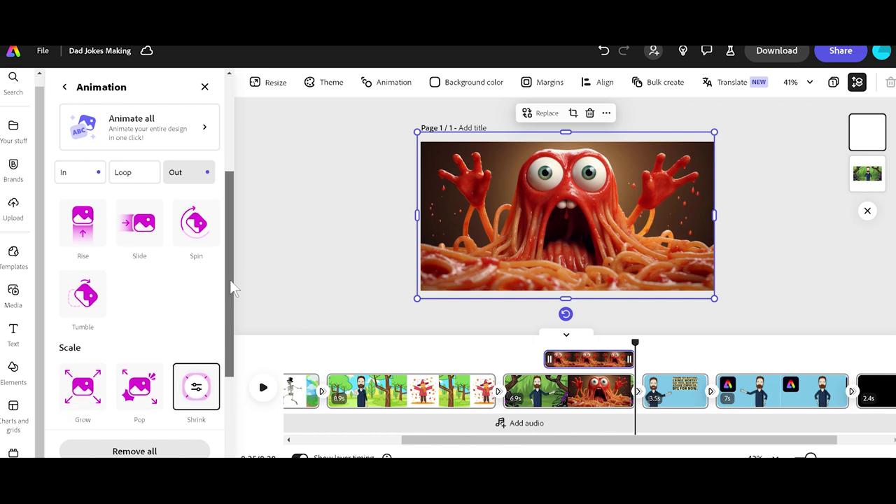
pyautogui.click(143, 226)
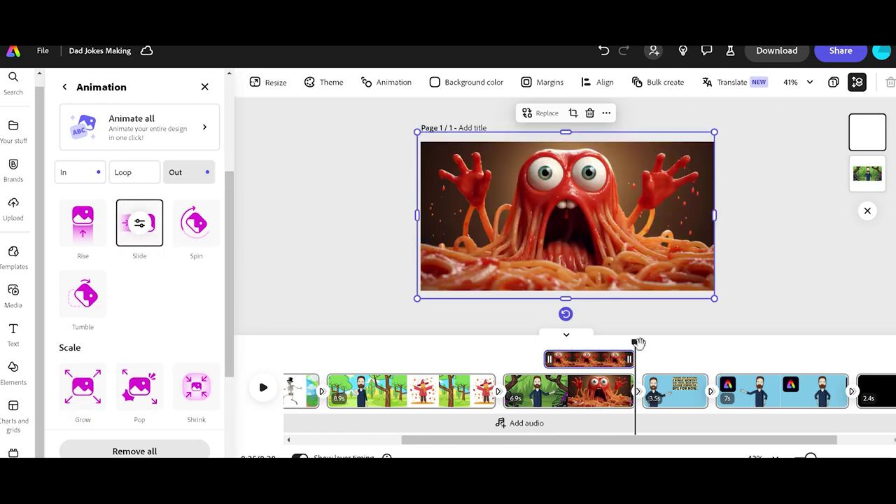
# Play the video from early in the third joke scene through to the logo scene
pyautogui.moveTo(637, 341); pyautogui.dragTo(527, 342)
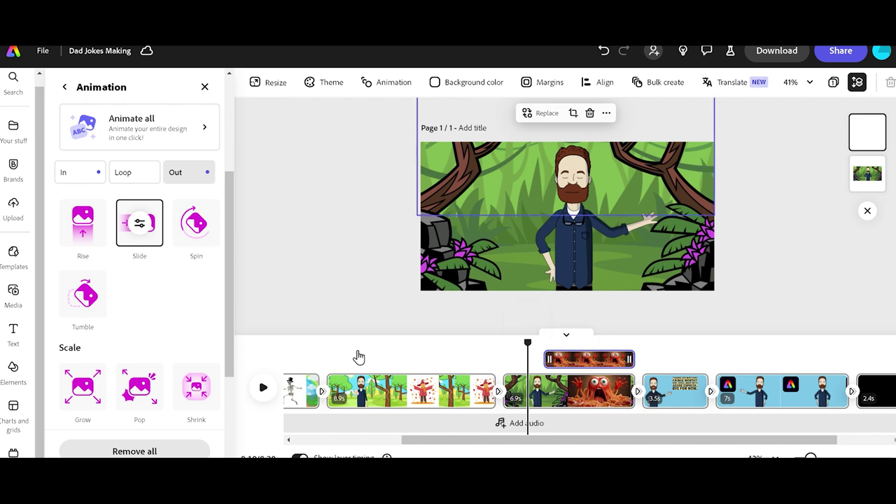
pyautogui.click(264, 389)
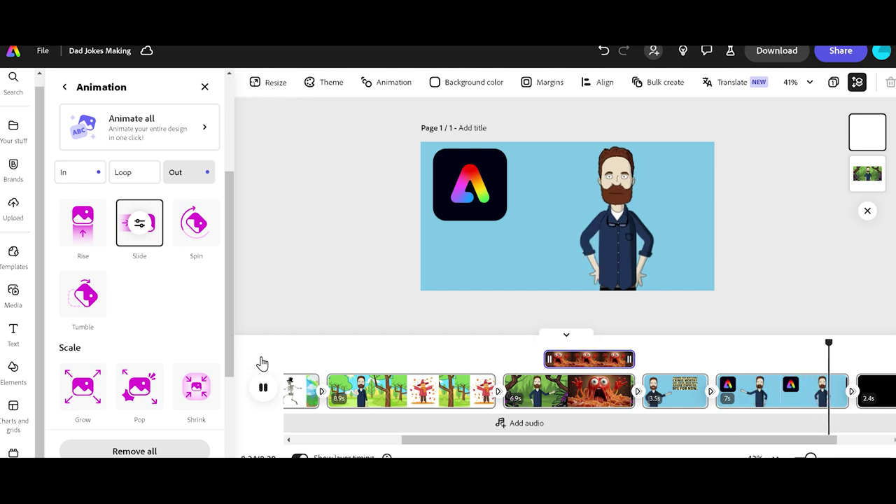
pyautogui.click(262, 386)
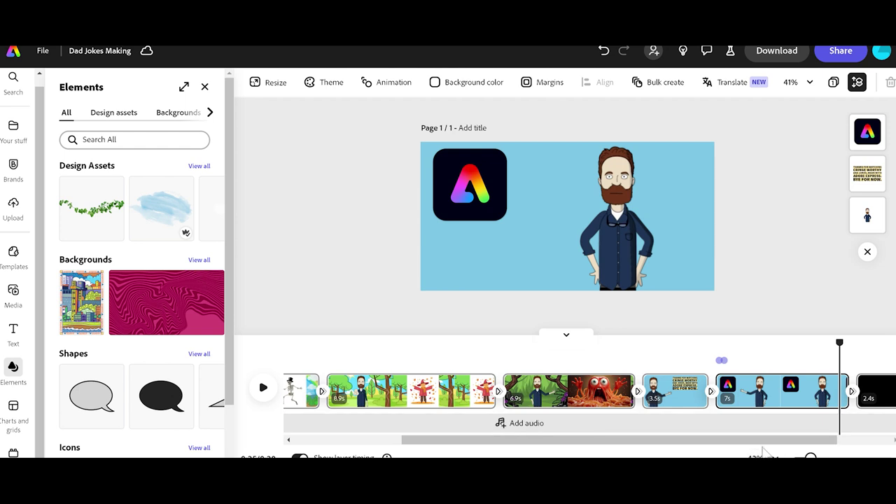
# Review the end of the logo scene and trim its duration to 3.8 seconds
pyautogui.hscroll(3, 766, 392)
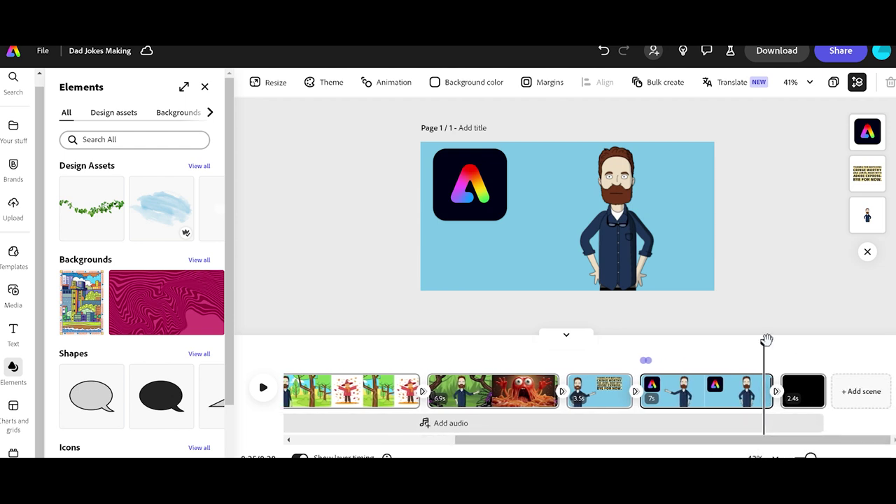
pyautogui.moveTo(766, 340); pyautogui.dragTo(696, 356)
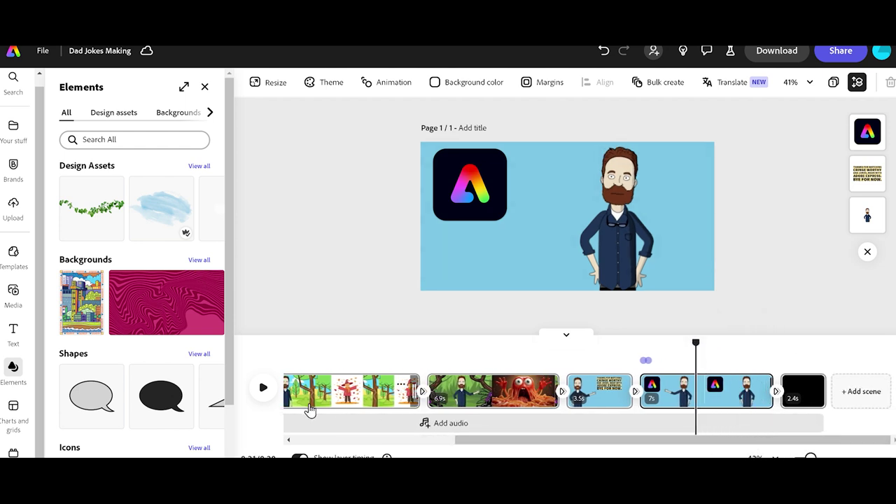
pyautogui.click(264, 391)
pyautogui.click(261, 390)
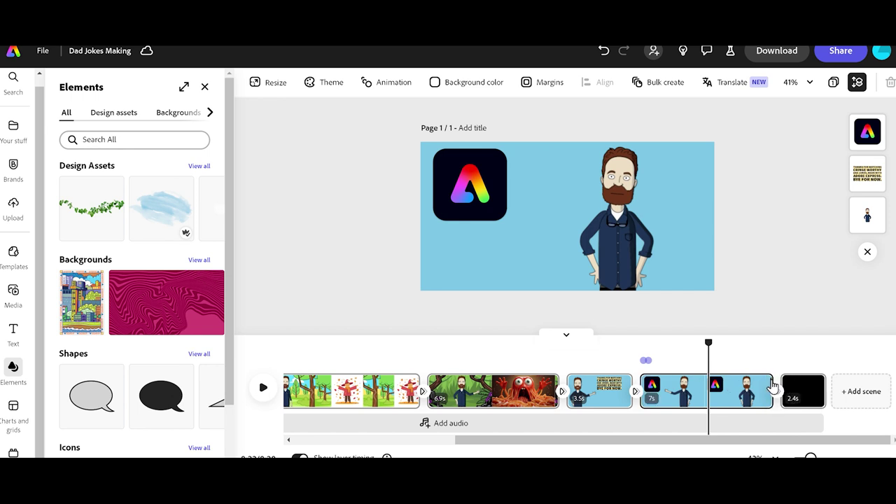
pyautogui.moveTo(772, 385); pyautogui.dragTo(704, 383)
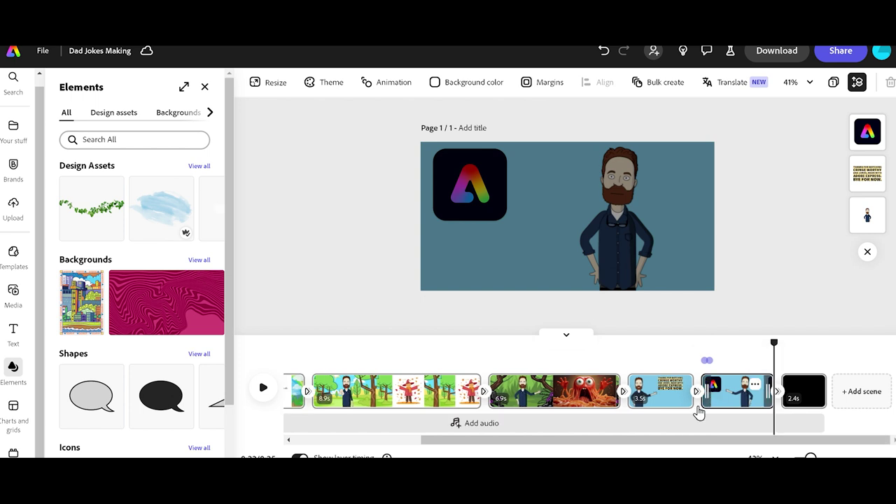
# Trim the black opening scene to a duration of 0.5 seconds
pyautogui.hscroll(-2, 574, 419)
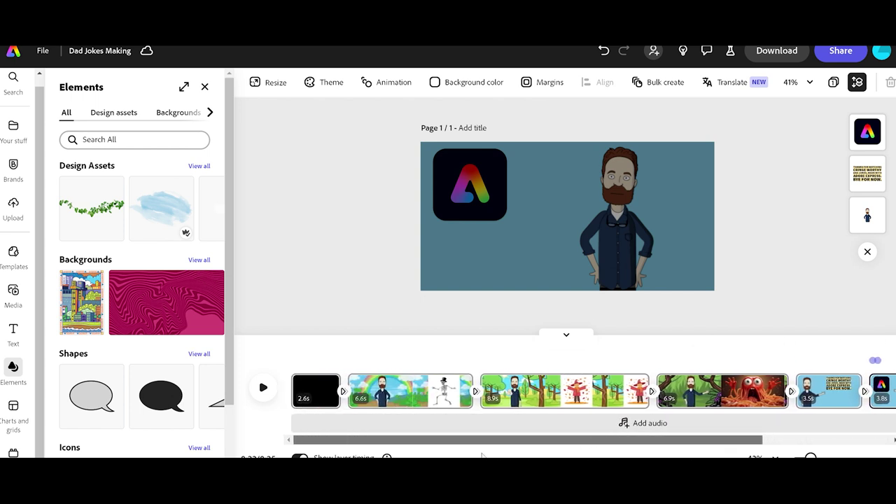
pyautogui.moveTo(297, 390)
pyautogui.mouseDown()
pyautogui.moveTo(331, 392)
pyautogui.moveTo(301, 388)
pyautogui.mouseUp()
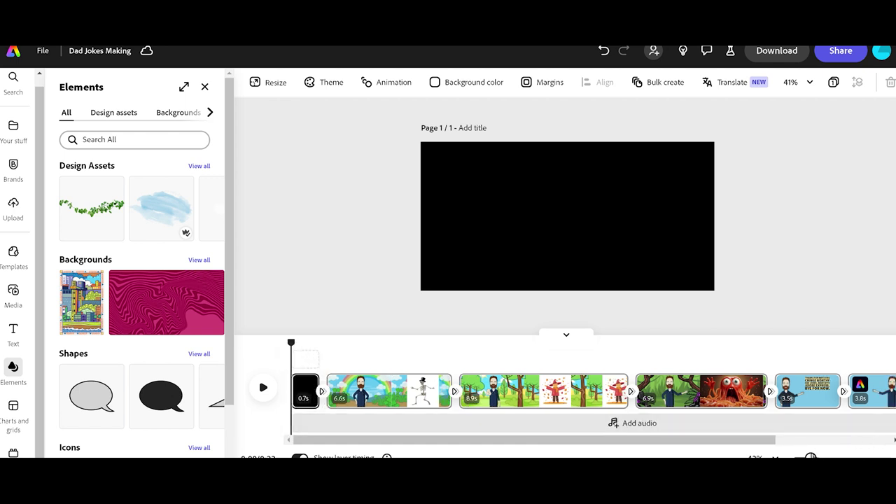
pyautogui.moveTo(810, 458); pyautogui.dragTo(848, 458)
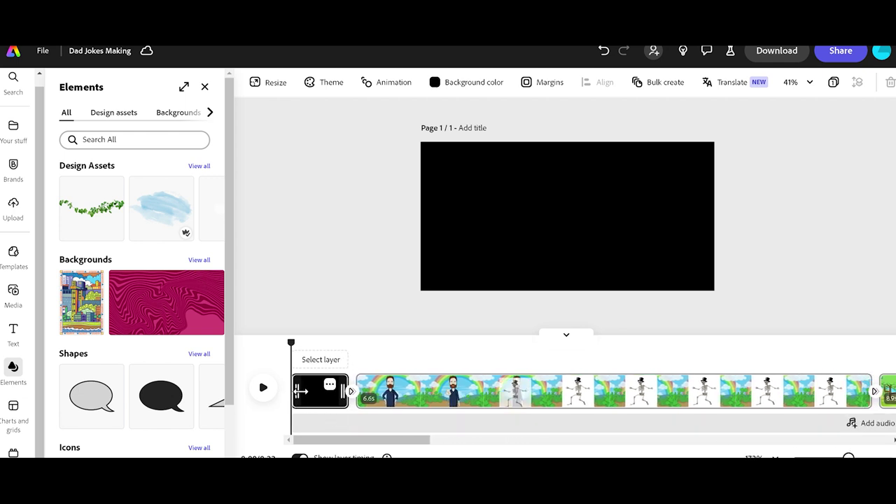
pyautogui.moveTo(298, 390); pyautogui.dragTo(302, 392)
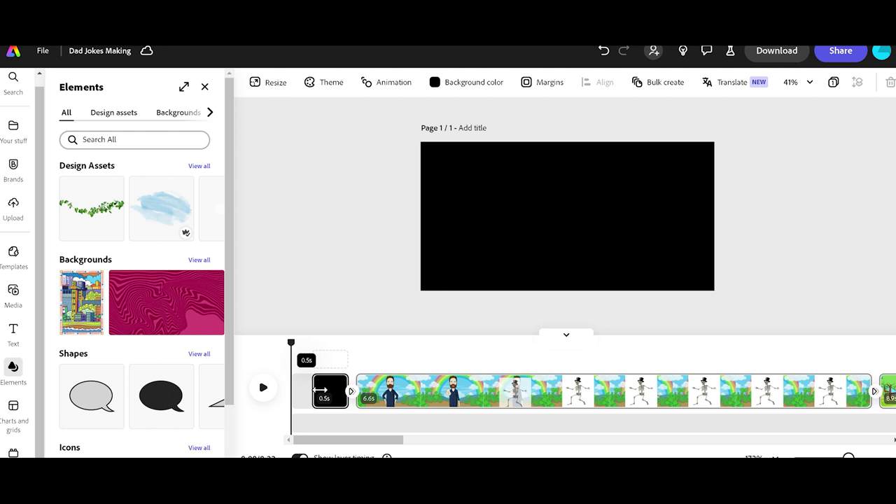
pyautogui.moveTo(319, 389); pyautogui.dragTo(318, 390)
# Play the video from the opening scene, and replay the transition from the thanks scene into the logo scene
pyautogui.click(264, 391)
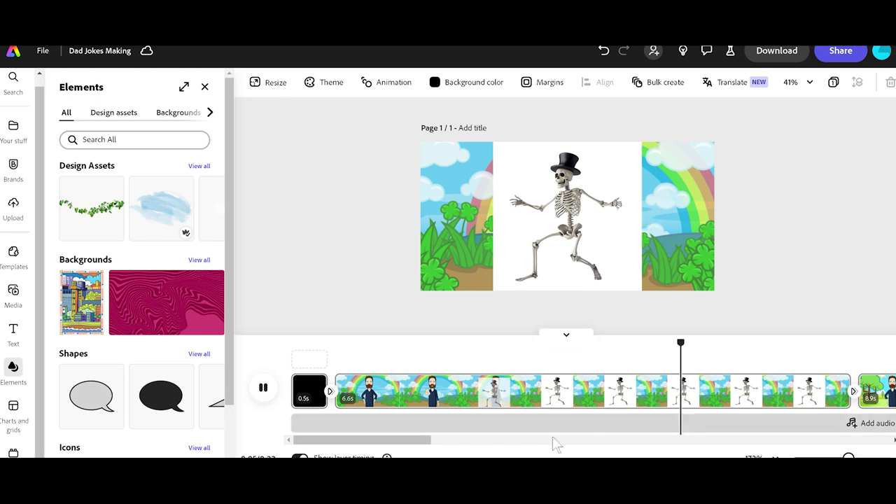
pyautogui.moveTo(848, 458); pyautogui.dragTo(806, 458)
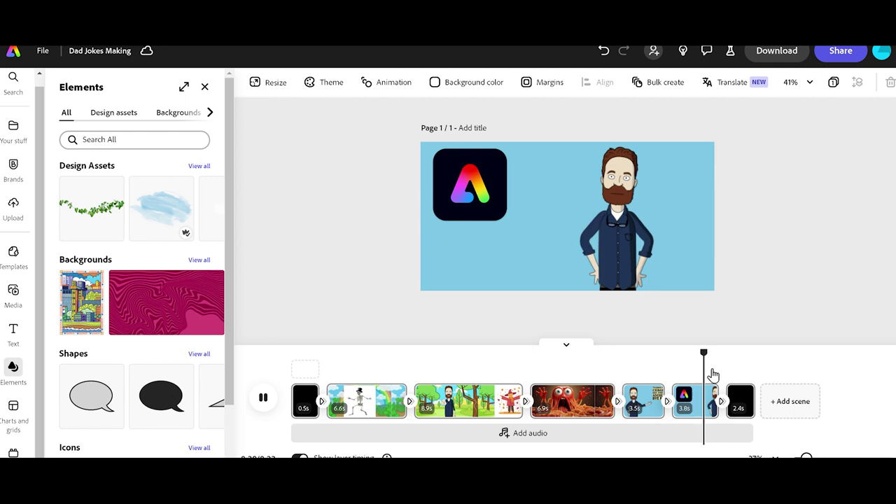
pyautogui.click(264, 400)
pyautogui.moveTo(740, 354); pyautogui.dragTo(641, 352)
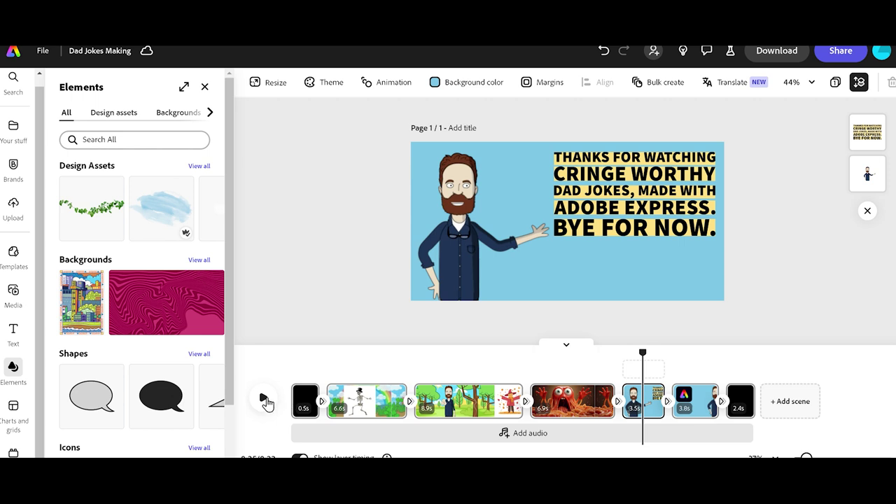
pyautogui.click(263, 400)
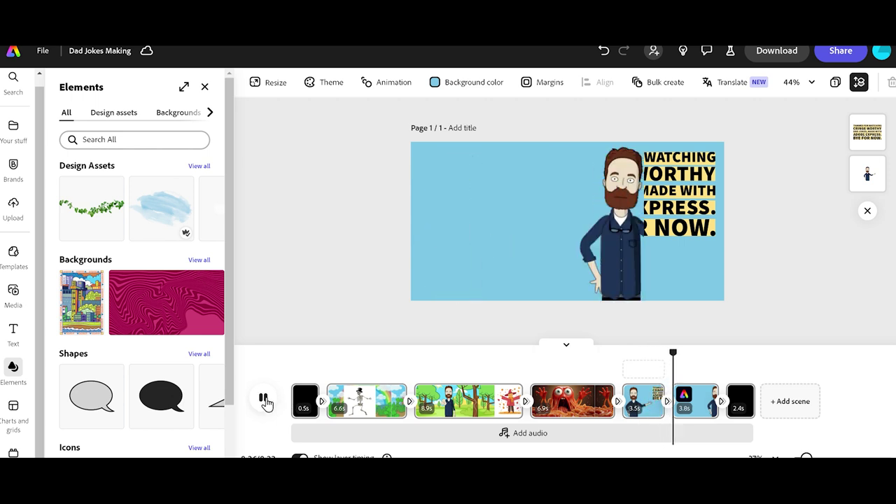
pyautogui.click(263, 400)
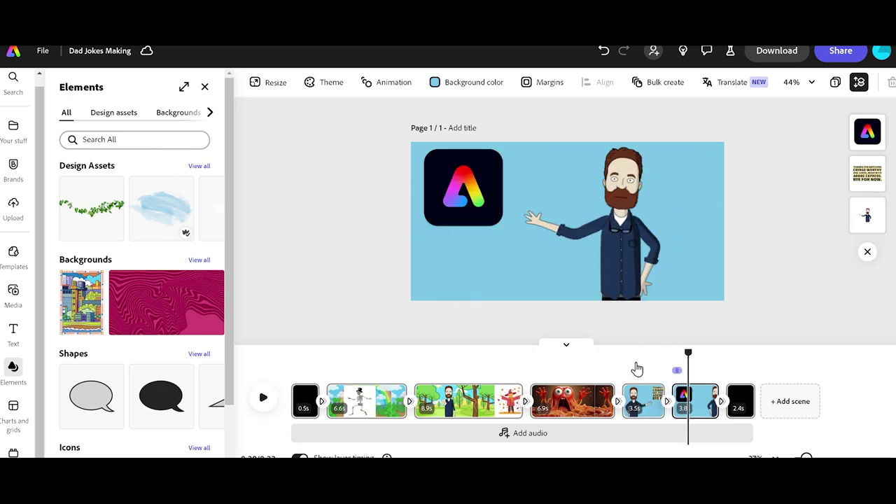
# Delete the words "BYE FOR NOW" and "ADOBE EXPRESS" from the thanks scene's text
pyautogui.moveTo(689, 352); pyautogui.dragTo(652, 352)
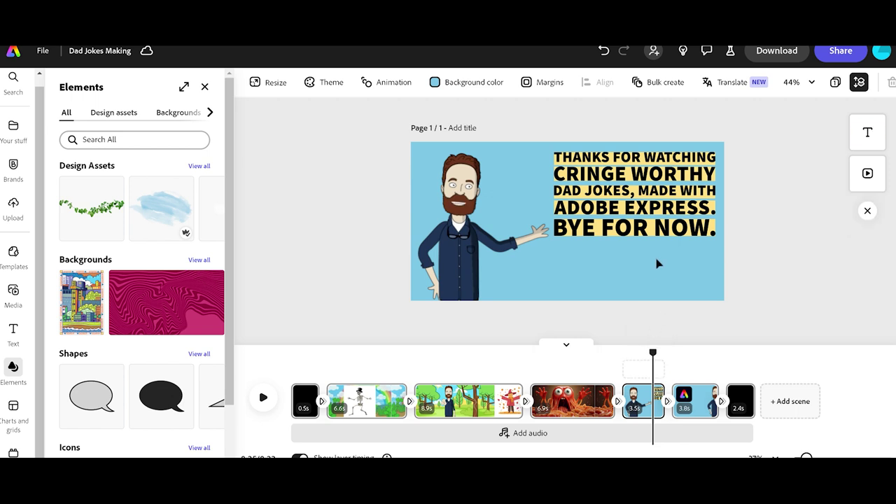
pyautogui.click(652, 231)
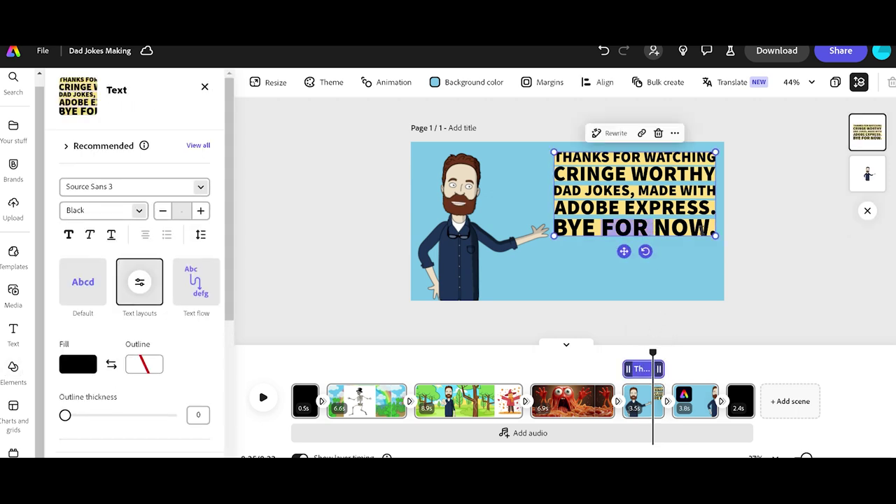
pyautogui.moveTo(709, 224); pyautogui.dragTo(552, 227)
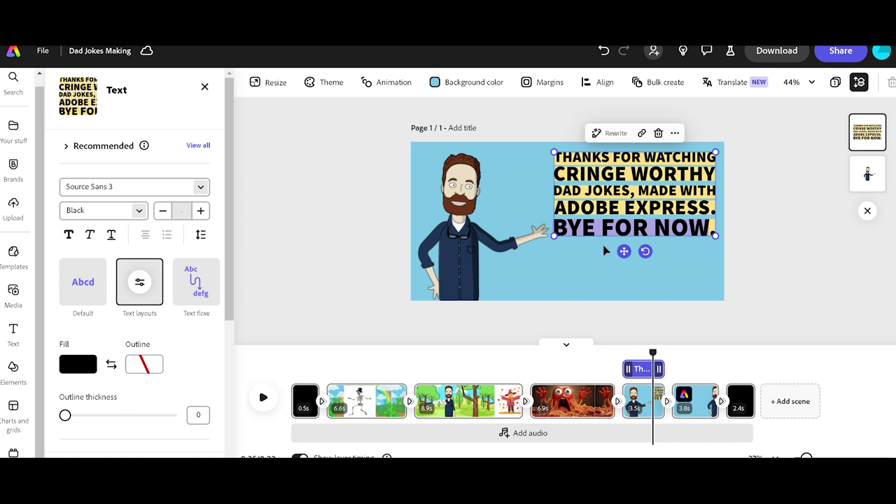
pyautogui.press('BackSpace')
pyautogui.press('BackSpace')
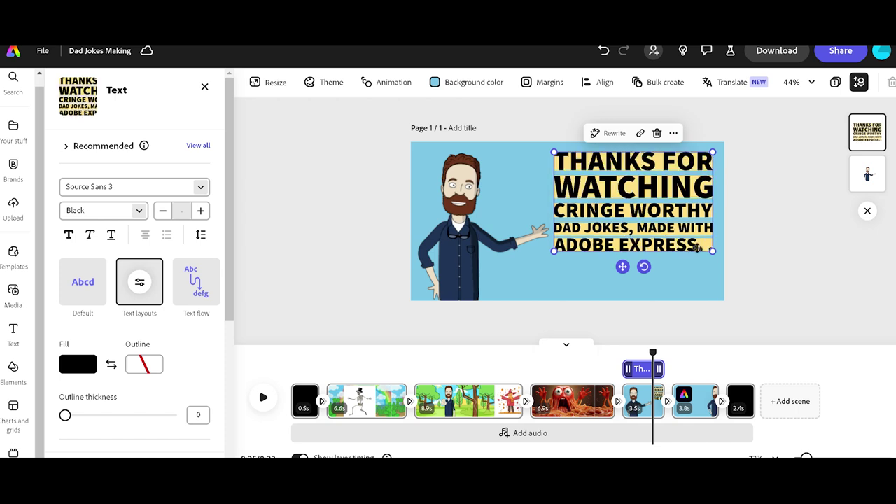
pyautogui.moveTo(703, 243); pyautogui.dragTo(554, 243)
pyautogui.press('BackSpace')
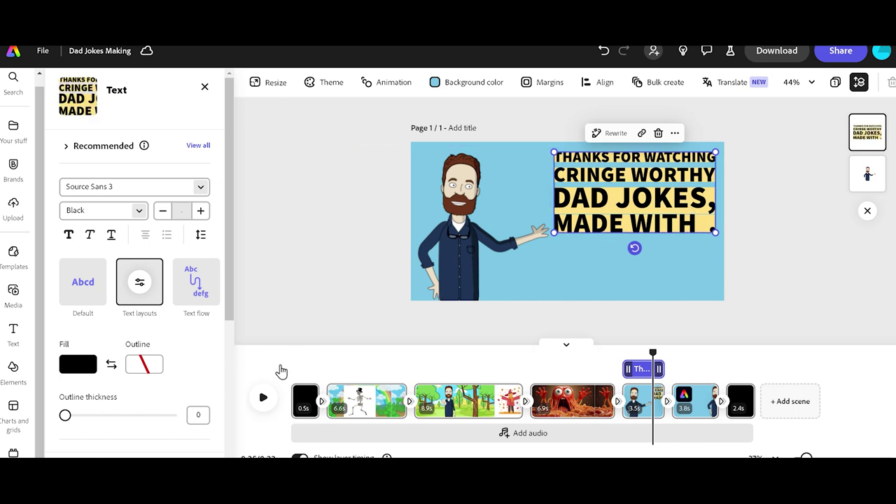
# Preview the change into the logo scene, and shift the logo slightly right and the character video slightly down
pyautogui.click(265, 399)
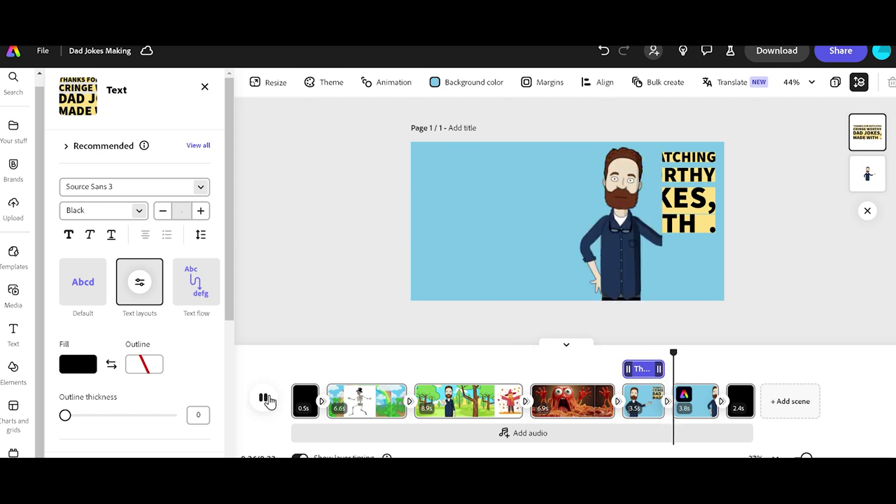
pyautogui.click(265, 398)
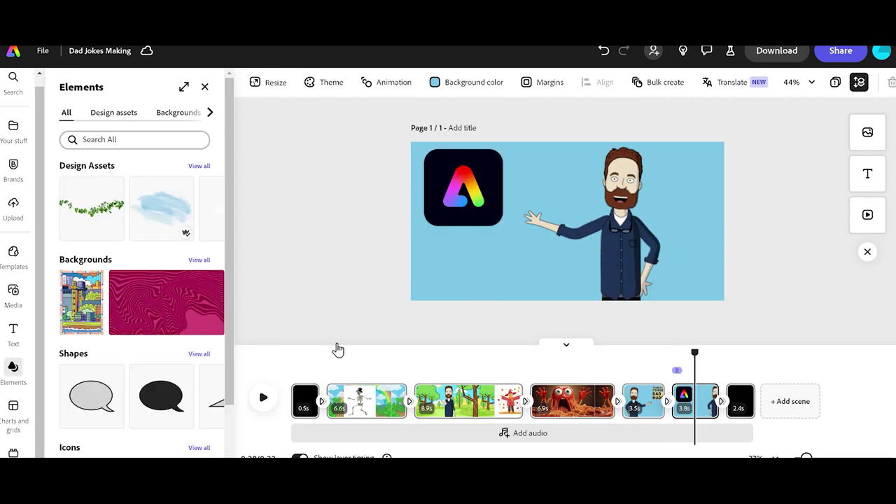
pyautogui.moveTo(471, 203)
pyautogui.mouseDown()
pyautogui.moveTo(504, 196)
pyautogui.moveTo(479, 195)
pyautogui.mouseUp()
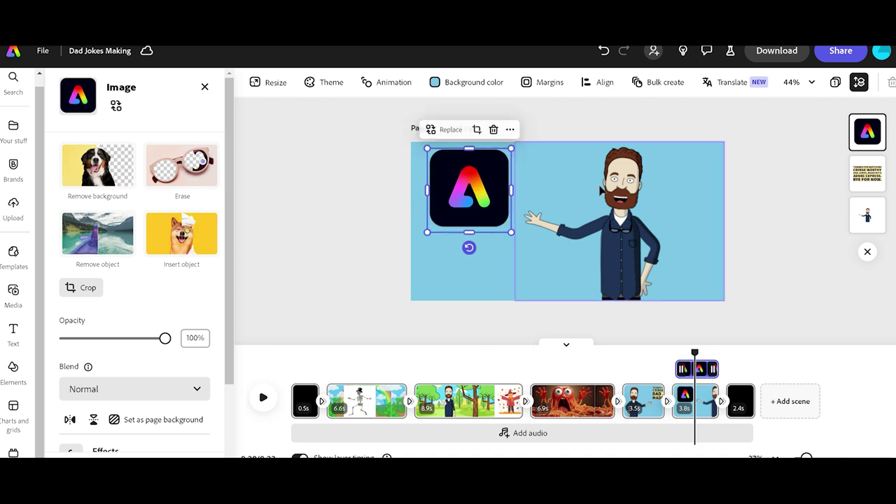
pyautogui.moveTo(623, 187); pyautogui.dragTo(623, 191)
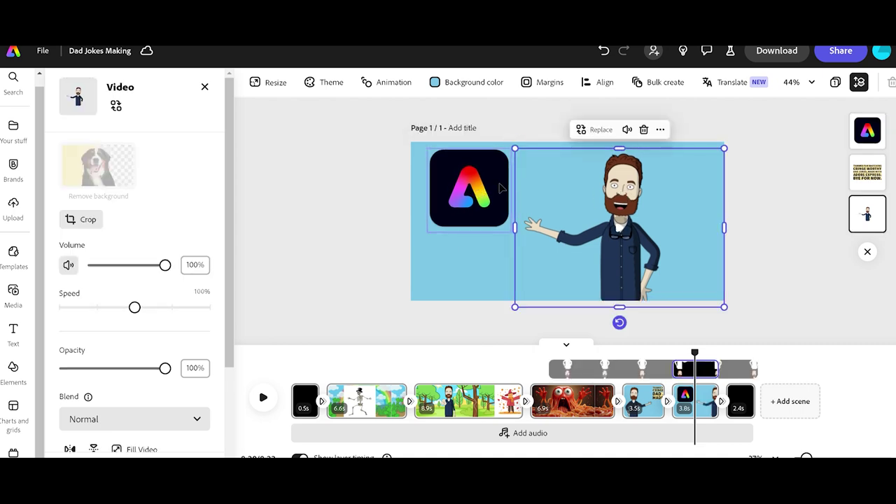
pyautogui.moveTo(484, 186); pyautogui.dragTo(488, 184)
pyautogui.moveTo(696, 352); pyautogui.dragTo(651, 352)
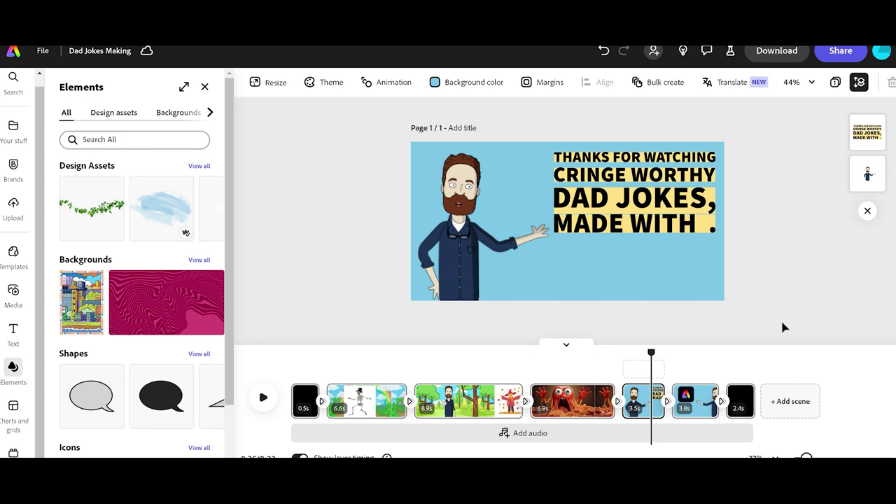
# Search the audio library for "fun" and add the Fun Time Together track to the video
pyautogui.click(459, 441)
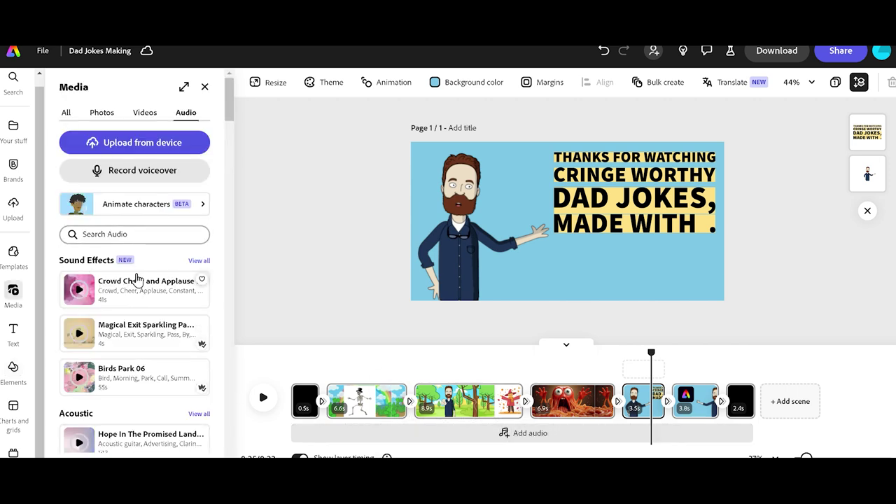
pyautogui.click(130, 234)
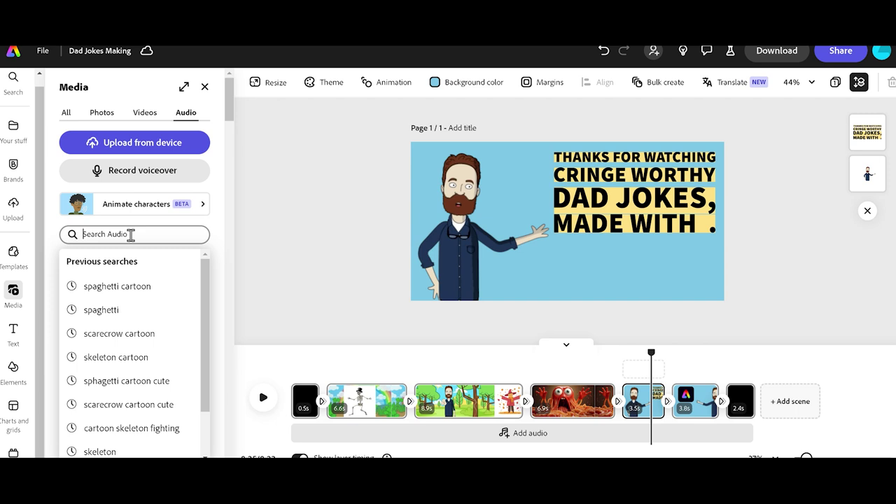
pyautogui.write('fun')
pyautogui.press('Return')
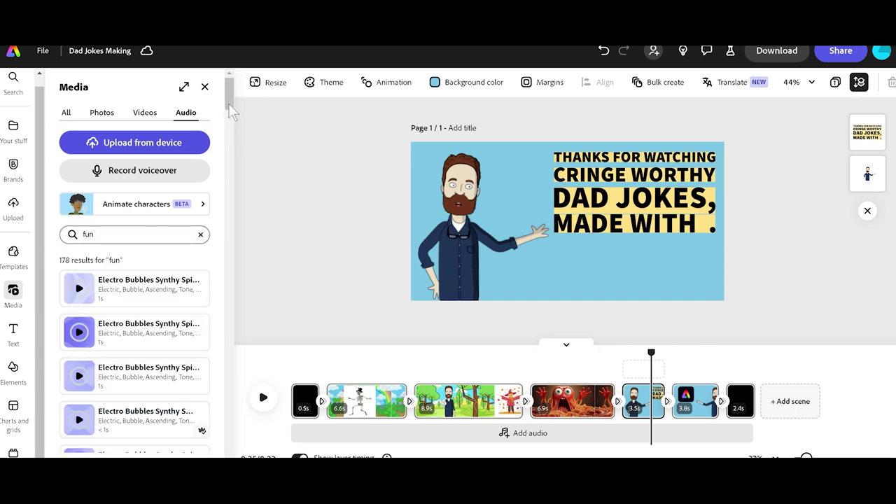
pyautogui.moveTo(230, 107); pyautogui.dragTo(230, 134)
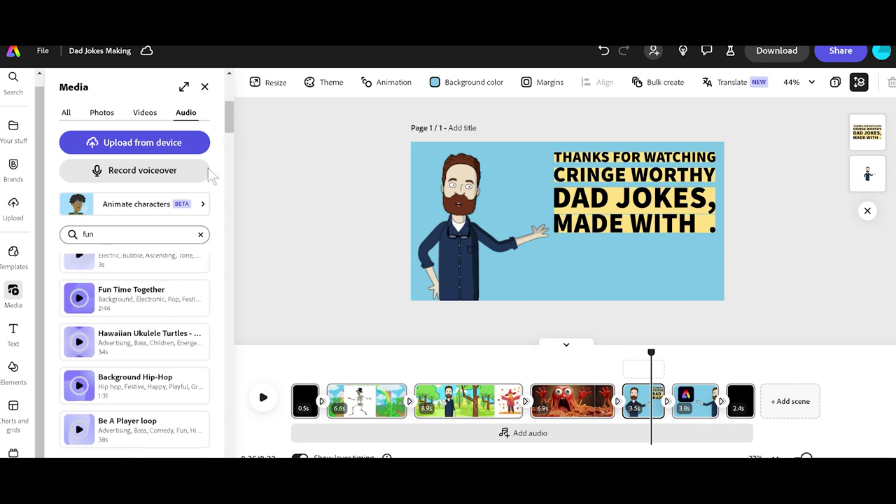
pyautogui.click(137, 312)
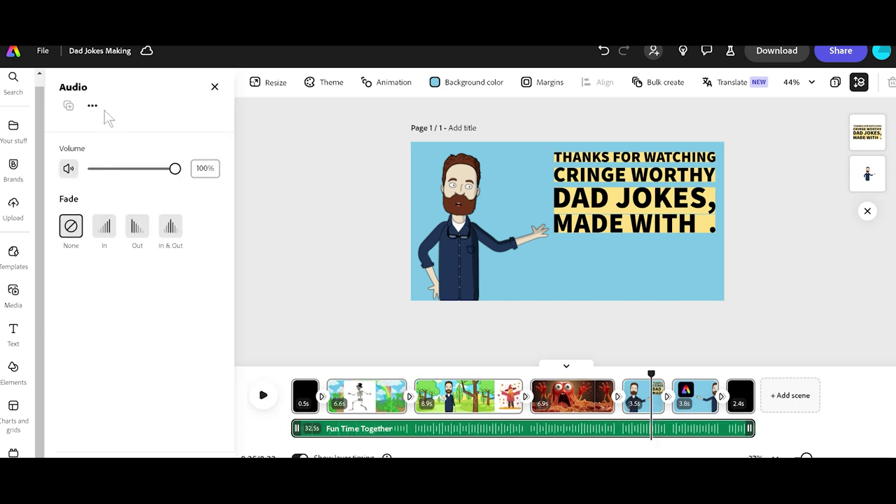
pyautogui.click(213, 89)
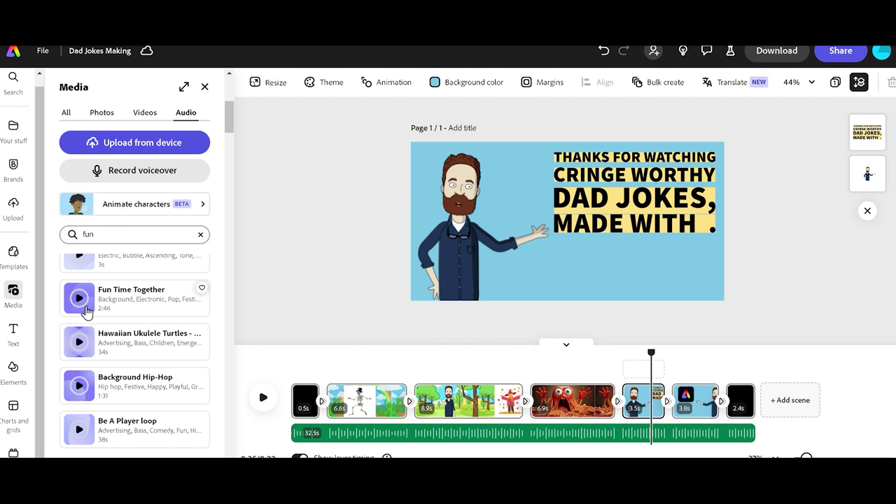
# Listen to samples of the Fun Time Together, Hawaiian Ukulele Turtles and Carefree audio tracks
pyautogui.click(79, 299)
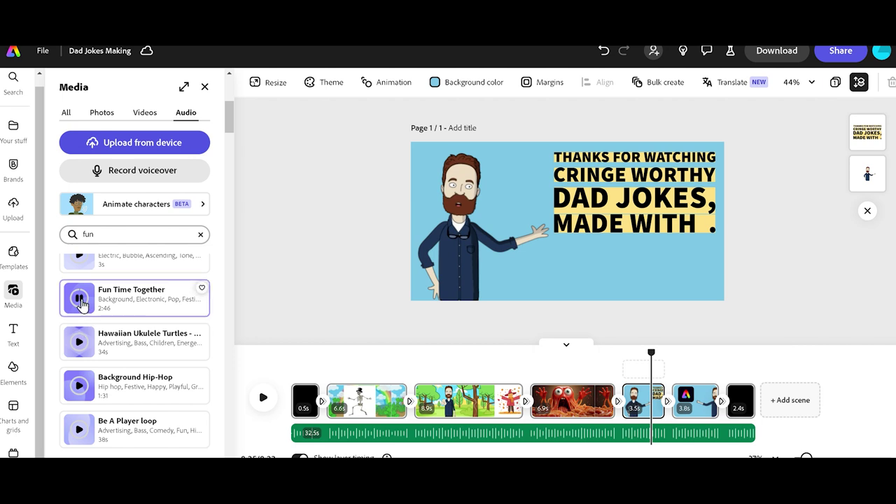
pyautogui.click(79, 342)
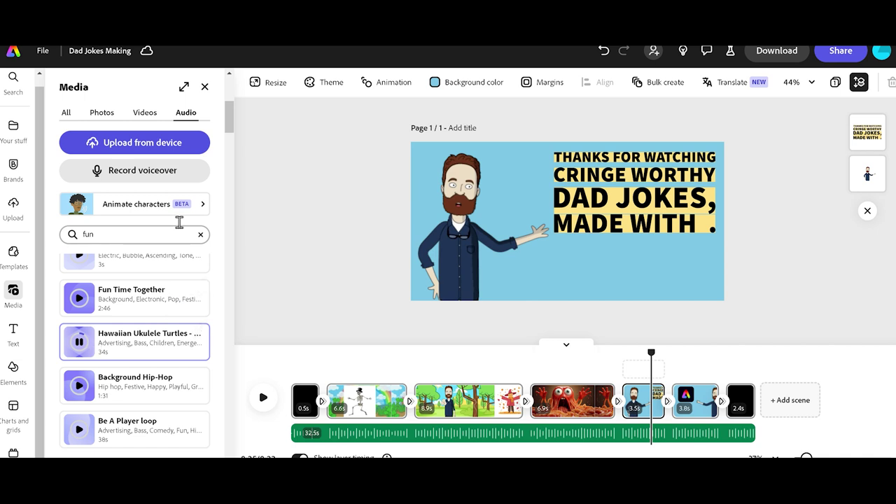
pyautogui.moveTo(228, 126); pyautogui.dragTo(230, 129)
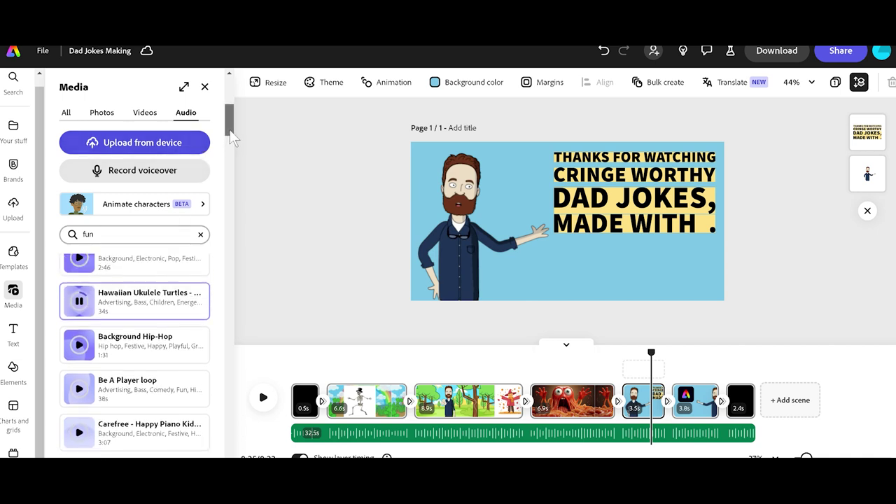
pyautogui.click(79, 433)
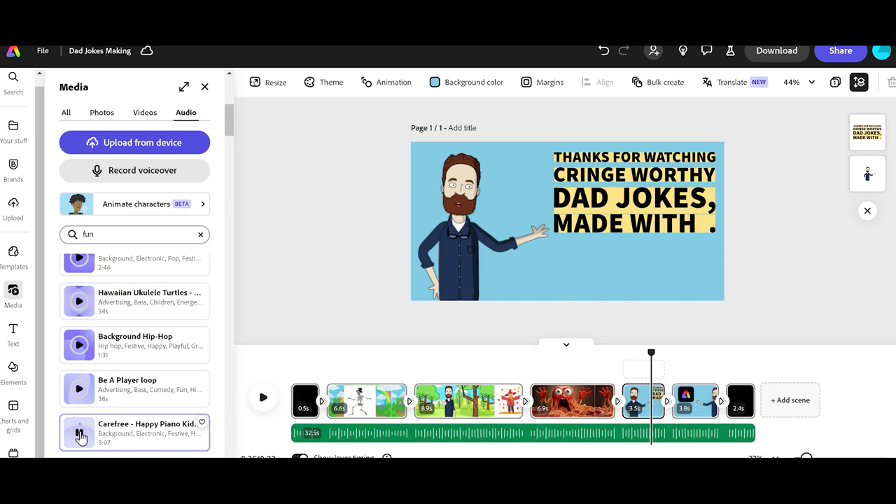
pyautogui.click(79, 435)
# Preview the forest scene with the current background music and delete the audio track from the timeline
pyautogui.moveTo(655, 354); pyautogui.dragTo(455, 355)
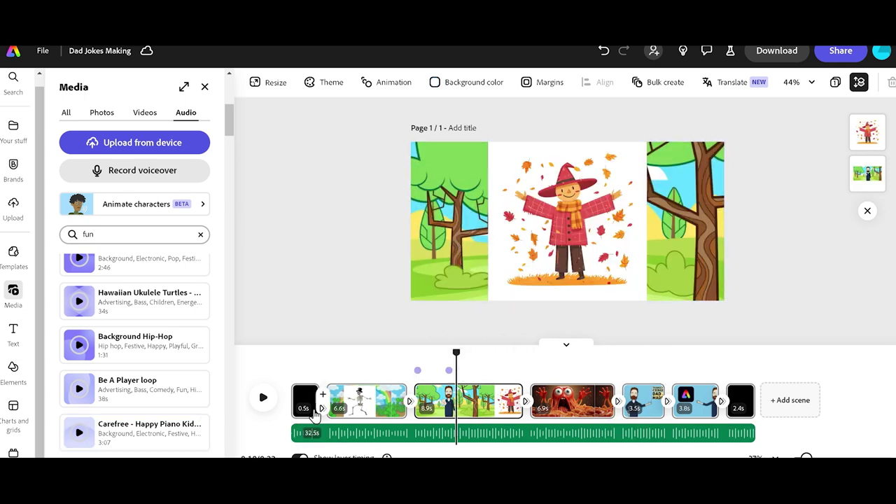
pyautogui.click(264, 403)
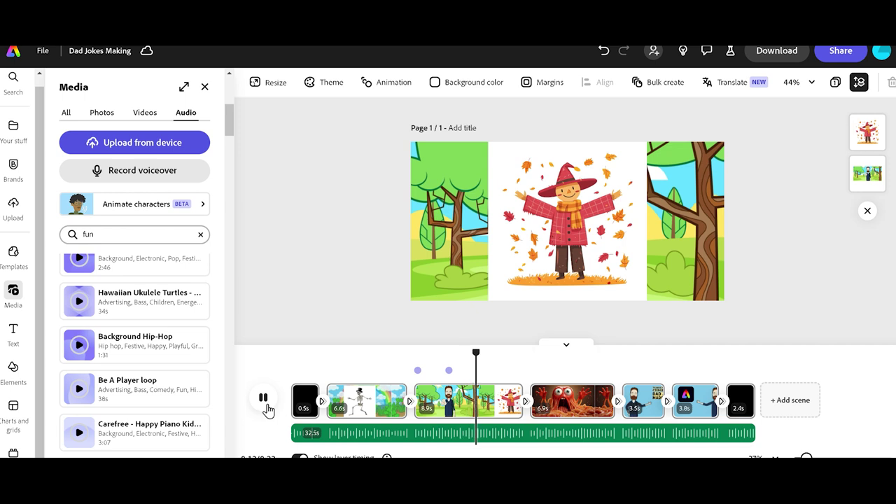
pyautogui.click(265, 406)
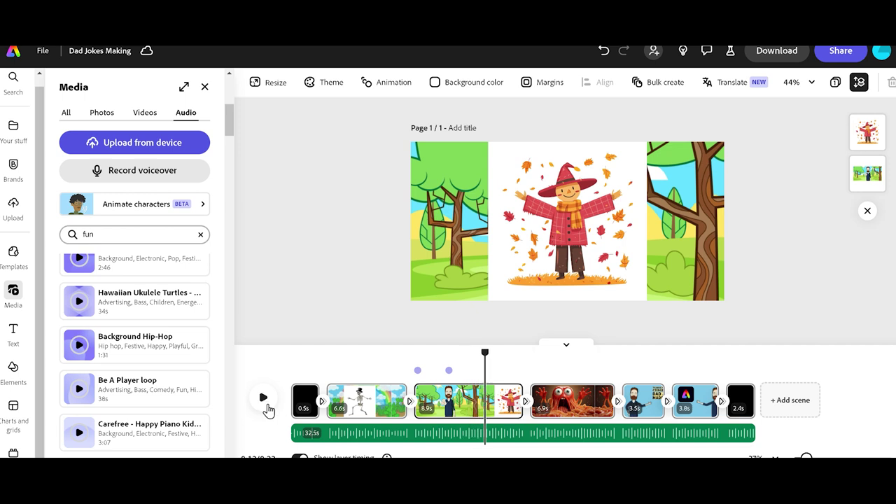
pyautogui.click(384, 440)
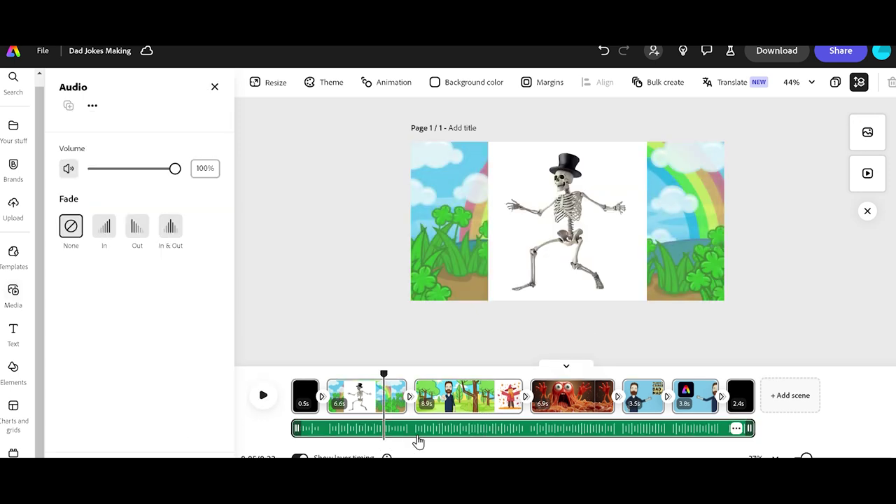
pyautogui.click(735, 432)
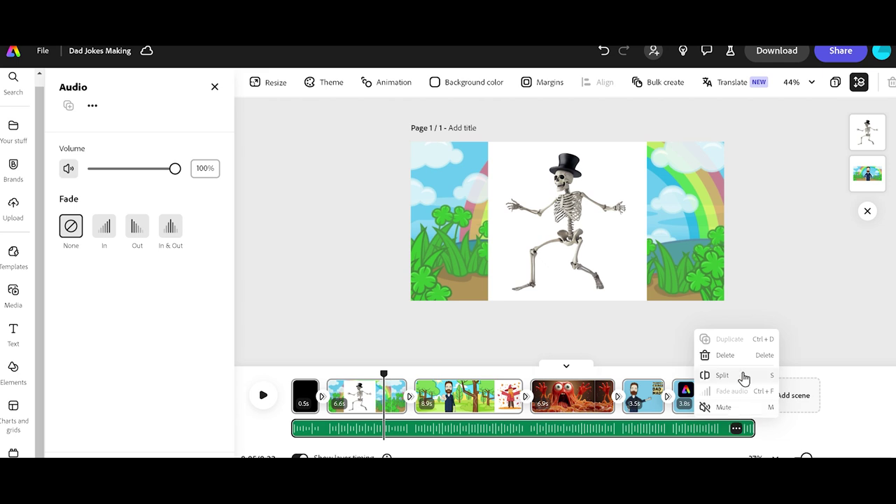
pyautogui.click(725, 355)
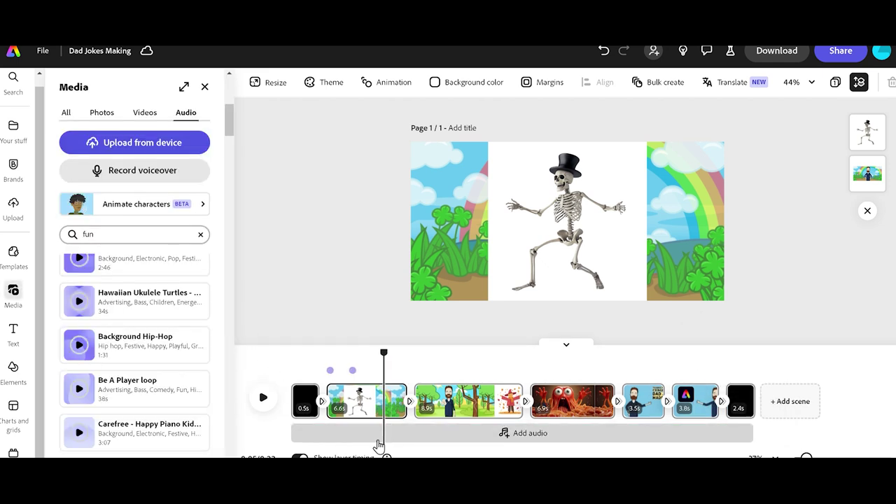
# Find the Funny track in the audio results, add it to the video, and preview it with the scenes
pyautogui.moveTo(231, 121); pyautogui.dragTo(232, 153)
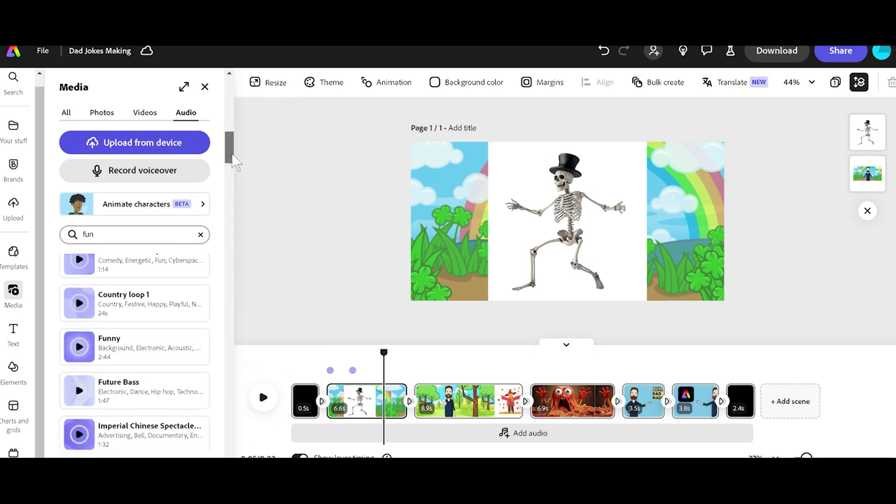
pyautogui.click(78, 341)
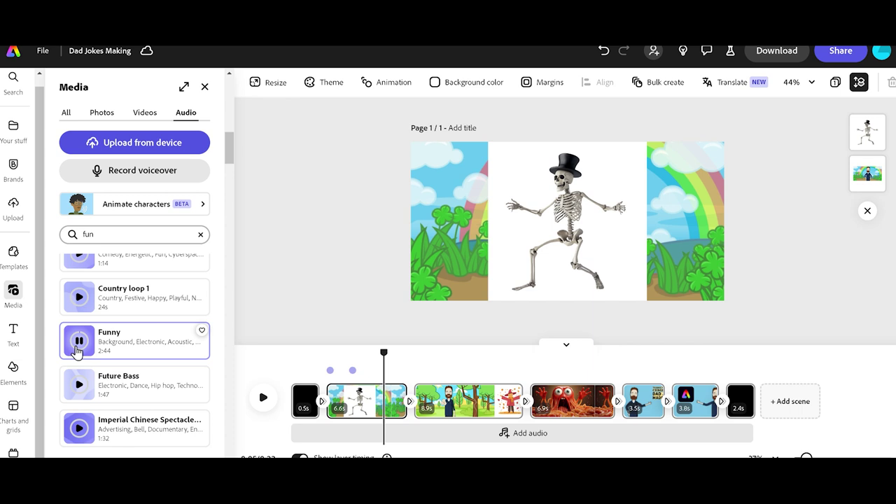
pyautogui.click(142, 343)
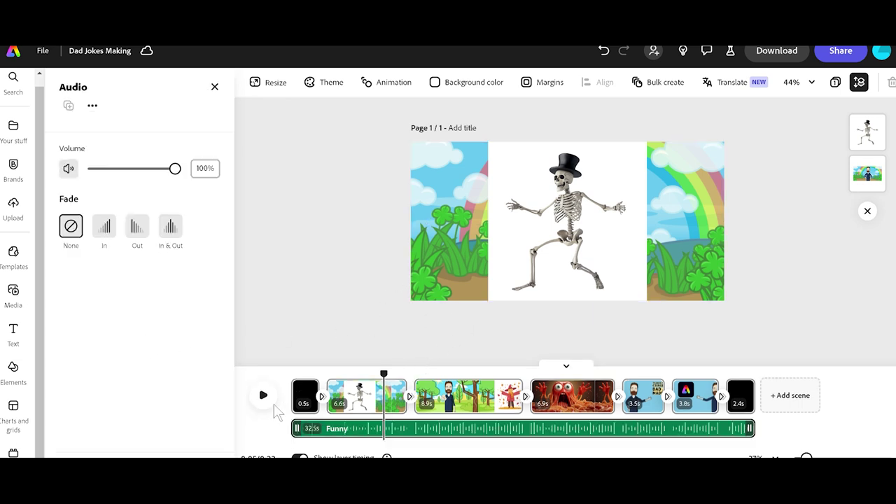
pyautogui.click(268, 402)
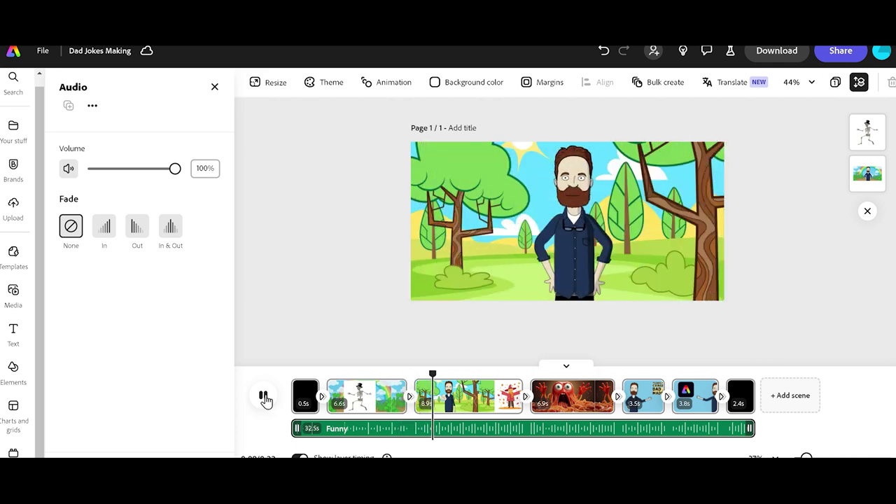
pyautogui.click(265, 398)
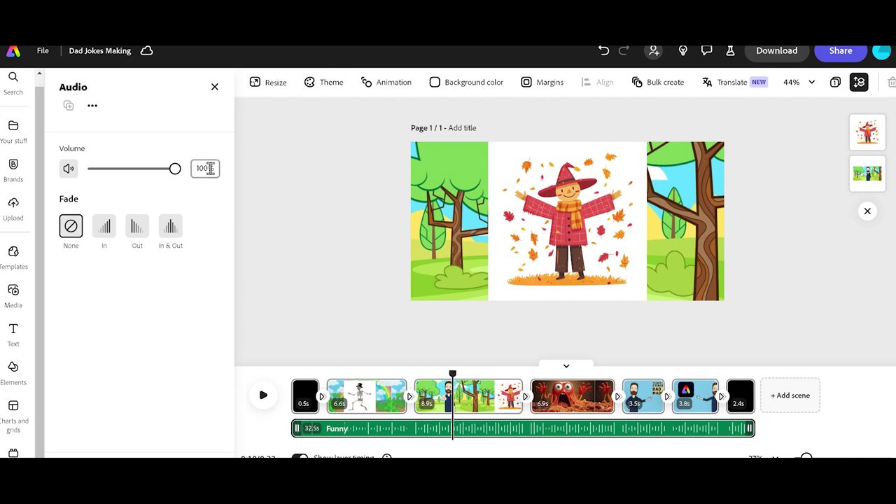
# Give the Funny track an In & Out fade and lower its volume to 16%, checking the mix in playback
pyautogui.click(178, 228)
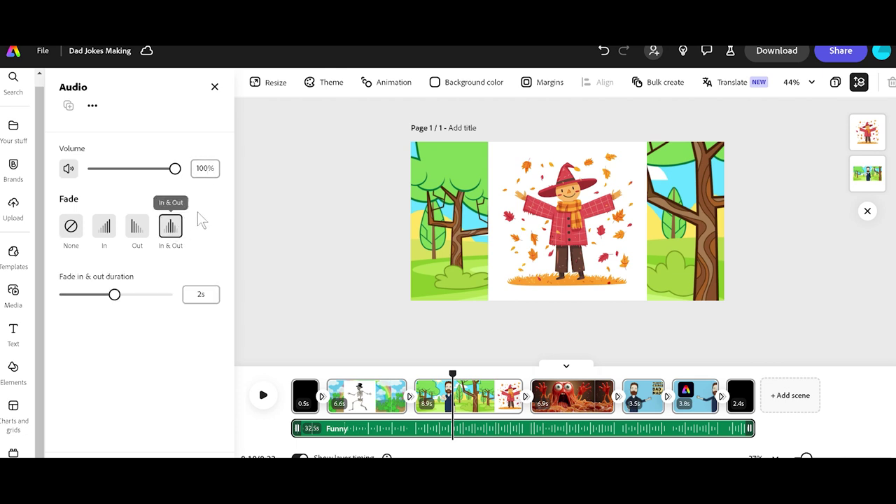
pyautogui.click(214, 169)
pyautogui.click(176, 169)
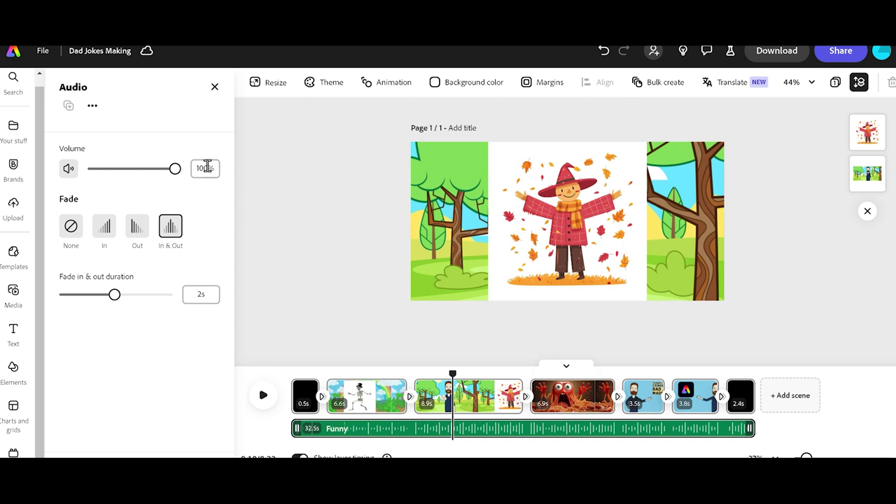
pyautogui.click(206, 169)
pyautogui.moveTo(175, 169); pyautogui.dragTo(106, 169)
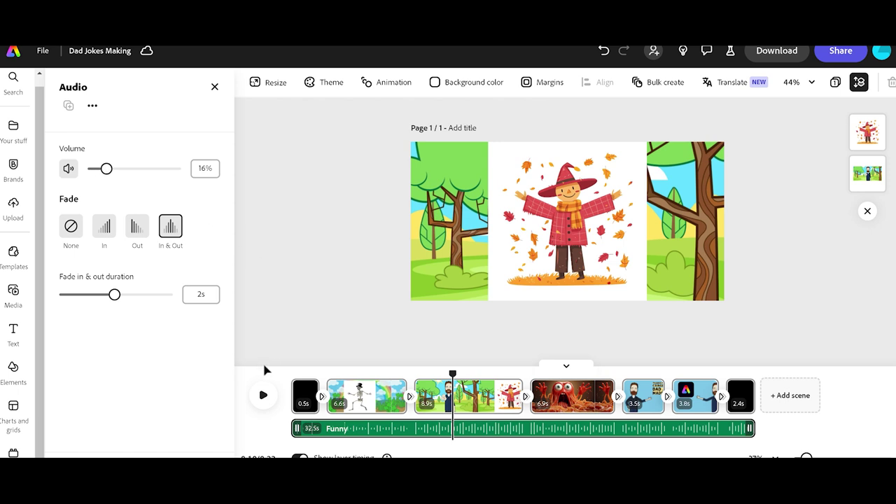
pyautogui.click(262, 403)
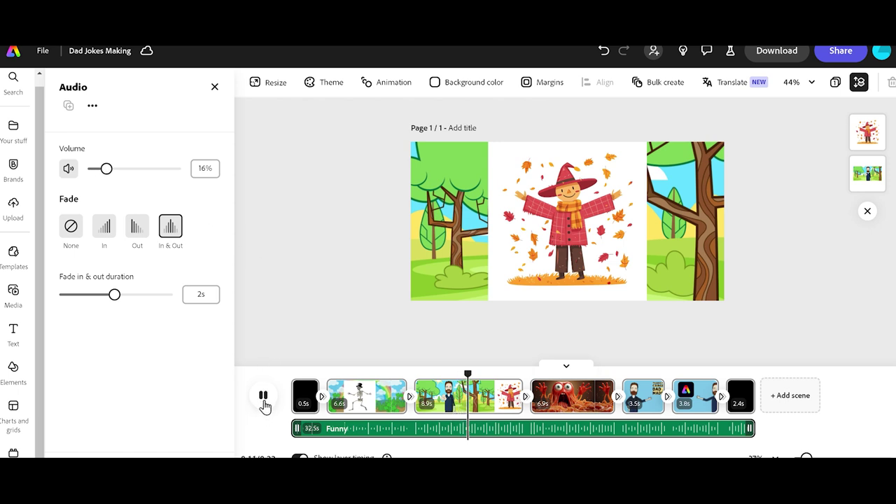
pyautogui.click(263, 397)
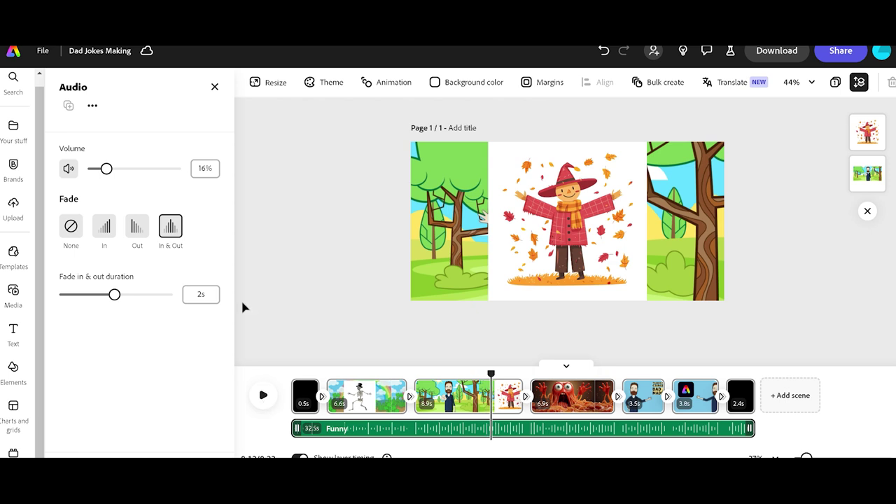
# Set the Funny track's volume to 10% and play the video into the jungle scene to check the balance
pyautogui.moveTo(105, 170); pyautogui.dragTo(102, 172)
pyautogui.moveTo(99, 172); pyautogui.dragTo(99, 171)
pyautogui.click(263, 405)
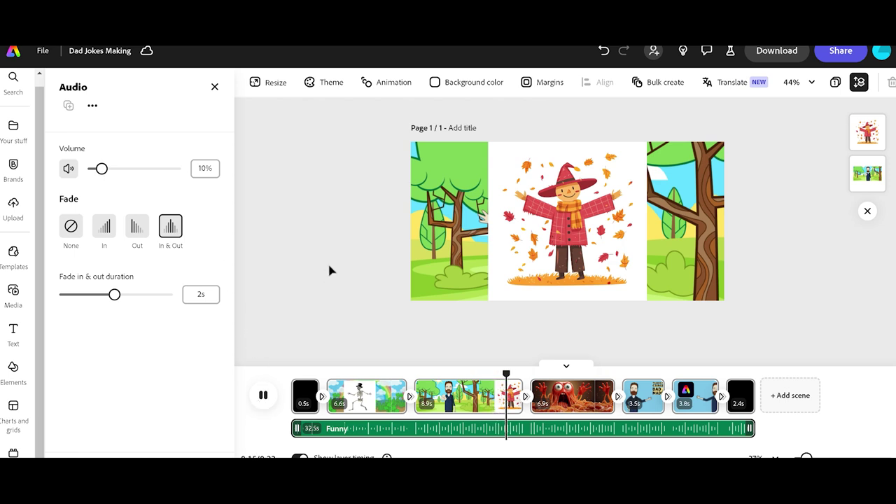
pyautogui.click(263, 395)
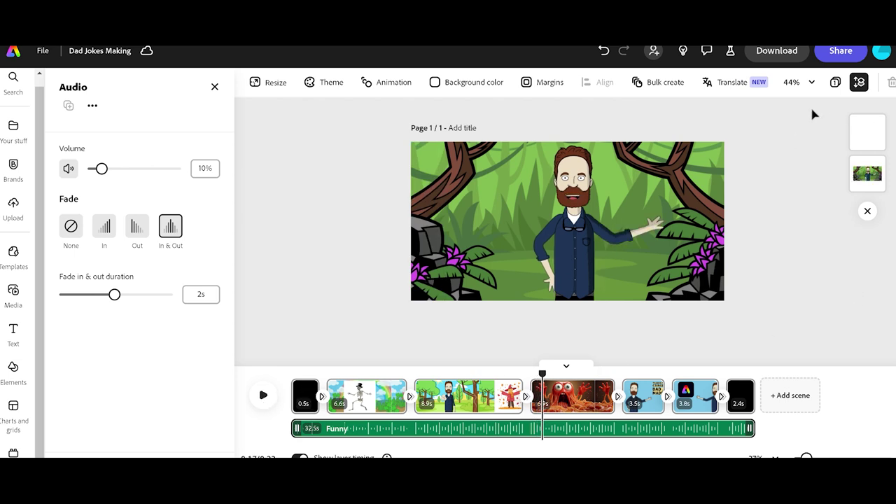
# Download the video as an MP4 file at 1080p resolution
pyautogui.click(777, 51)
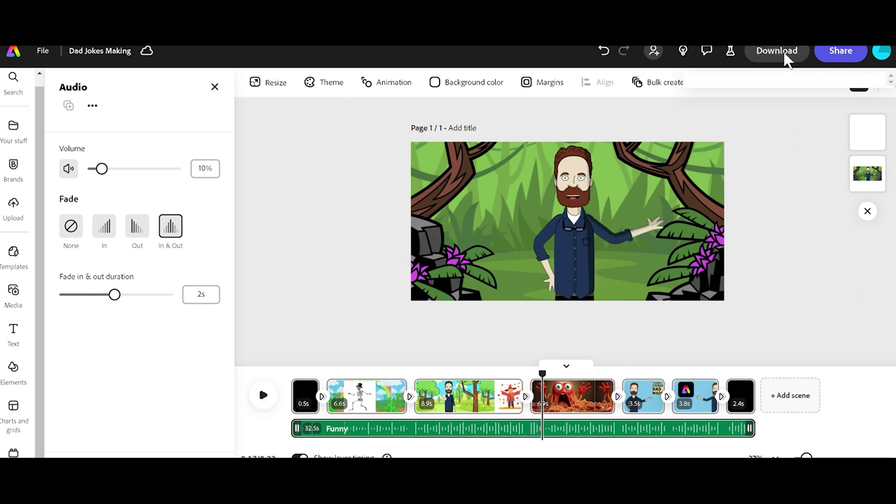
pyautogui.click(860, 136)
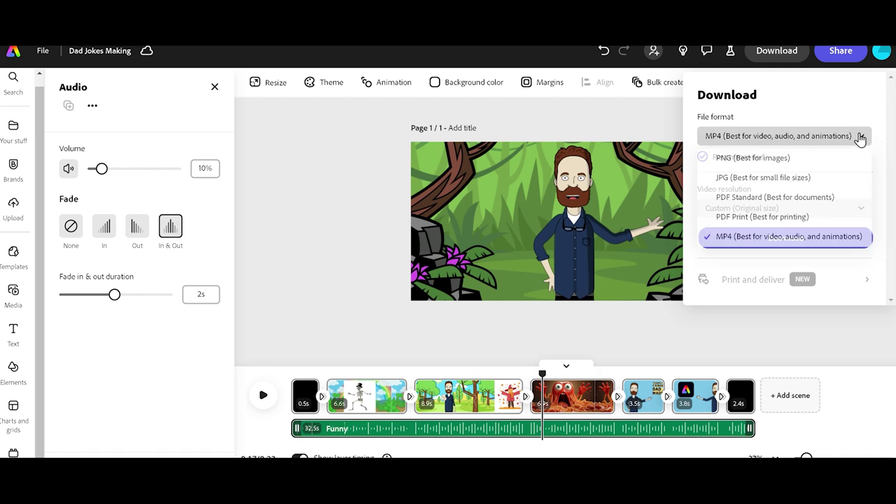
pyautogui.click(779, 238)
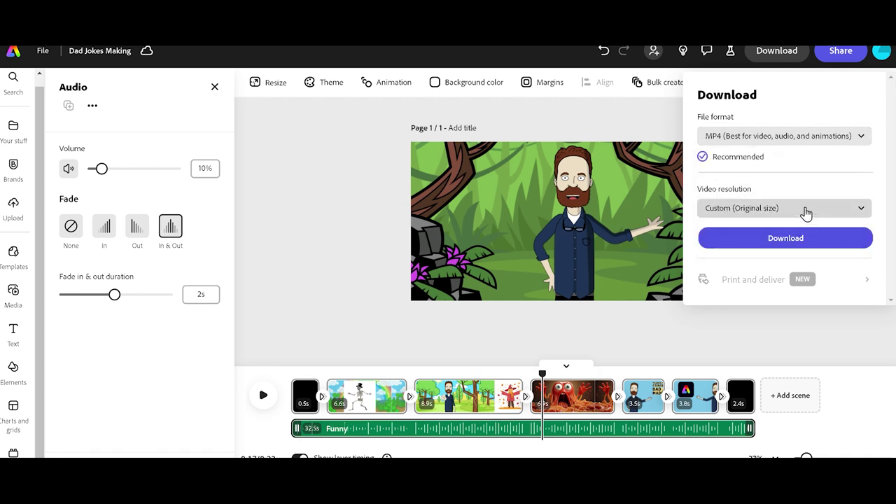
pyautogui.click(805, 210)
pyautogui.click(726, 271)
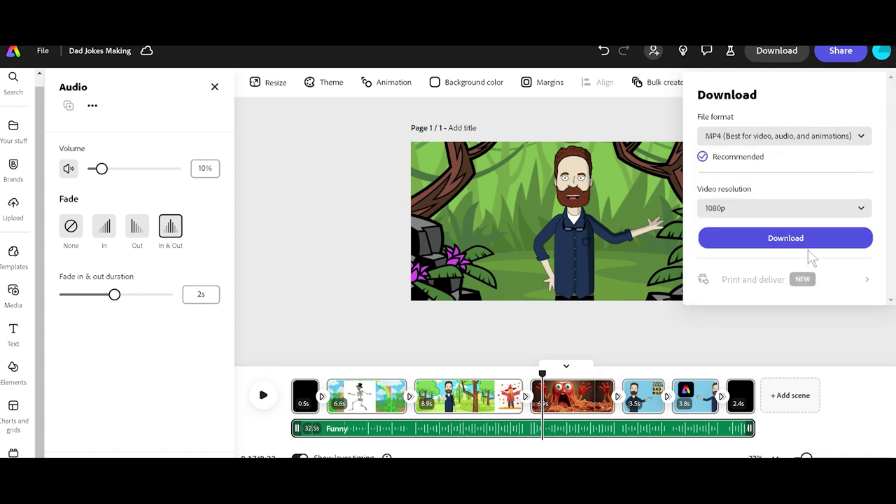
pyautogui.click(785, 238)
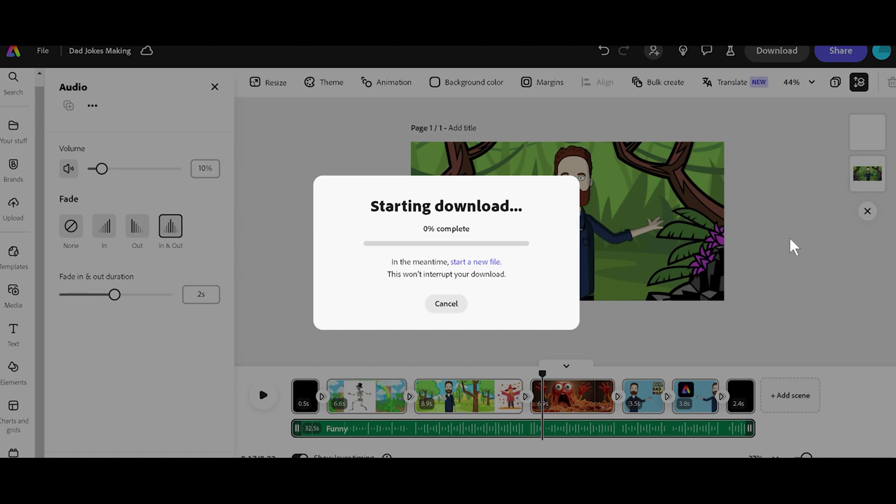